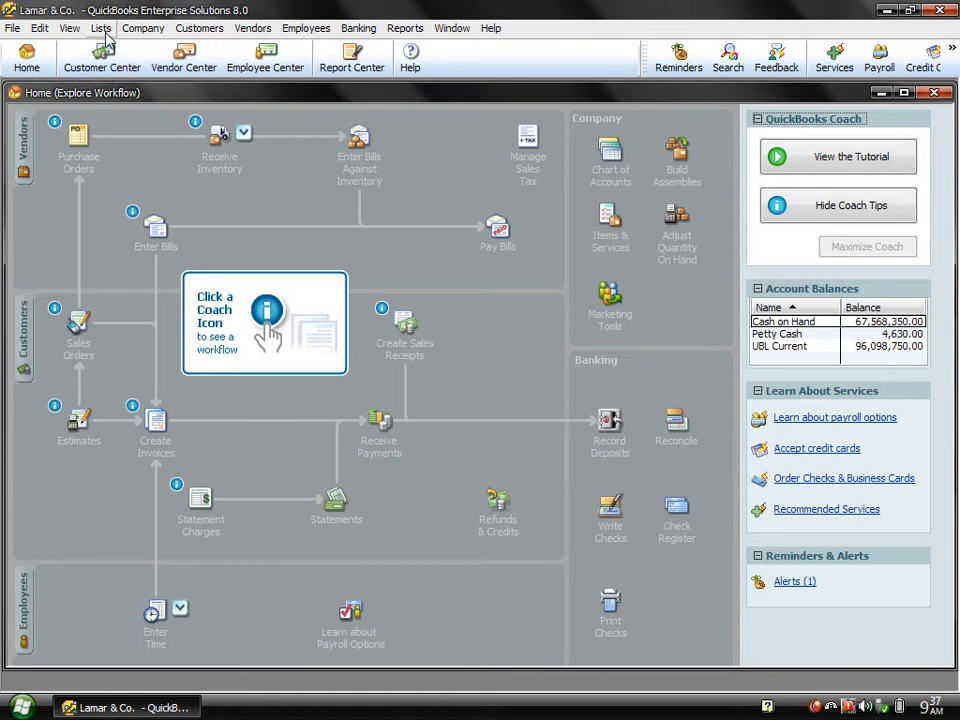
# Step: Review the inventory and sales tax entries in the Item List, and close the list
pyautogui.click(103, 29)
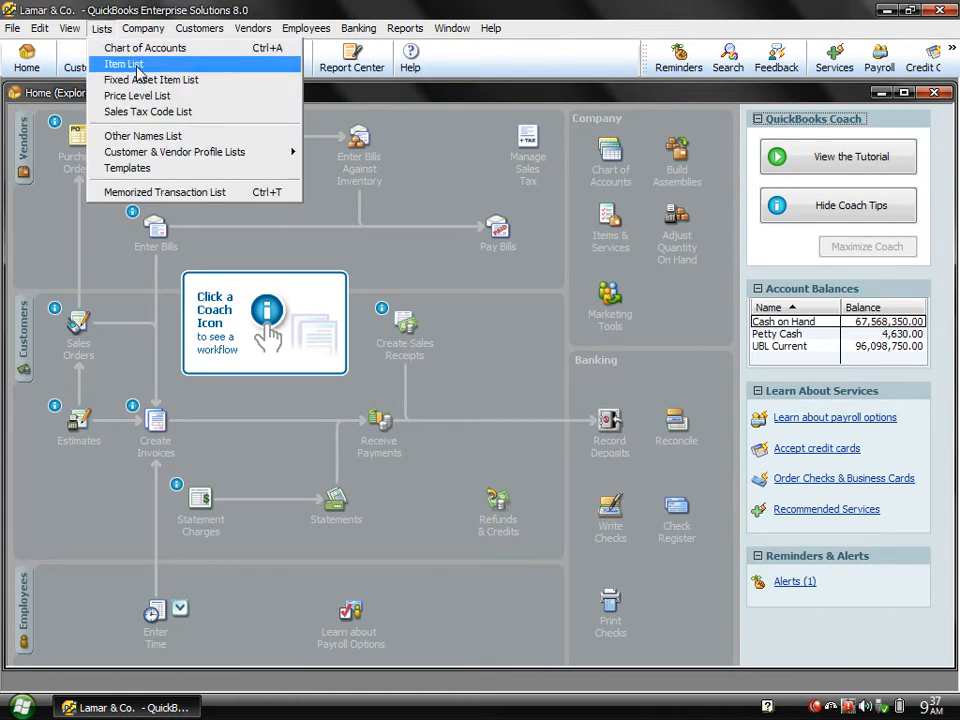
pyautogui.click(130, 64)
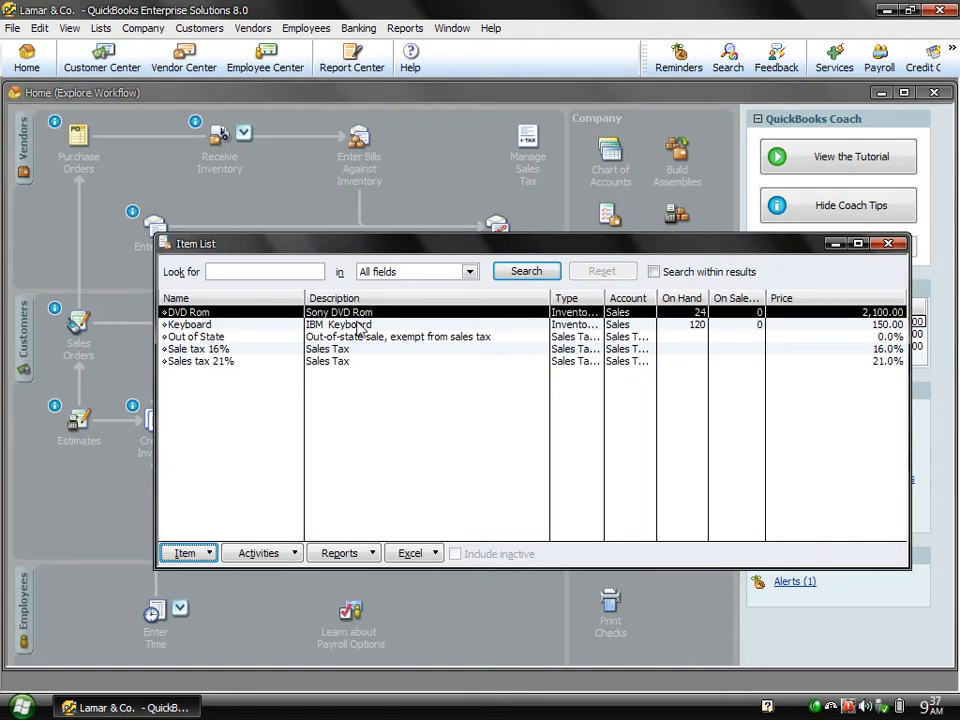
pyautogui.click(886, 245)
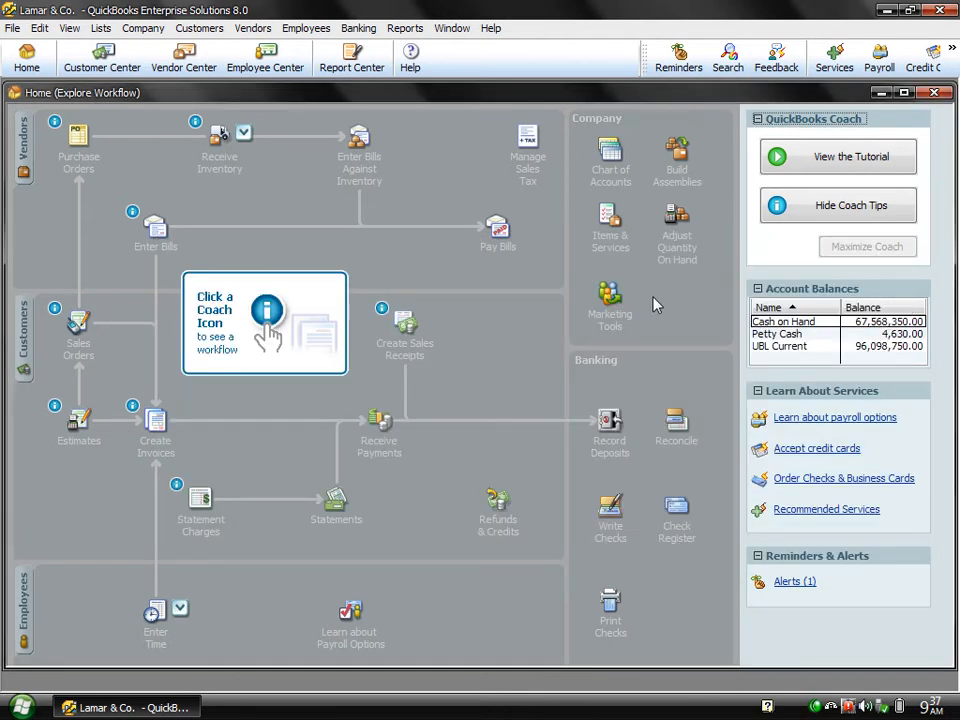
pyautogui.rightClick(815, 708)
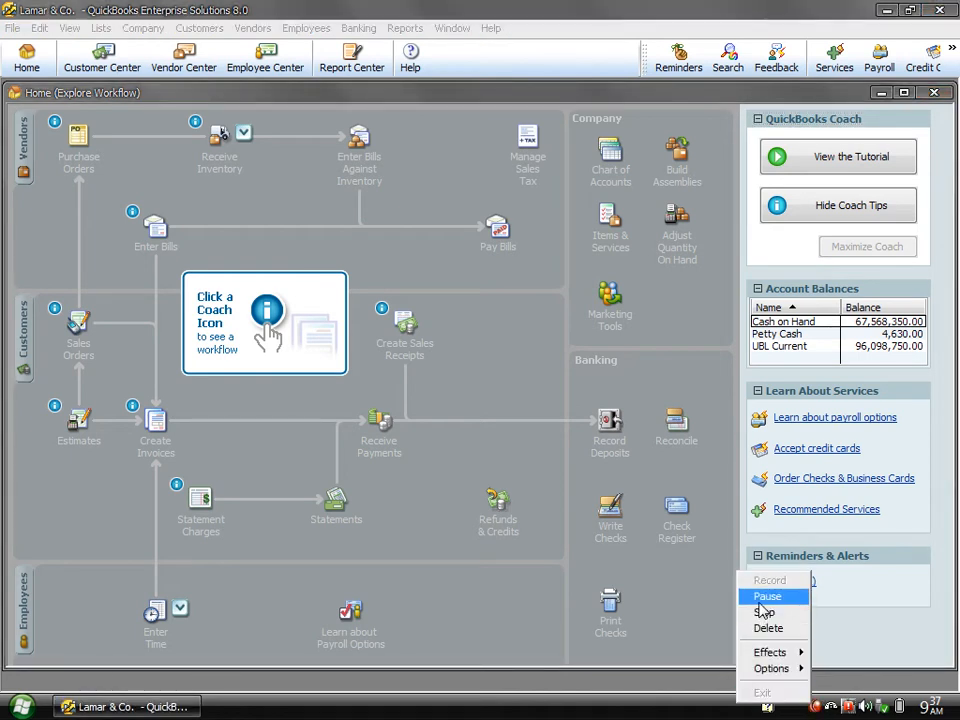
pyautogui.click(762, 614)
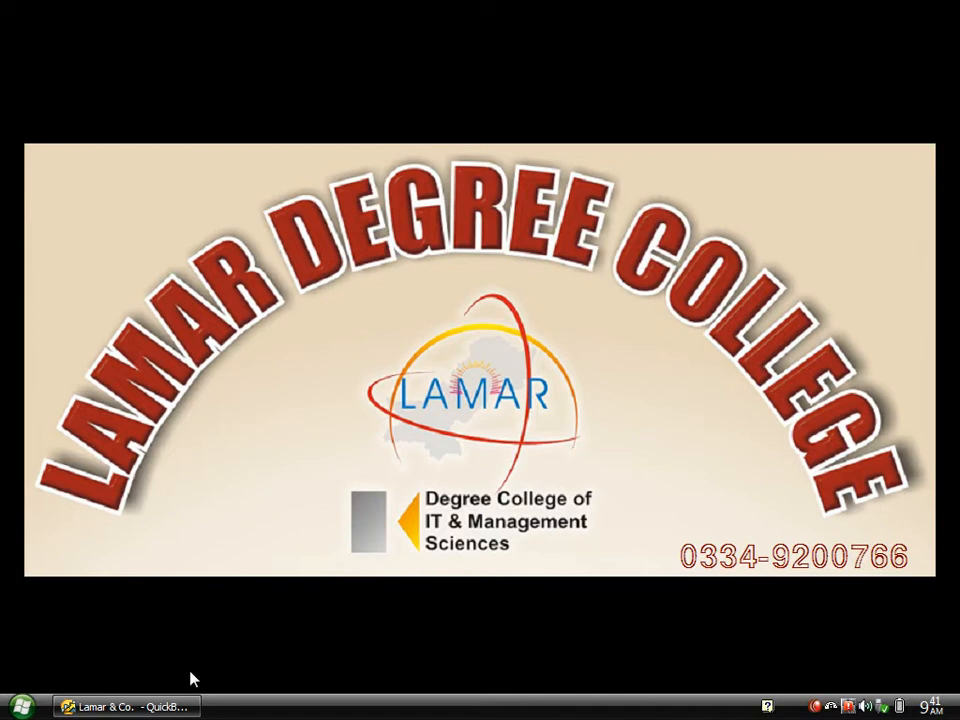
# Step: Switch to QuickBooks and create a purchase order for the first vendor in the vendor list
pyautogui.click(152, 708)
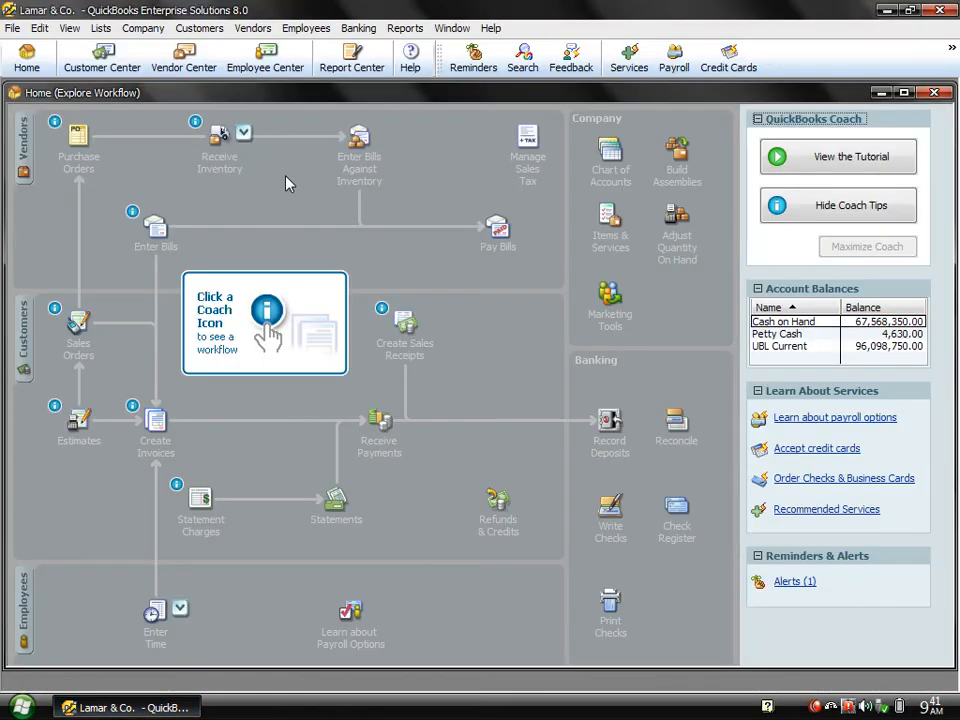
pyautogui.click(254, 29)
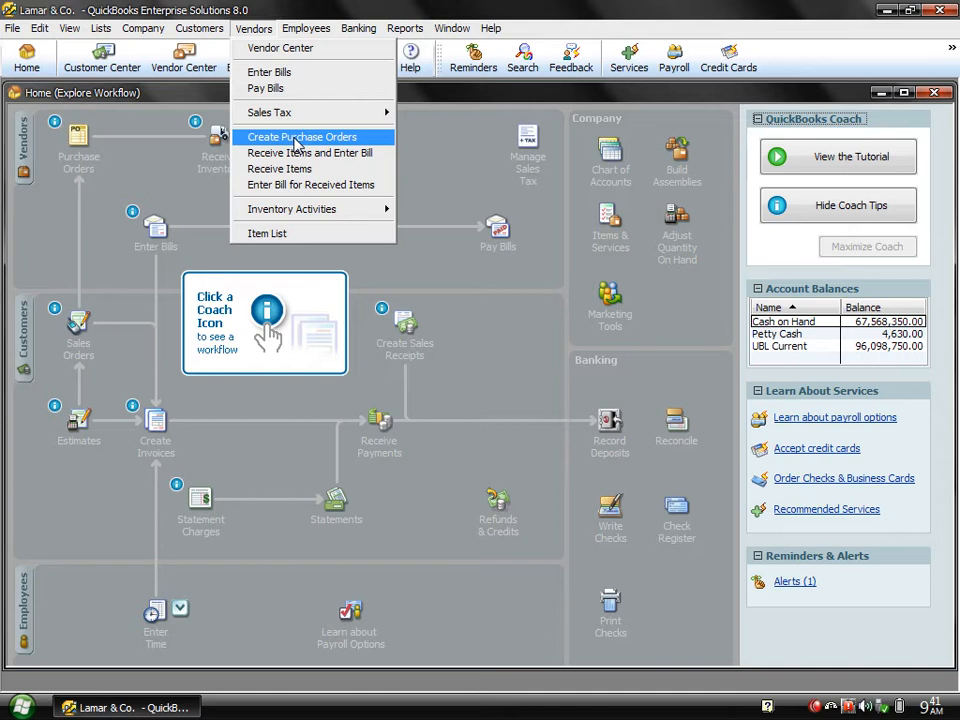
pyautogui.click(297, 143)
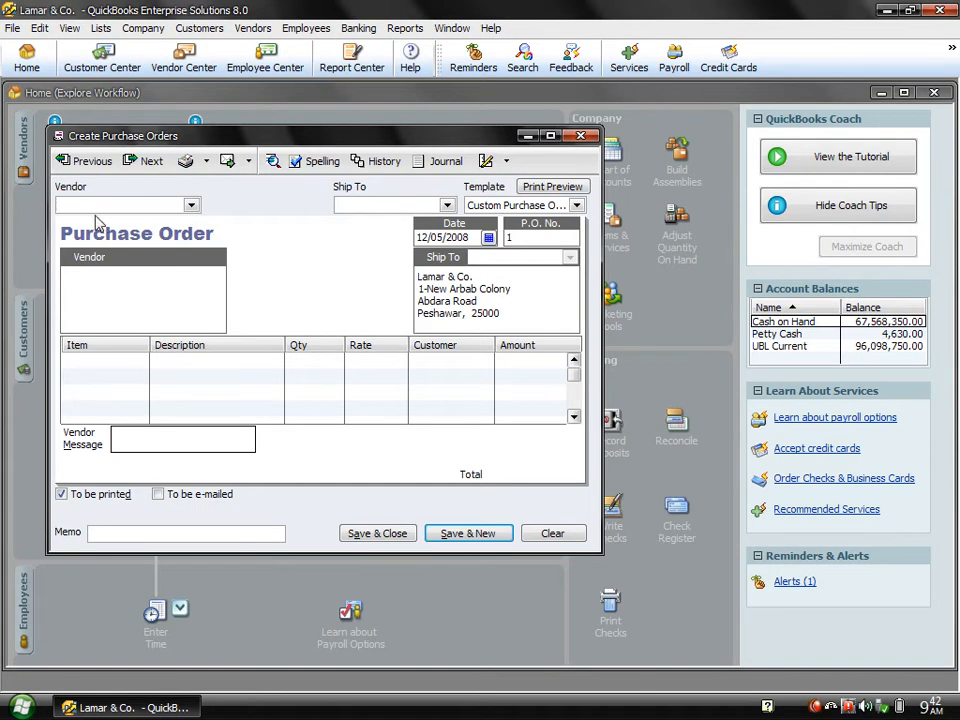
pyautogui.click(191, 205)
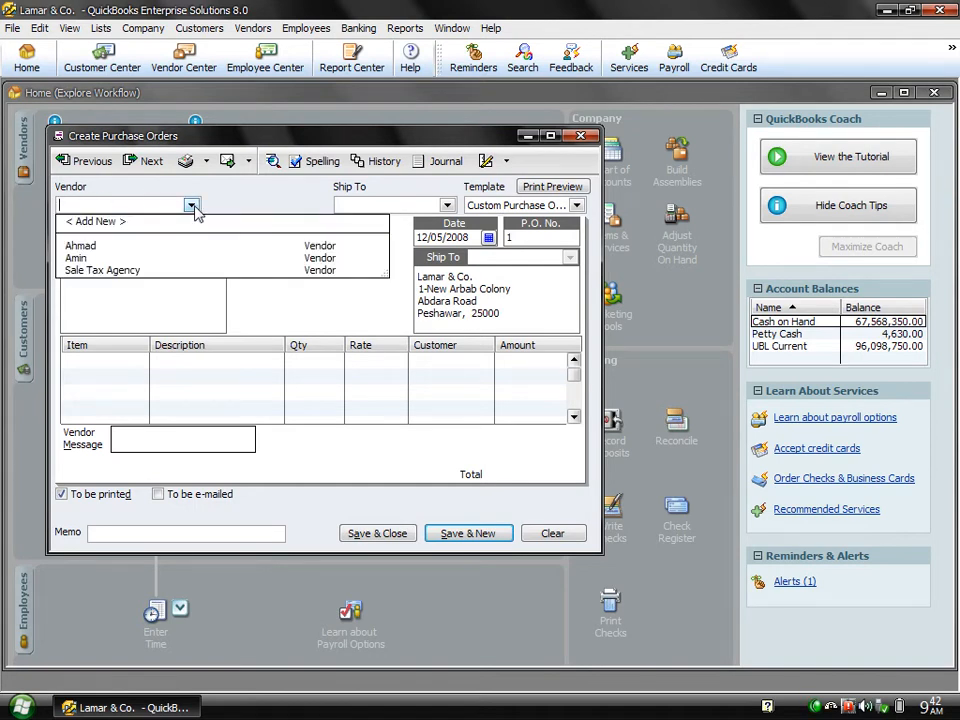
pyautogui.click(100, 249)
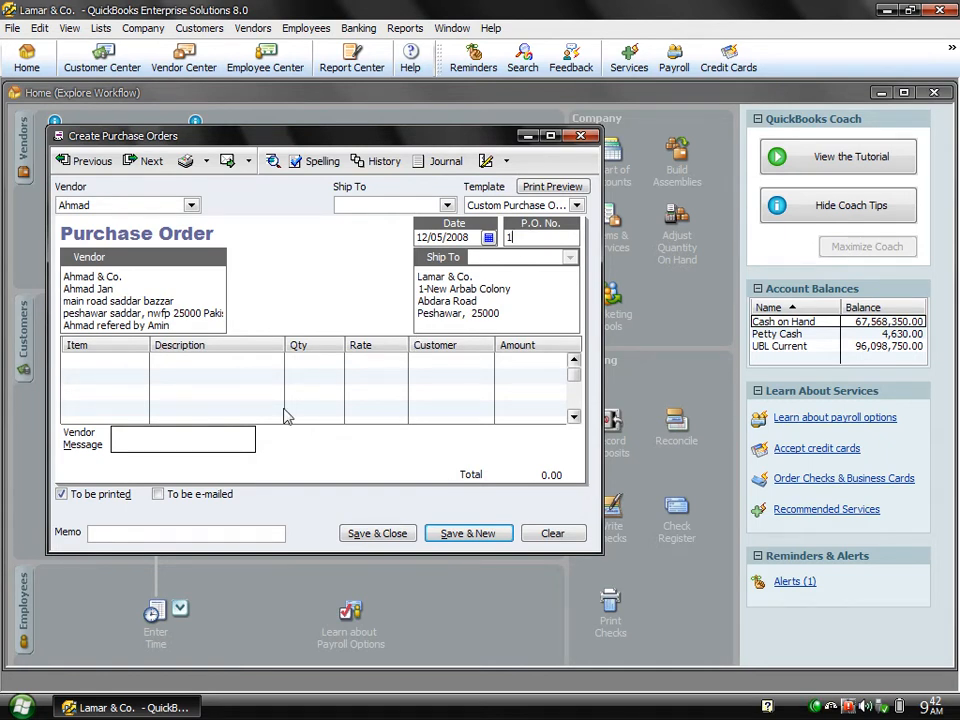
# Step: Add the CPU item to the purchase order's first line with a quantity of 12
pyautogui.click(137, 362)
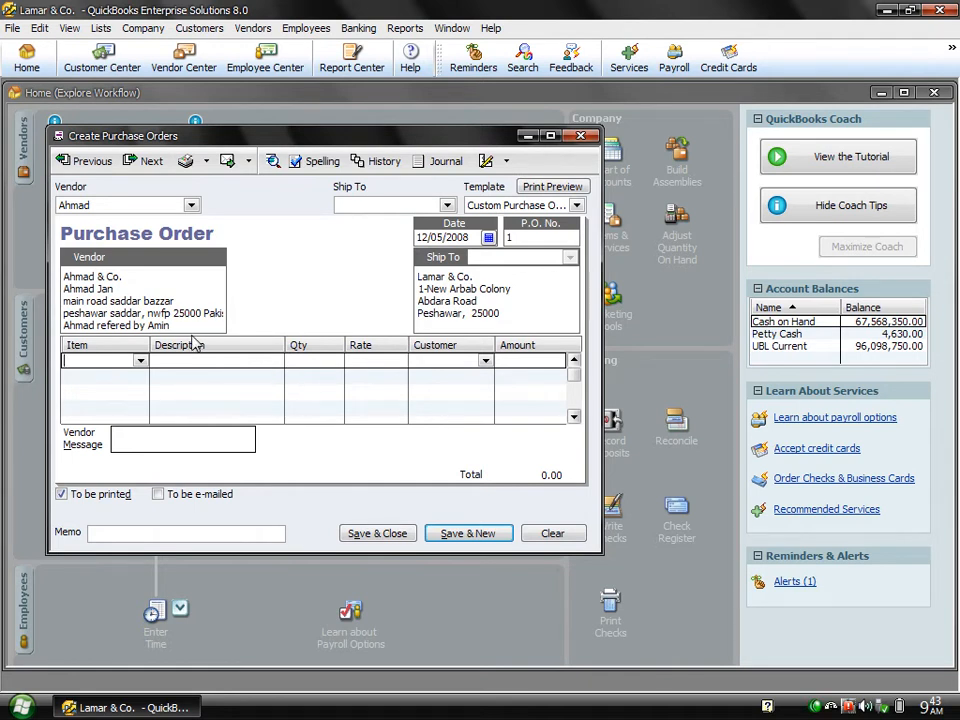
pyautogui.click(141, 362)
pyautogui.click(92, 403)
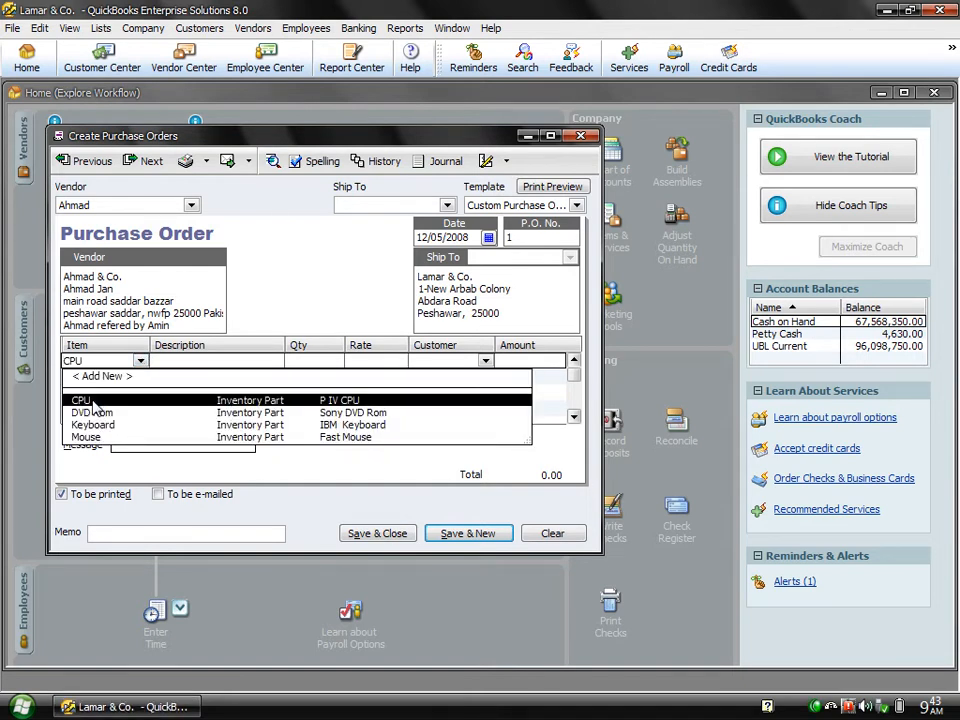
pyautogui.click(204, 362)
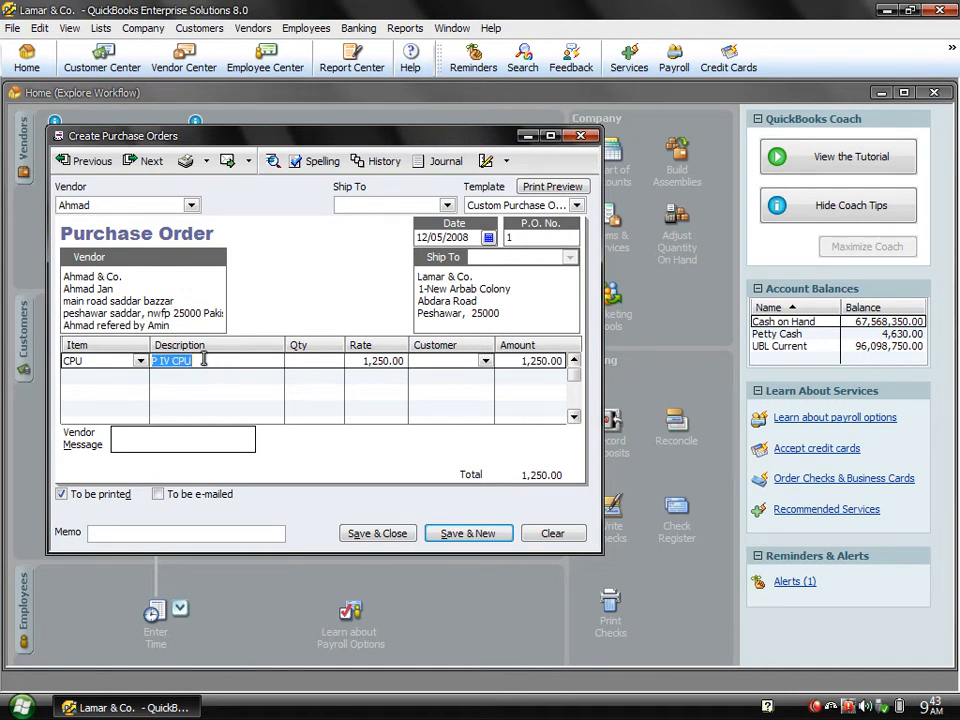
pyautogui.click(303, 361)
pyautogui.write('12')
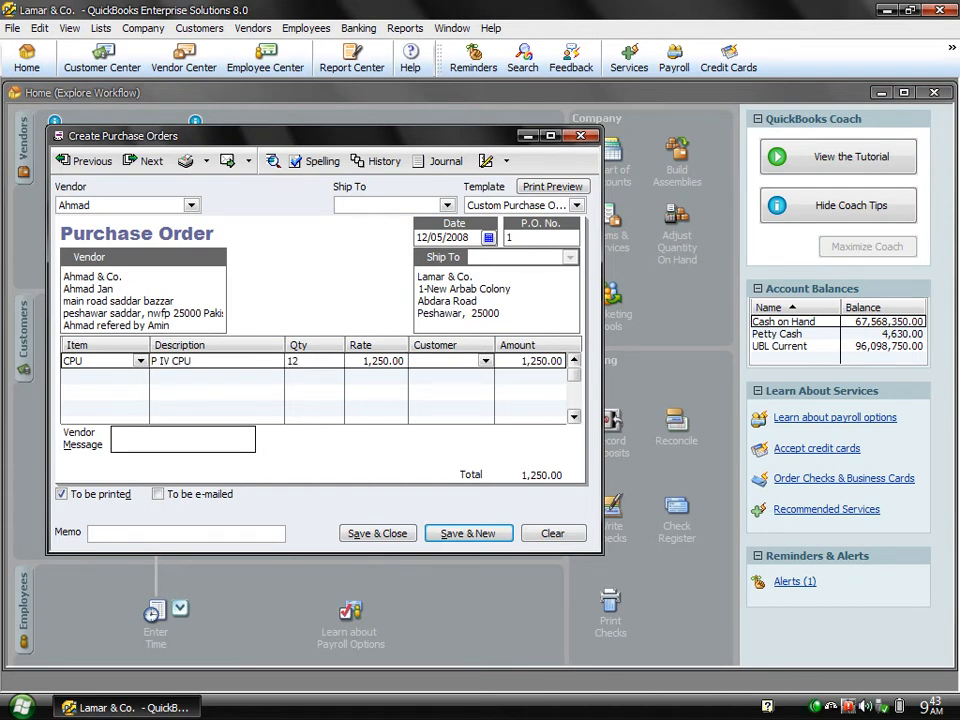
pyautogui.press('Tab')
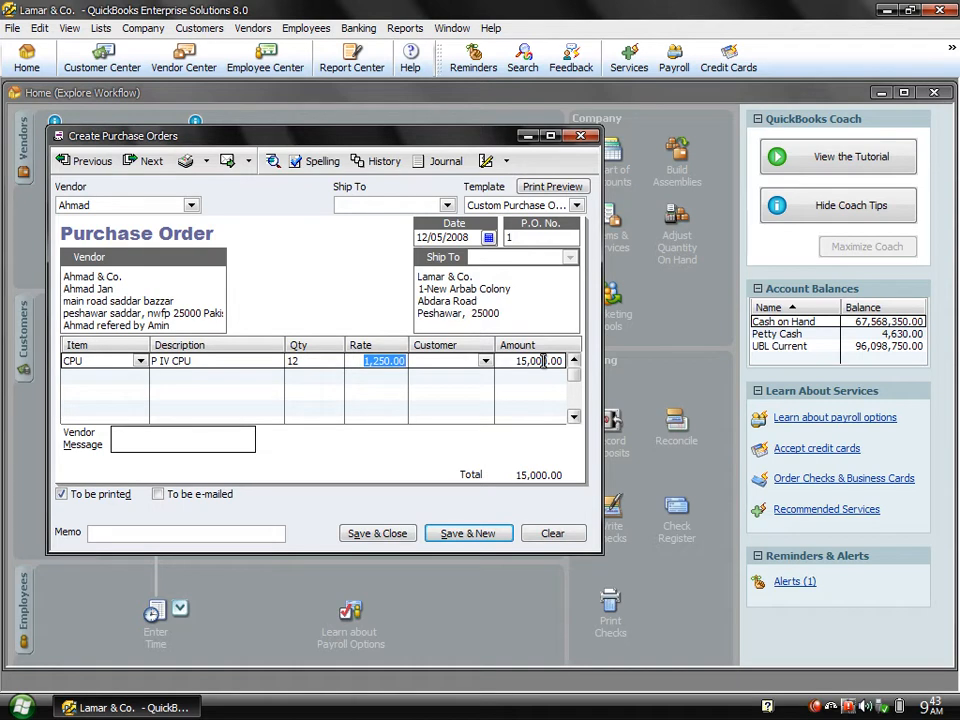
# Step: Add the DVD Rom item to the purchase order's second line with a quantity of 12
pyautogui.click(133, 377)
pyautogui.click(140, 377)
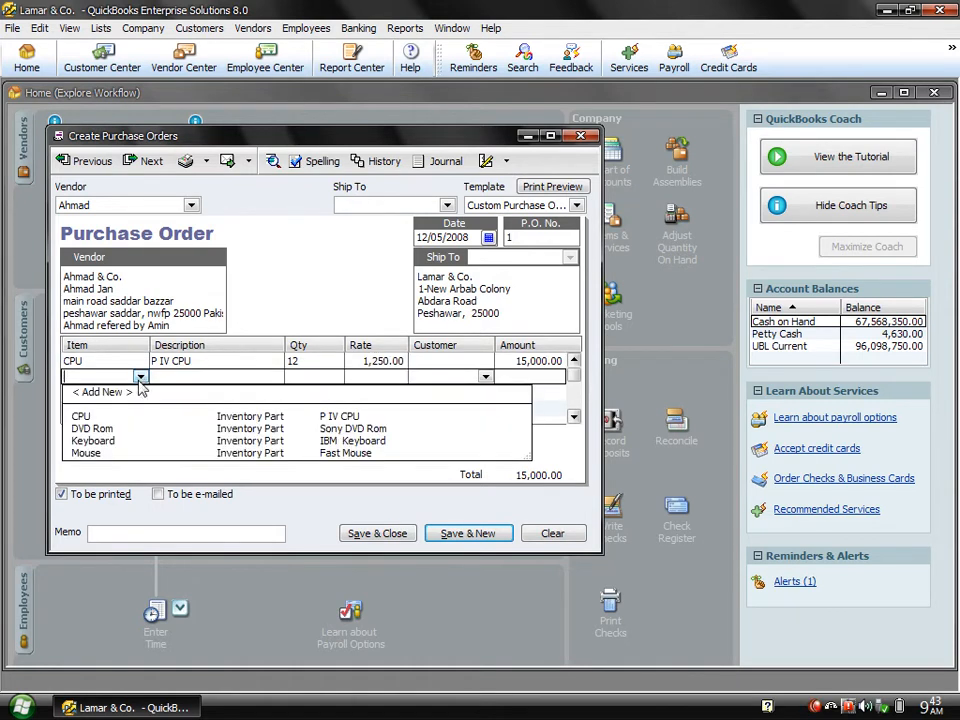
pyautogui.click(119, 429)
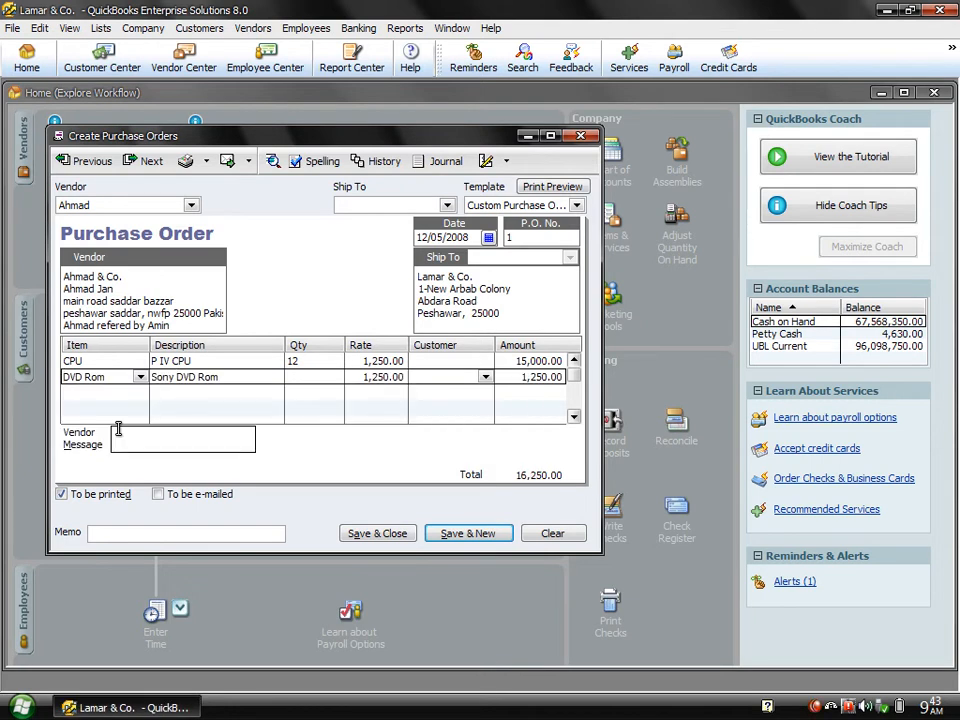
pyautogui.click(296, 375)
pyautogui.write('12')
pyautogui.press('Tab')
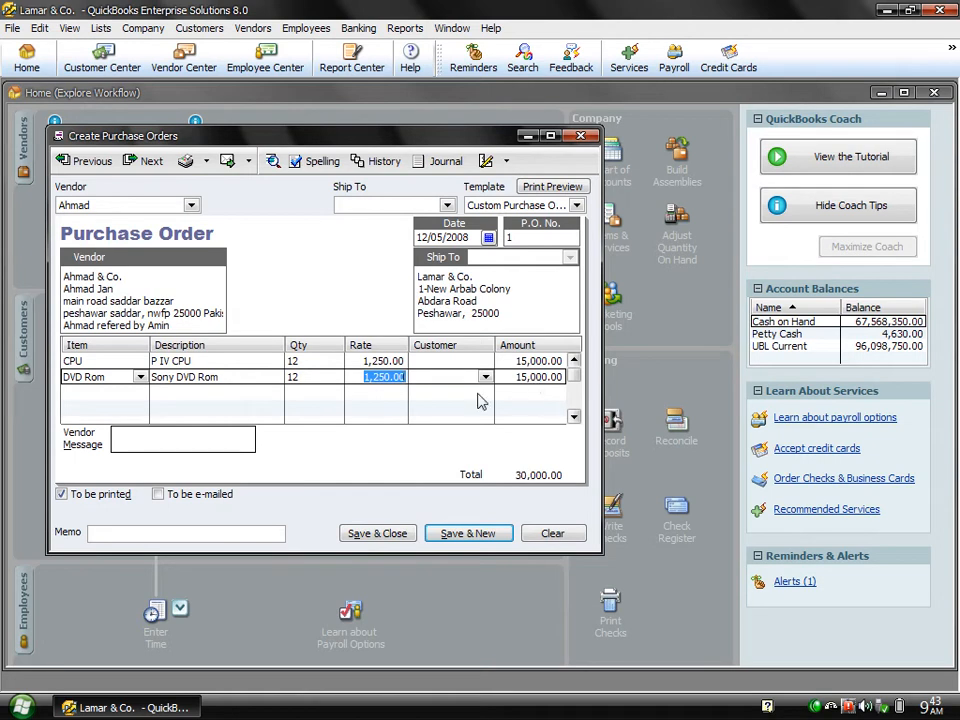
# Step: Add the Keyboard item to the purchase order's third line with a quantity of 24
pyautogui.click(142, 390)
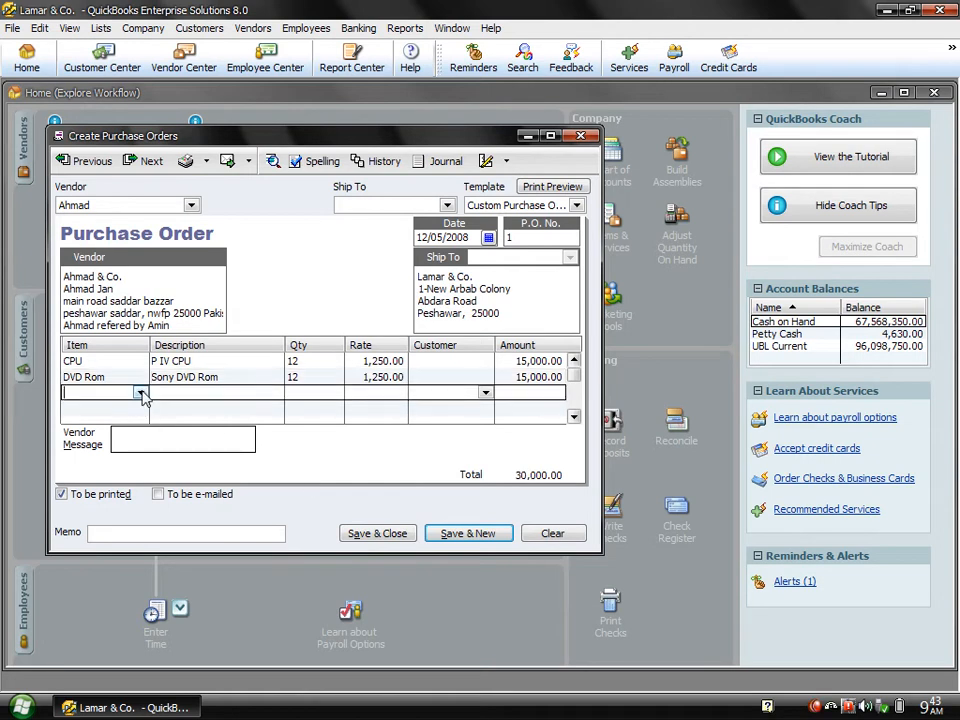
pyautogui.click(140, 392)
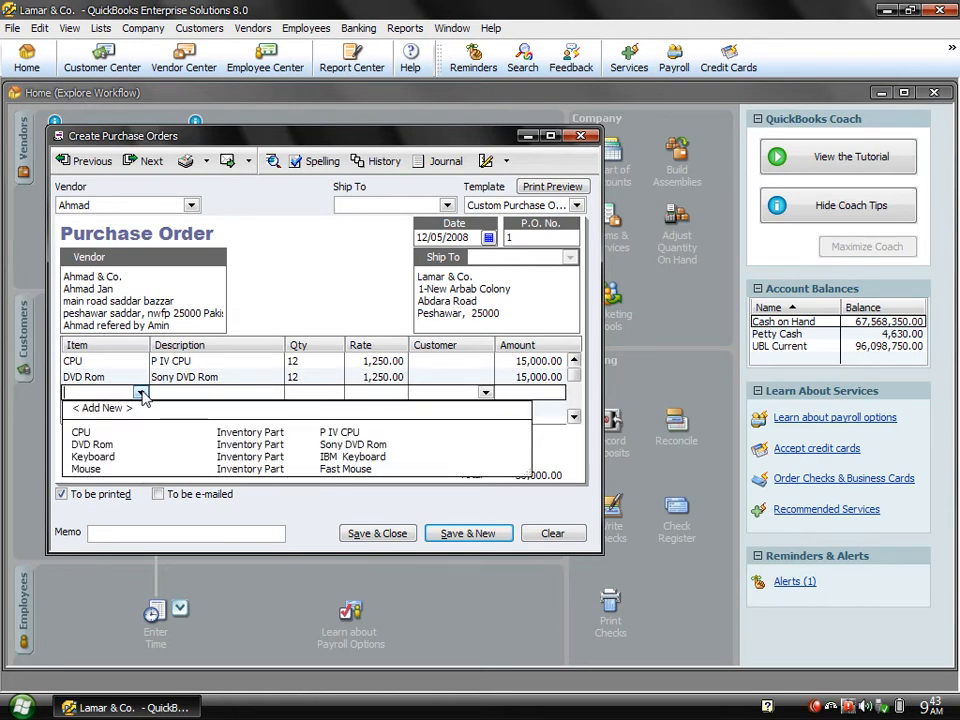
pyautogui.click(112, 462)
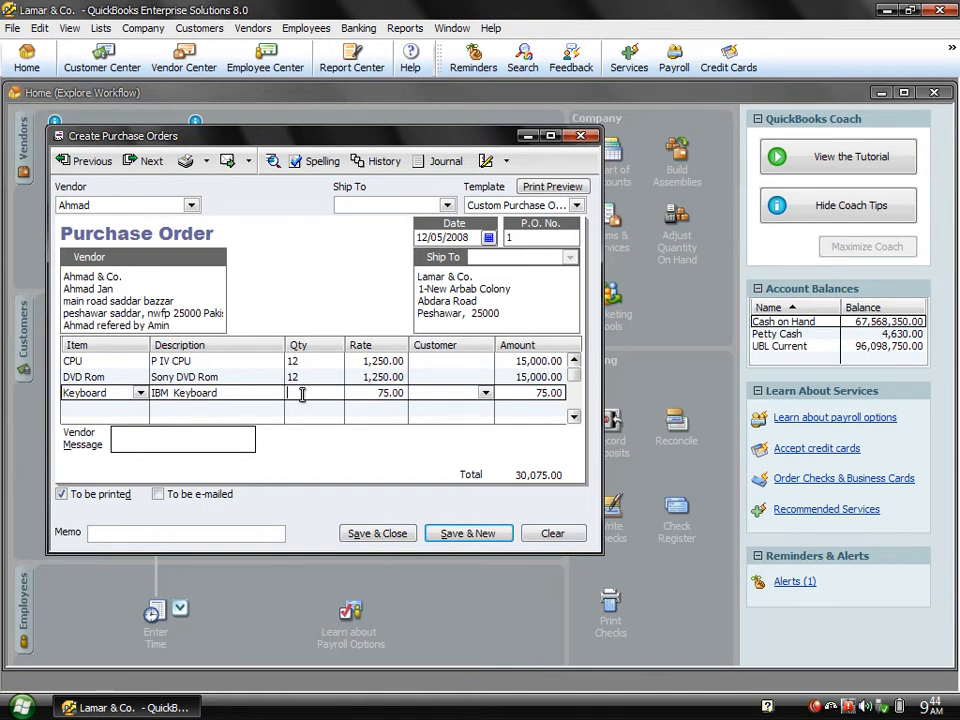
pyautogui.write('24')
pyautogui.click(535, 394)
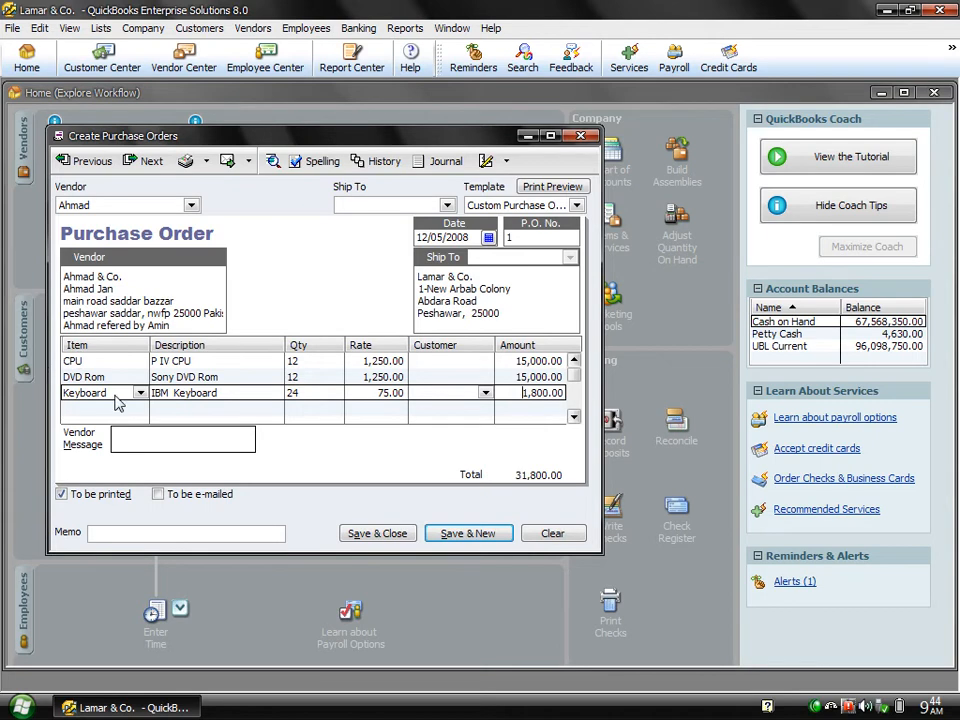
# Step: Add the Mouse item to the purchase order's fourth line with a quantity of 20
pyautogui.click(146, 409)
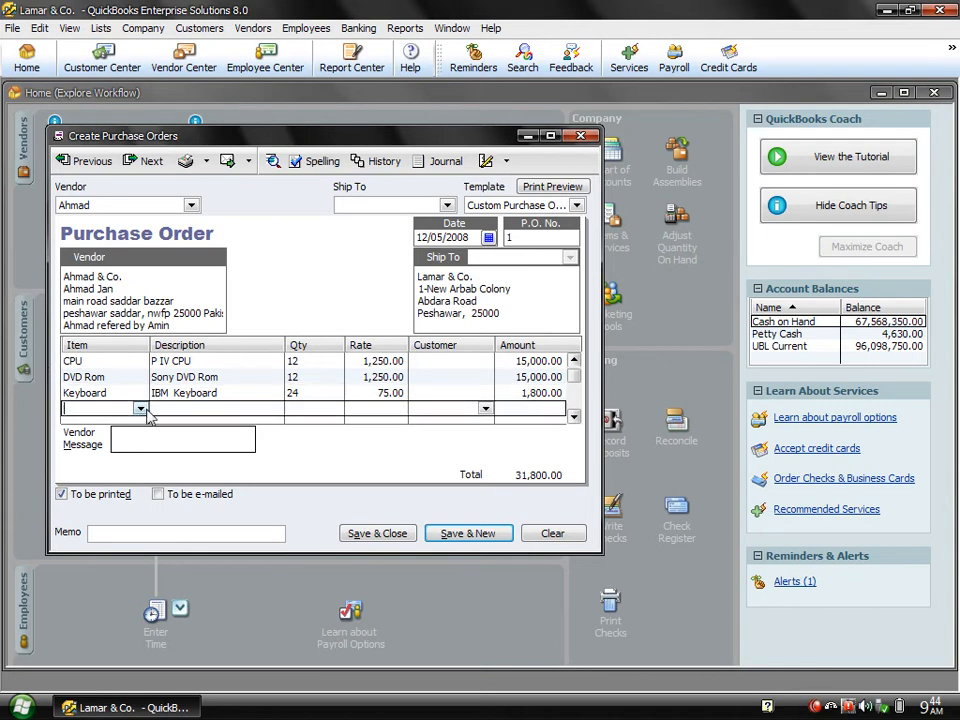
pyautogui.click(143, 411)
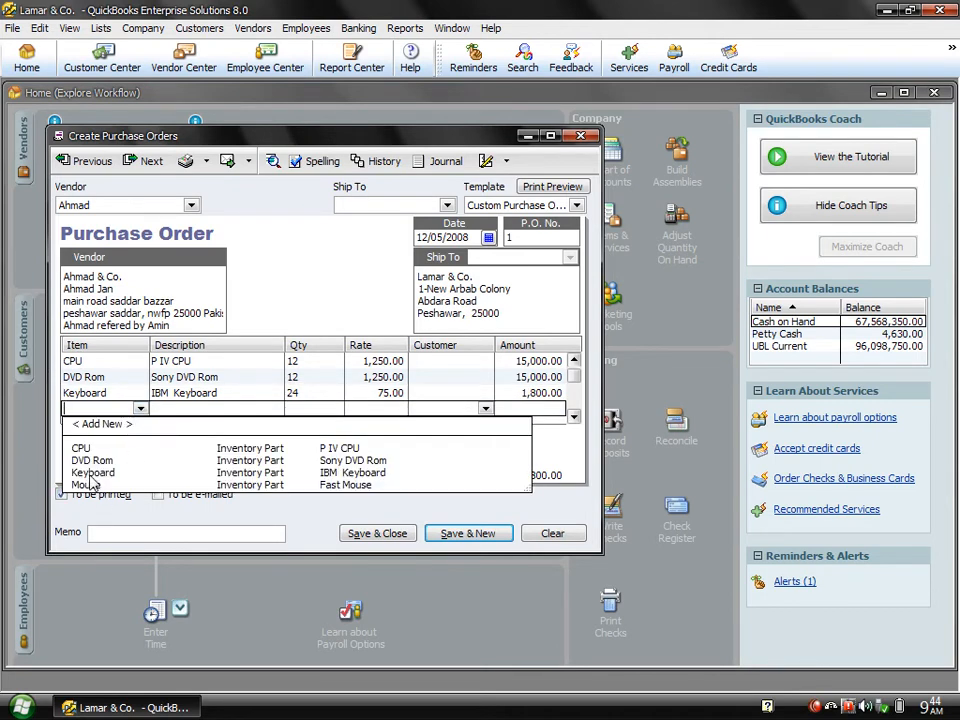
pyautogui.click(86, 485)
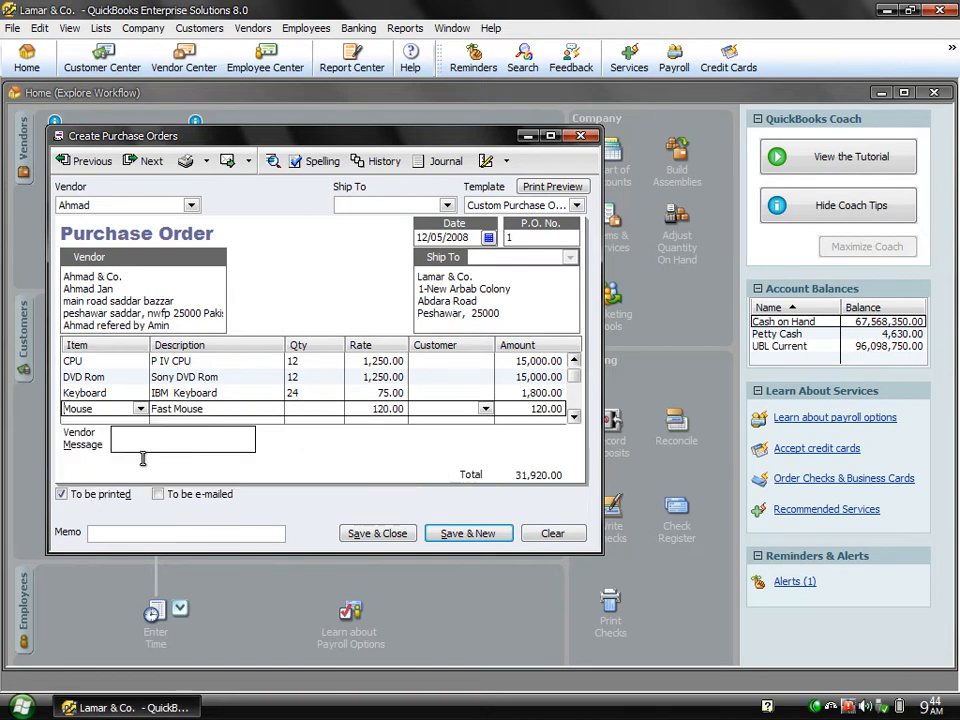
pyautogui.click(313, 407)
pyautogui.write('2')
pyautogui.press('Tab')
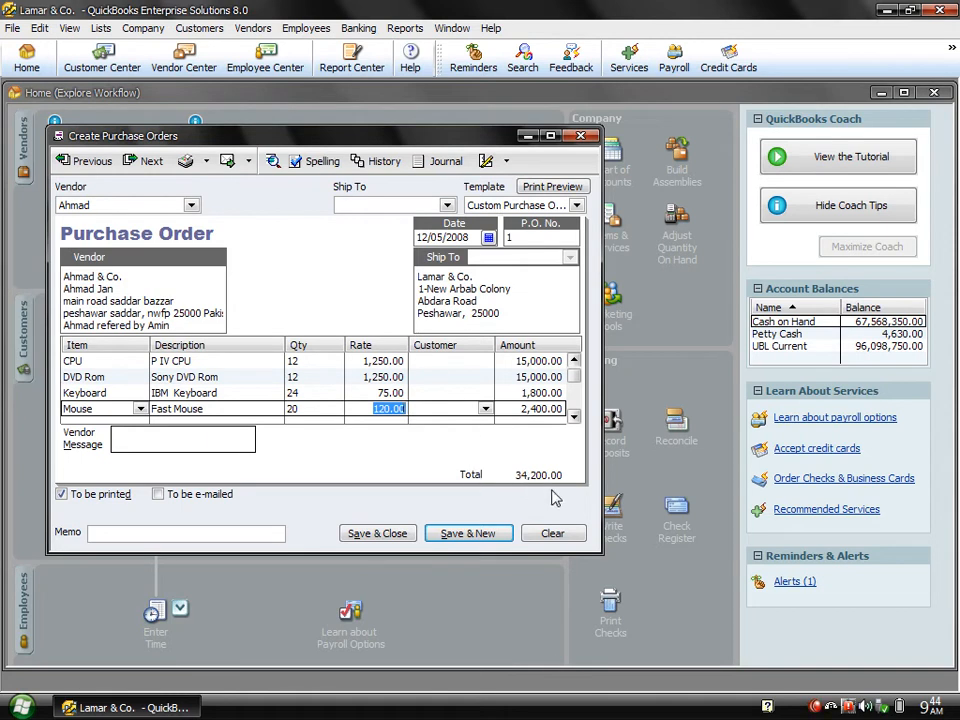
# Step: Request a print preview of the purchase order, ignoring all words flagged by the spelling check
pyautogui.click(247, 163)
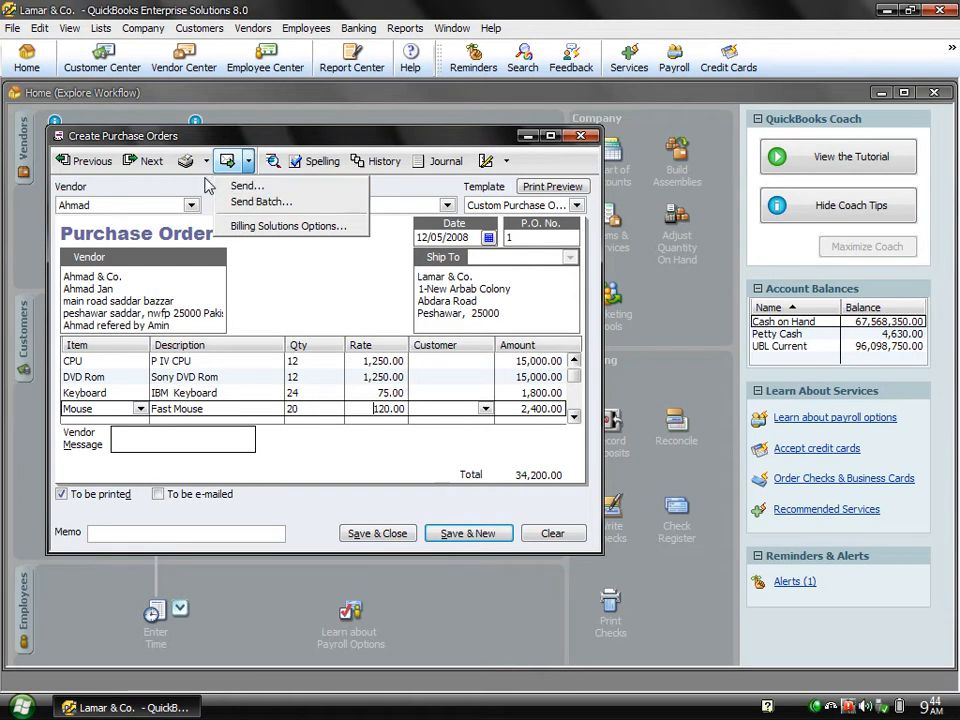
pyautogui.click(209, 167)
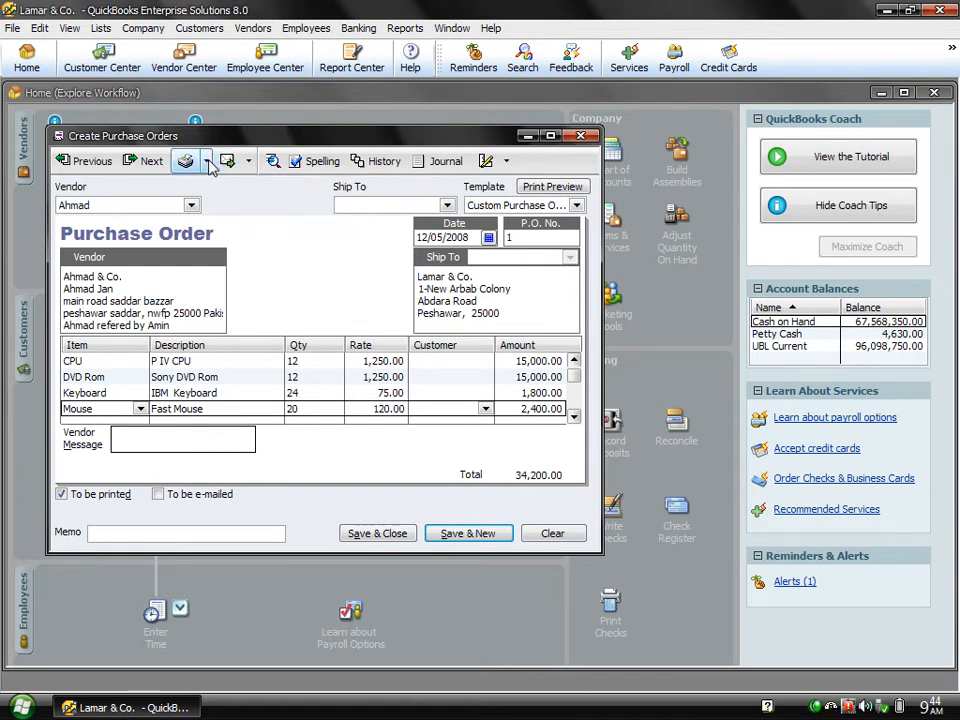
pyautogui.click(207, 162)
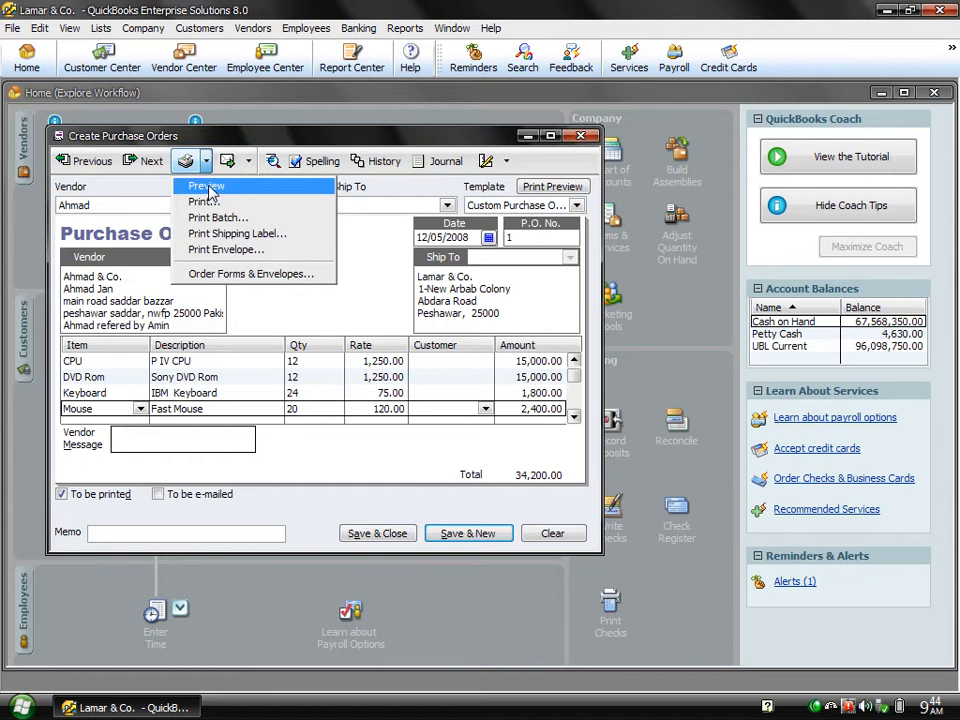
pyautogui.click(210, 187)
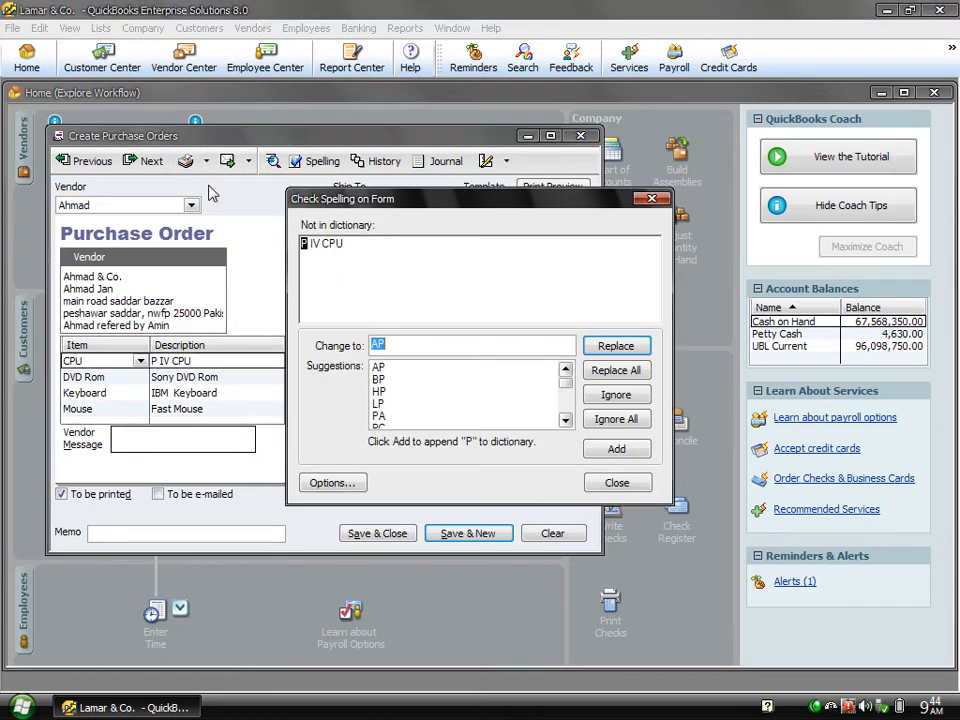
pyautogui.click(622, 421)
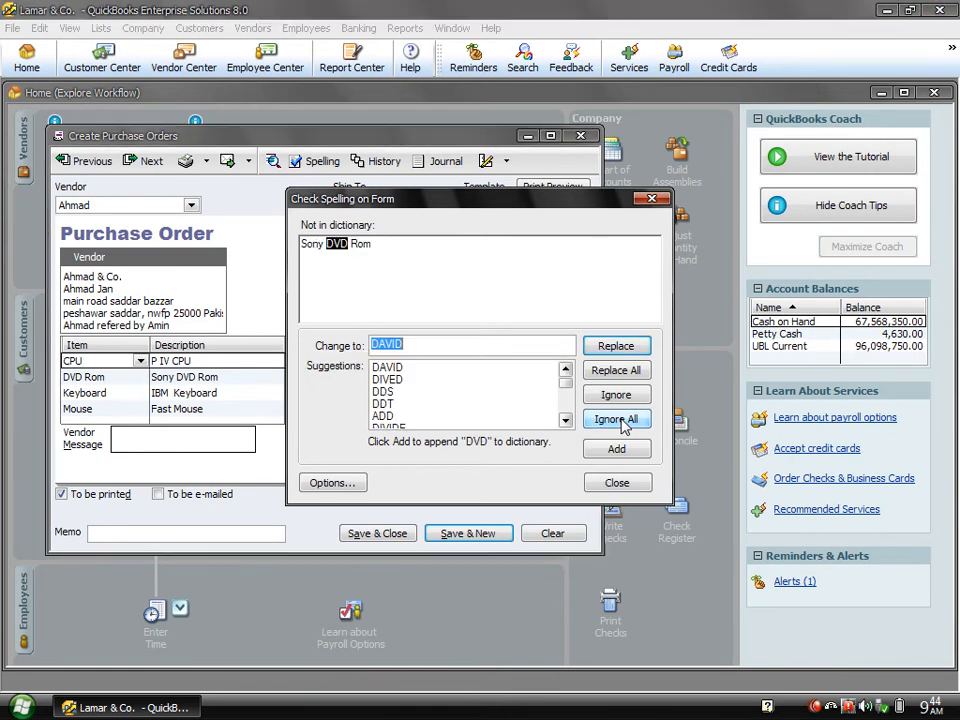
pyautogui.click(616, 419)
pyautogui.click(617, 420)
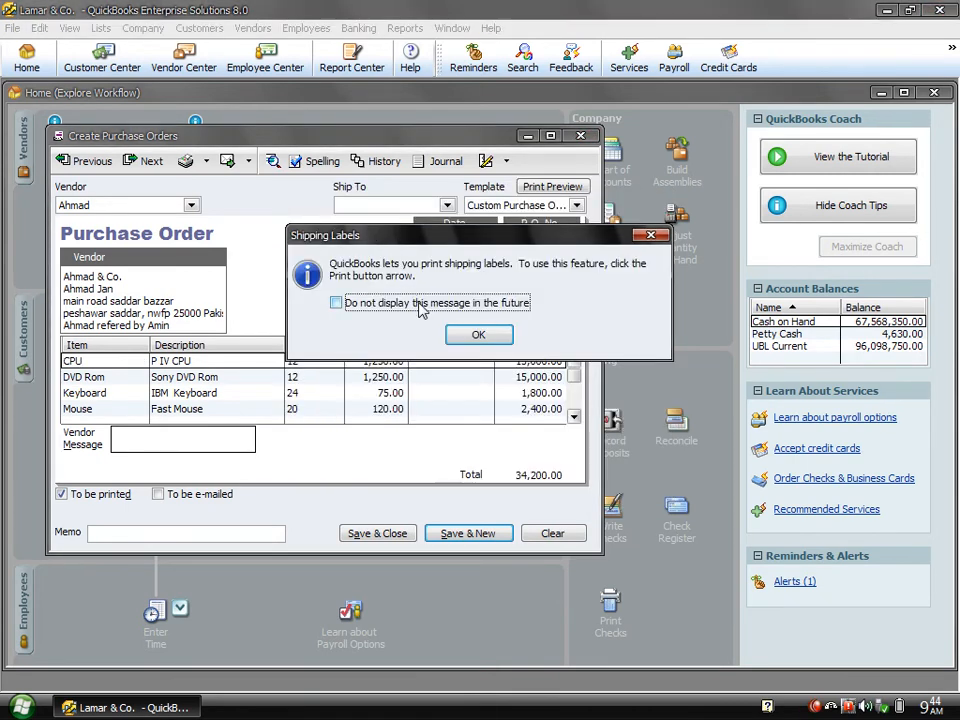
# Step: Dismiss the shipping labels notice with its future display turned off, and examine the previewed purchase order up close
pyautogui.click(420, 310)
pyautogui.click(477, 334)
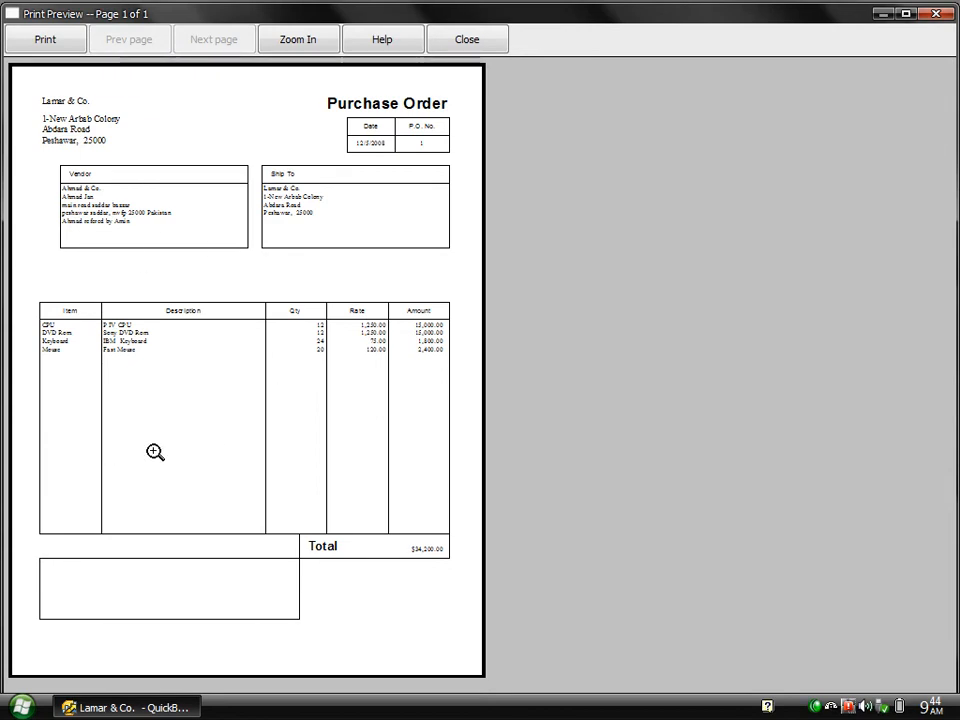
pyautogui.click(353, 109)
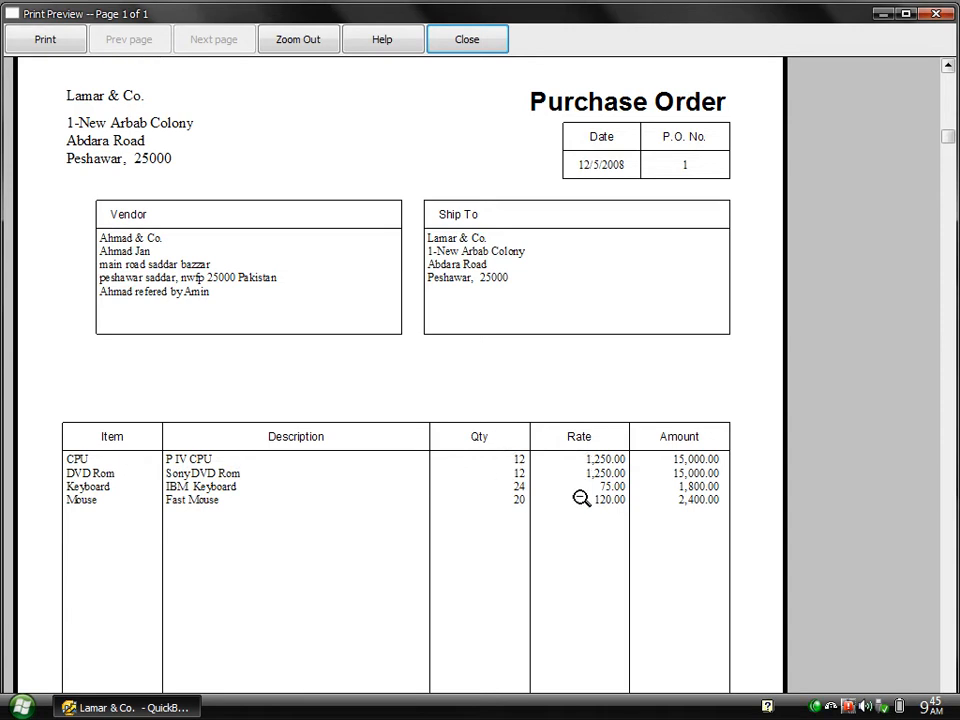
pyautogui.click(667, 521)
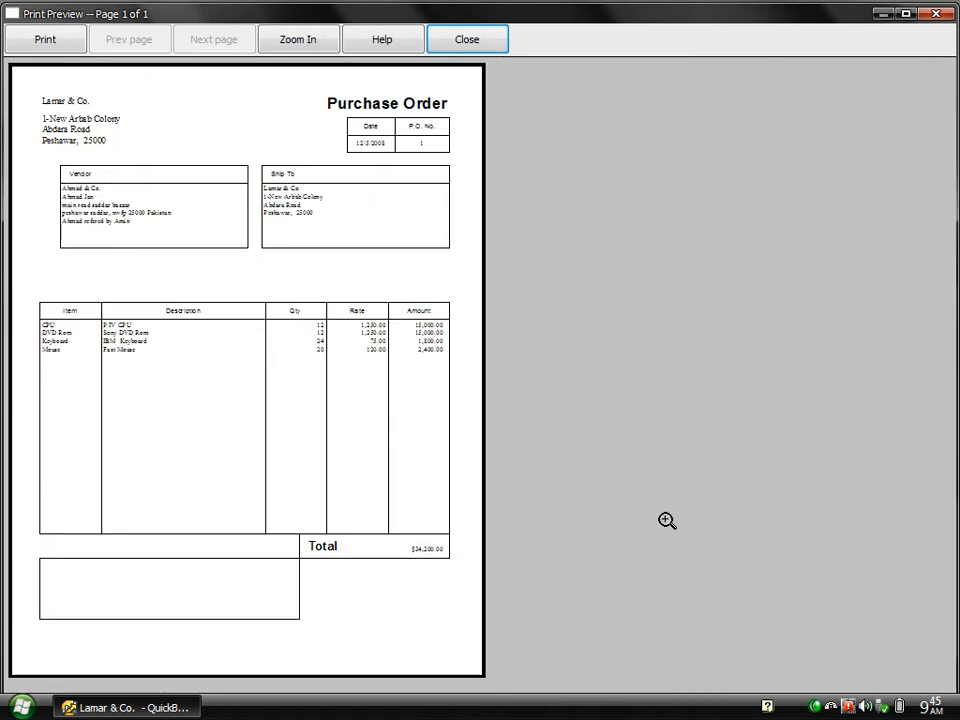
# Step: Check the total in the print preview, close the preview, and enter the vendor message "Pleas make it urgent"
pyautogui.click(414, 551)
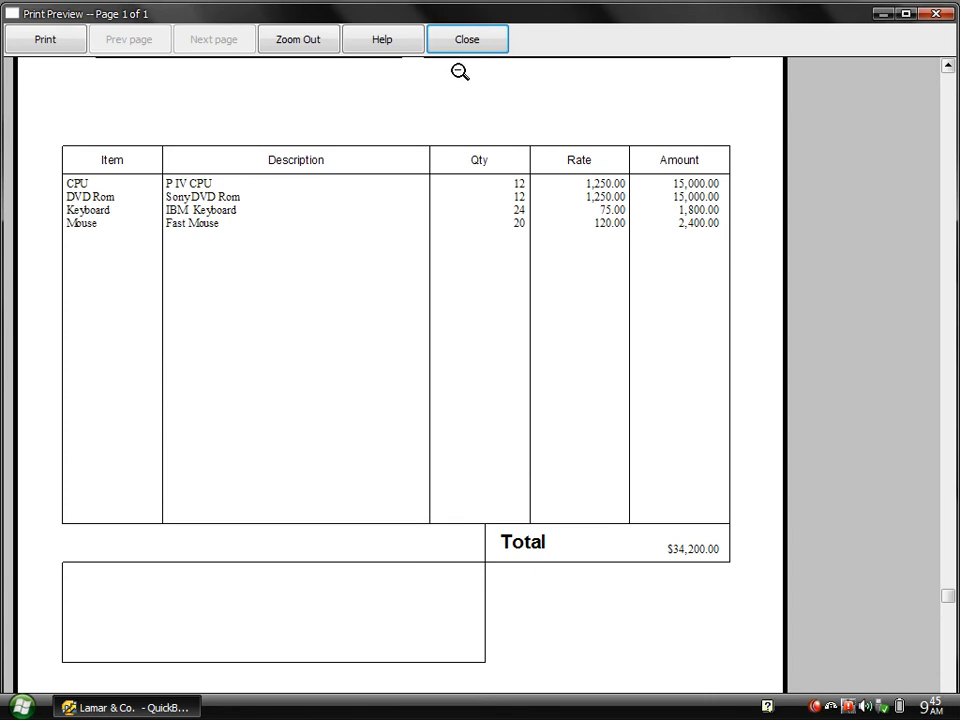
pyautogui.click(470, 42)
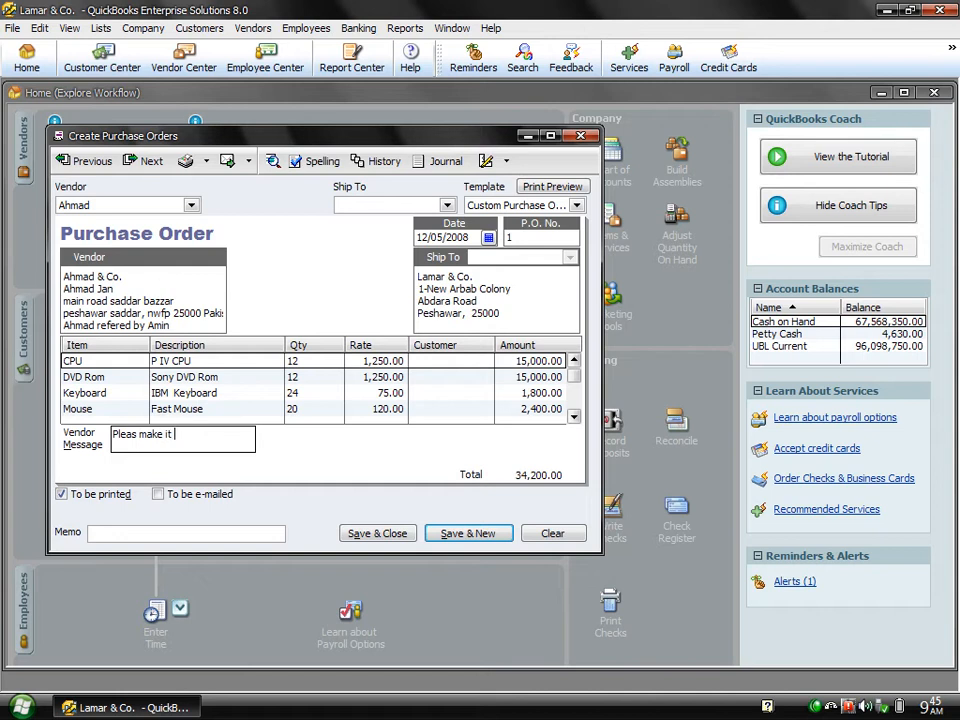
pyautogui.write('t')
# Step: Preview the purchase order again, examine the vendor message box up close, and close the preview
pyautogui.click(205, 165)
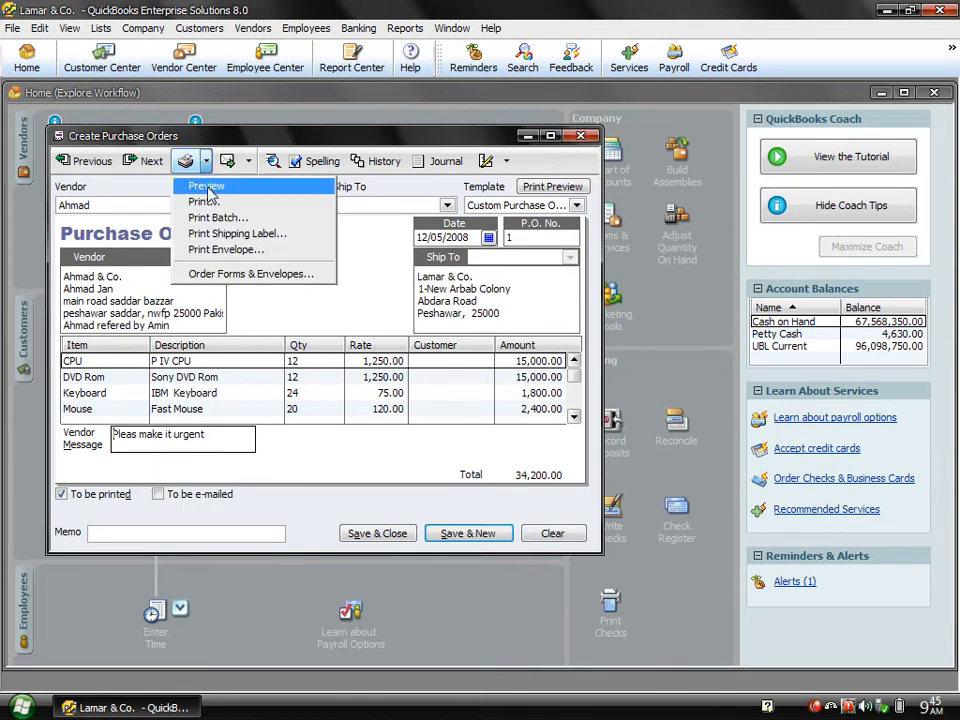
pyautogui.click(208, 190)
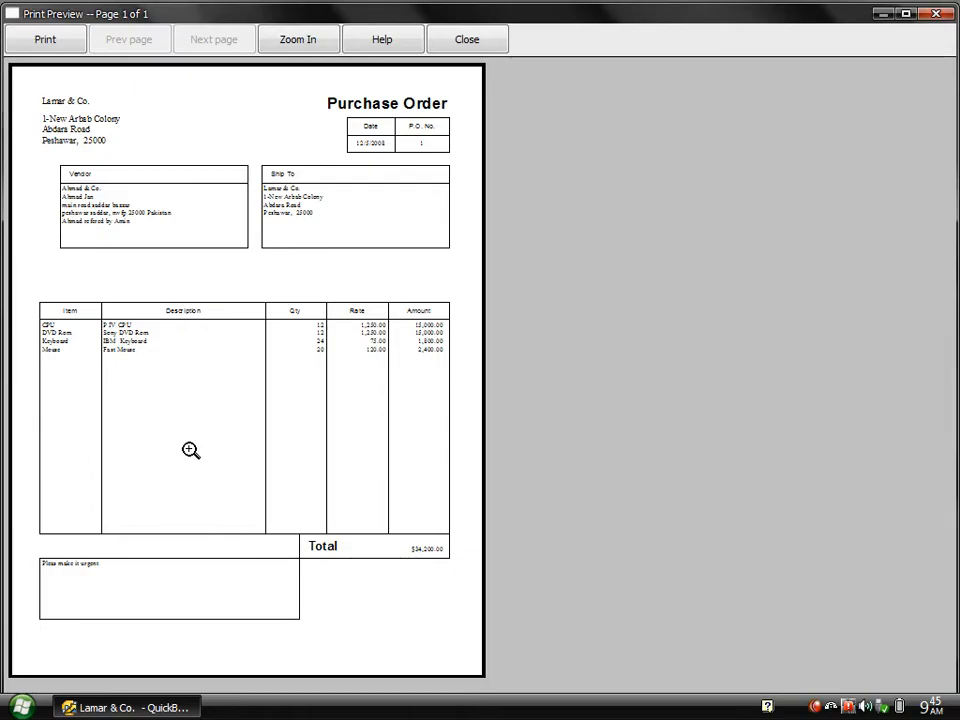
pyautogui.click(58, 560)
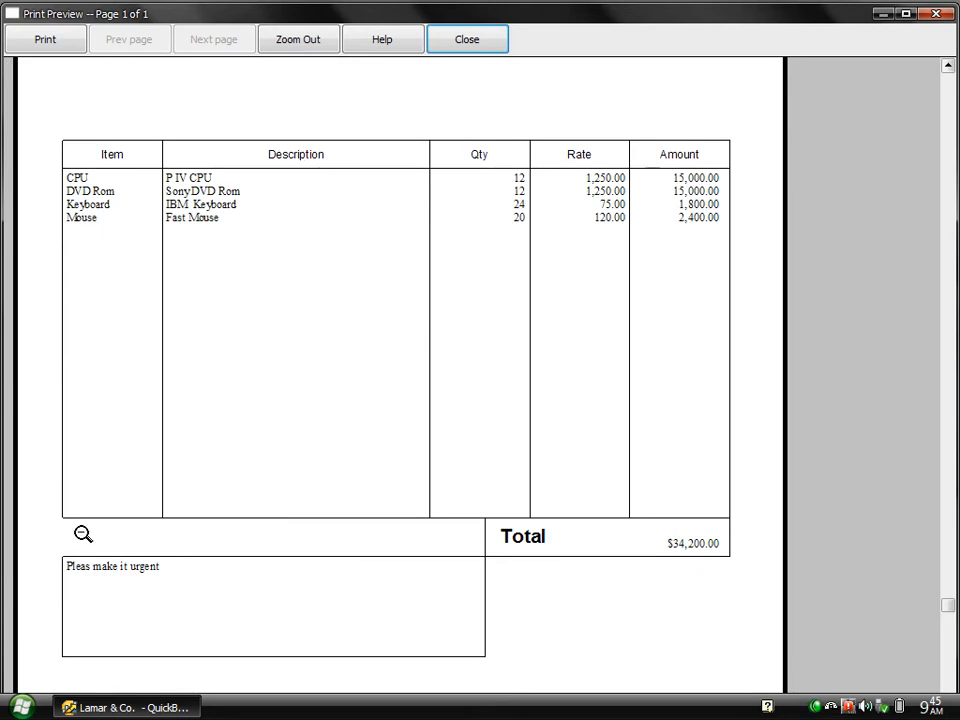
pyautogui.click(467, 40)
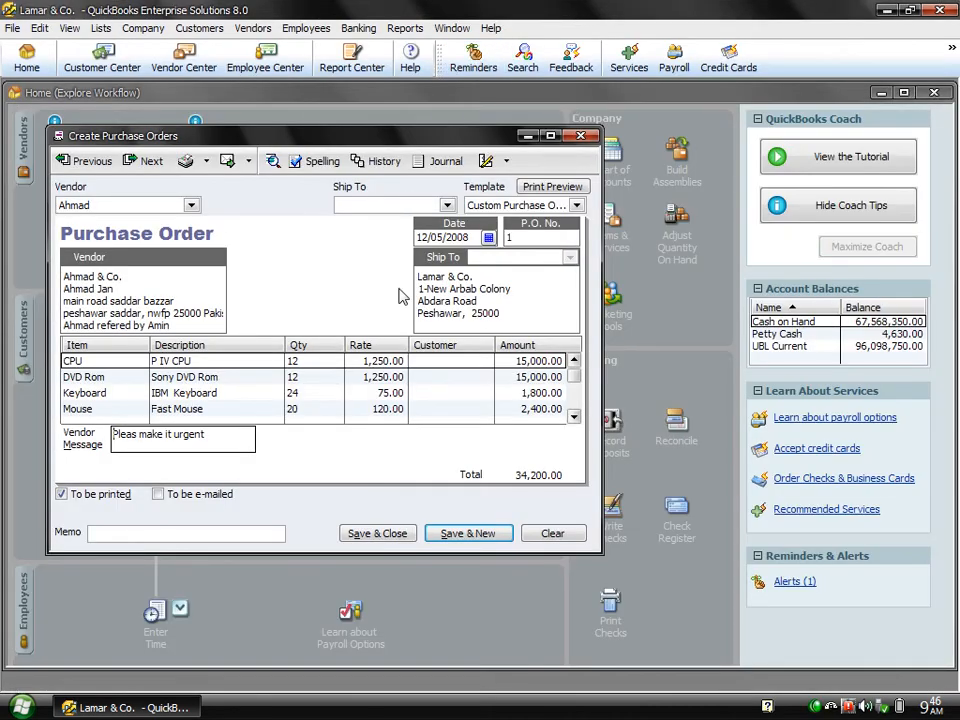
# Step: Save the purchase order, ignoring all words flagged by the spelling check, and close the blank order form
pyautogui.click(446, 534)
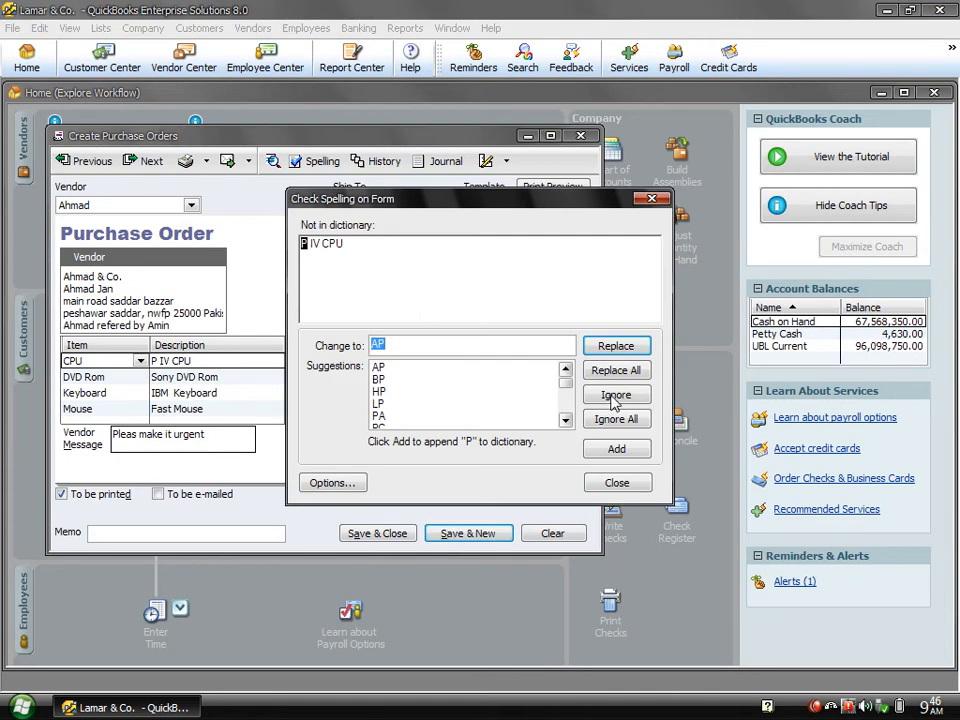
pyautogui.click(614, 424)
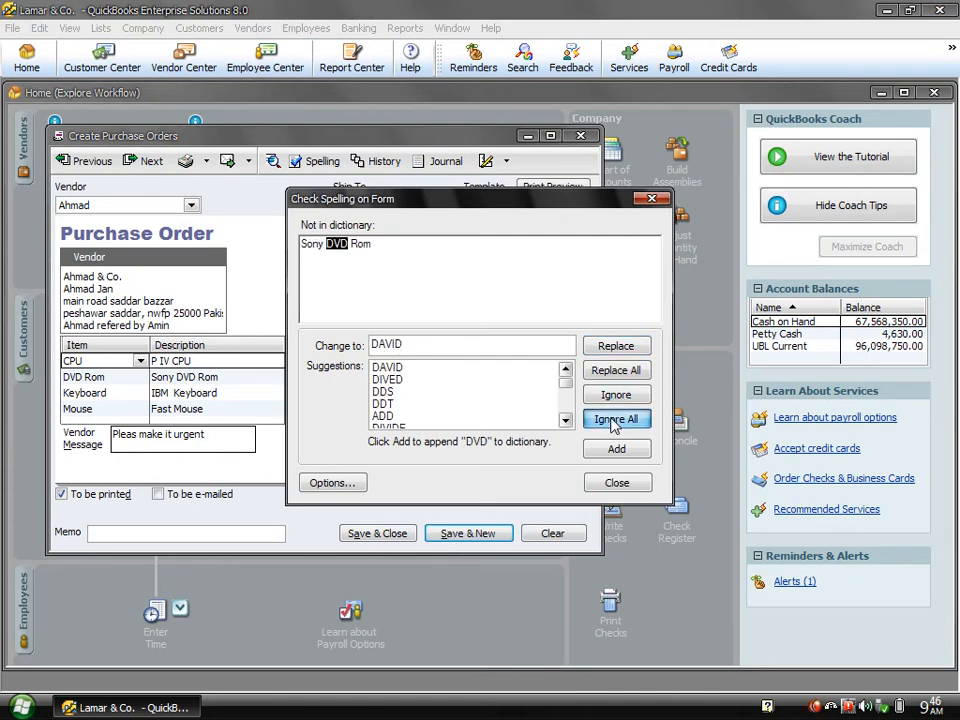
pyautogui.click(614, 424)
pyautogui.click(614, 424)
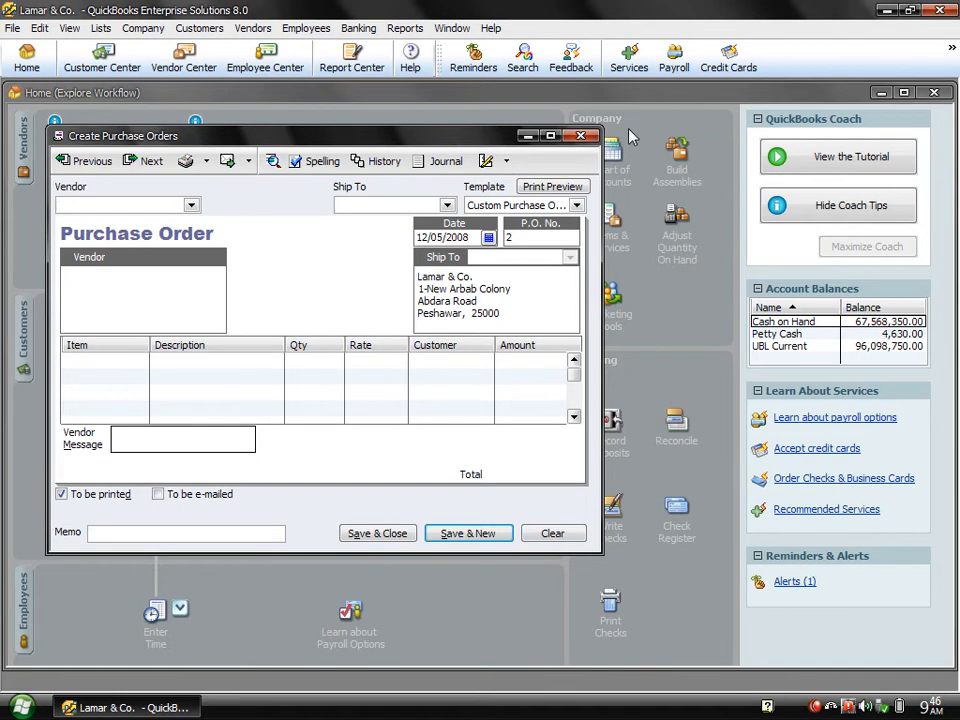
pyautogui.click(580, 136)
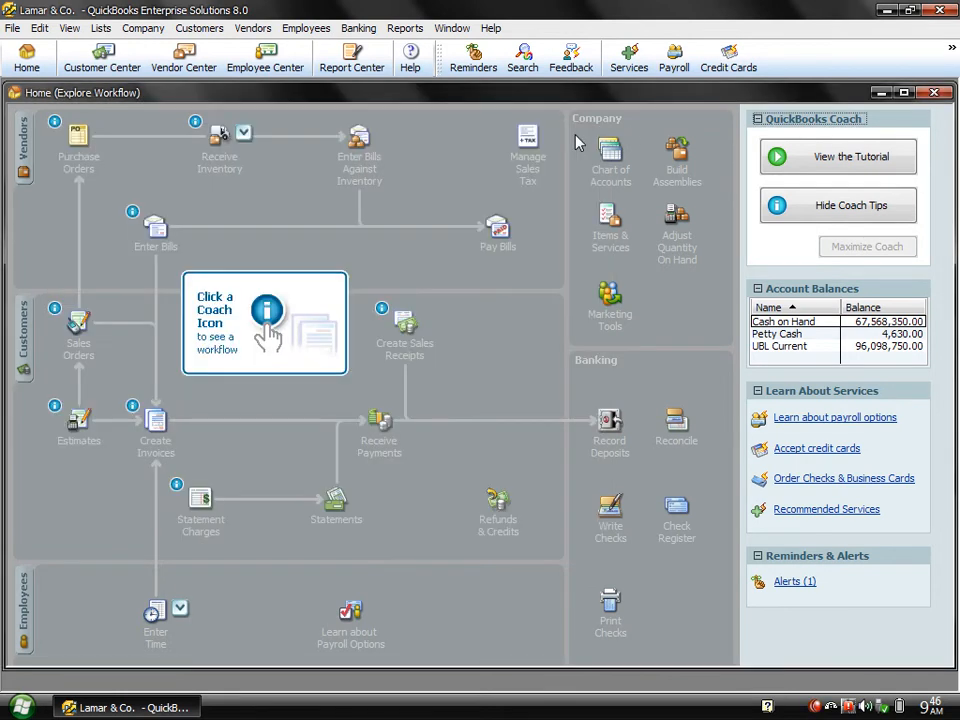
# Step: Close the Home page, and review the refreshed Transactions by Account report before closing it
pyautogui.click(938, 93)
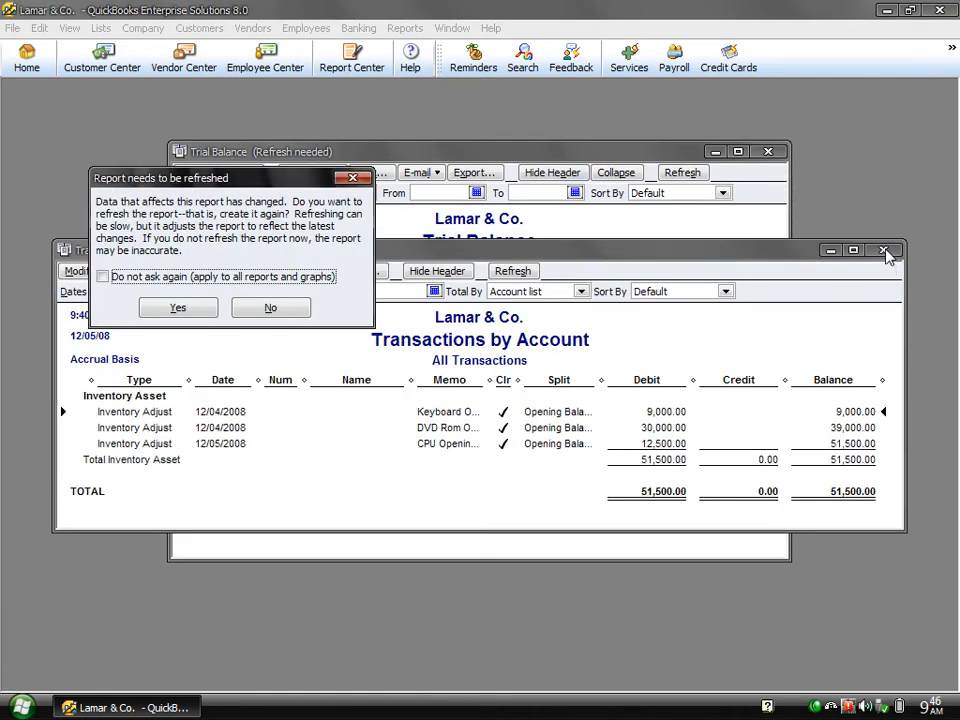
pyautogui.click(178, 309)
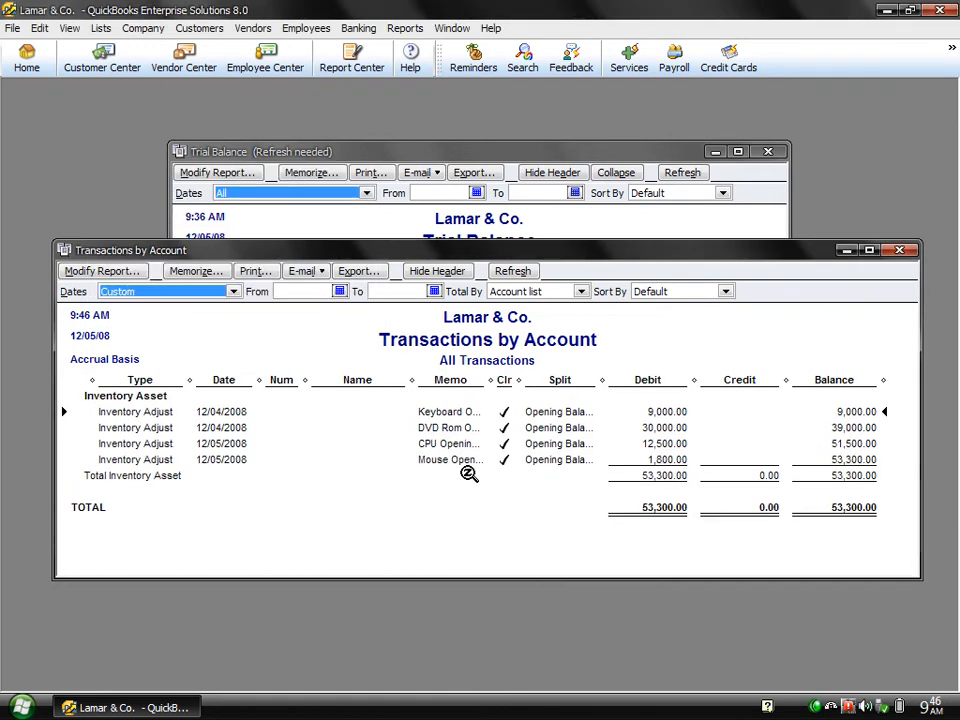
pyautogui.click(904, 254)
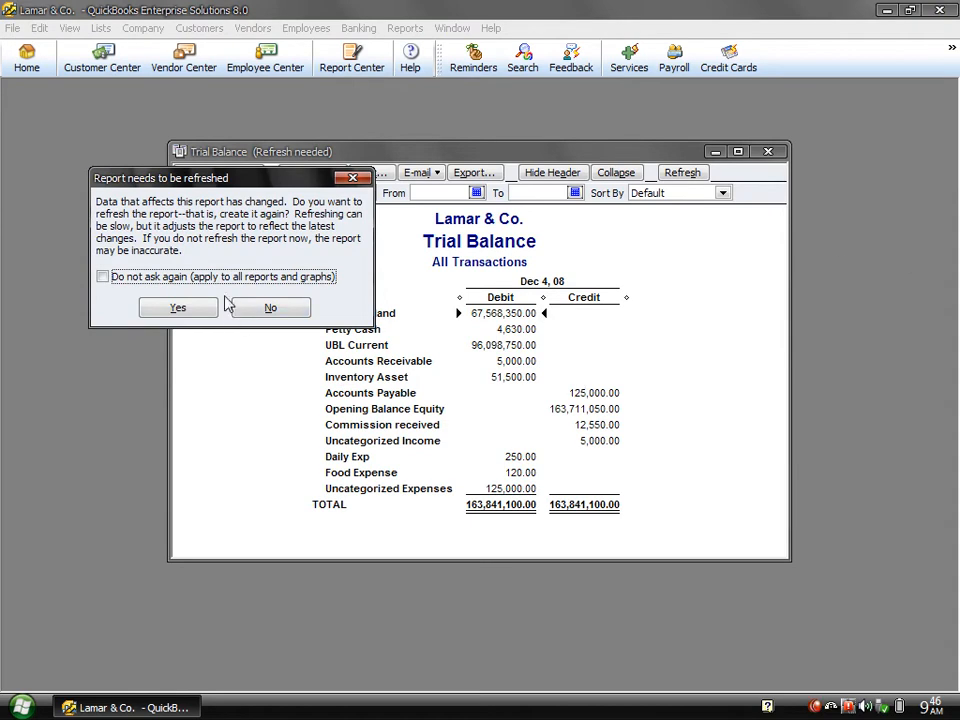
# Step: Refresh the Trial Balance with the refresh question turned off for all reports and graphs, and close the report
pyautogui.click(226, 278)
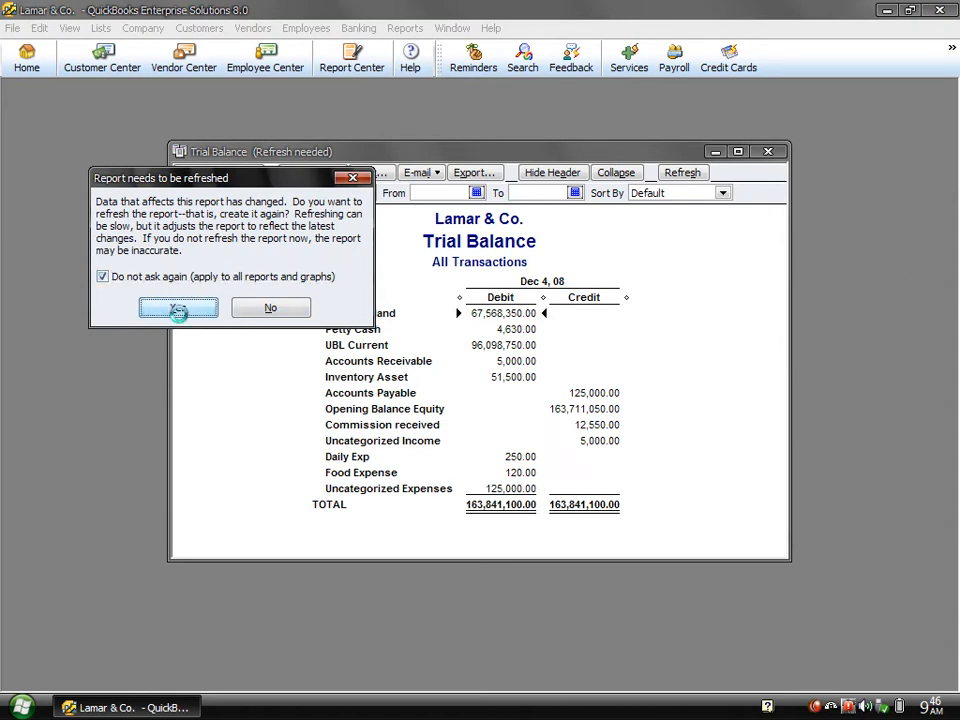
pyautogui.click(176, 310)
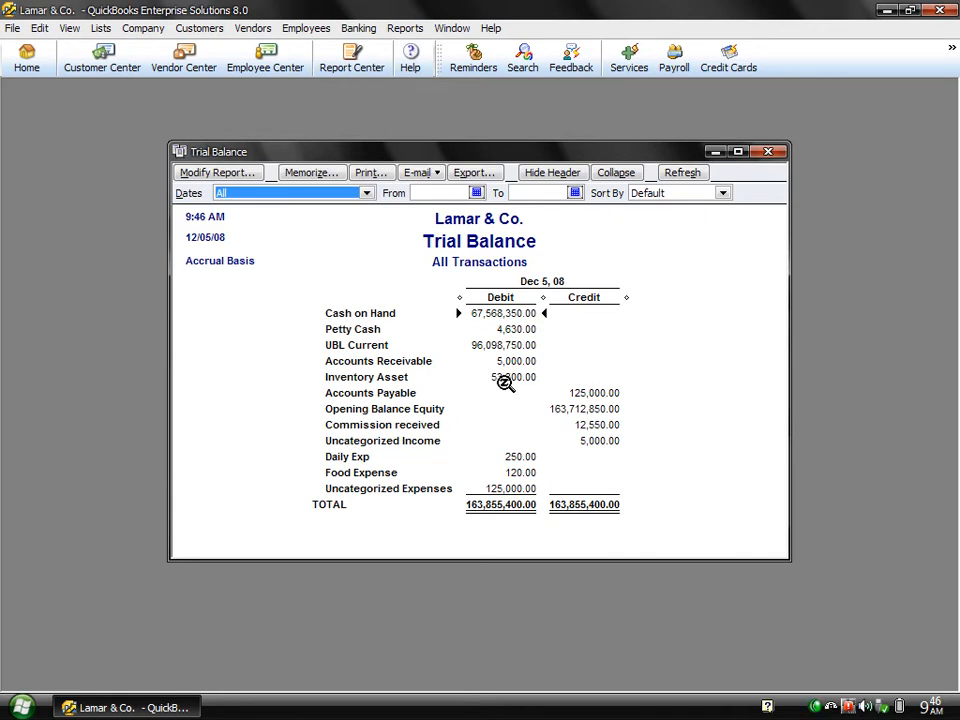
pyautogui.click(768, 152)
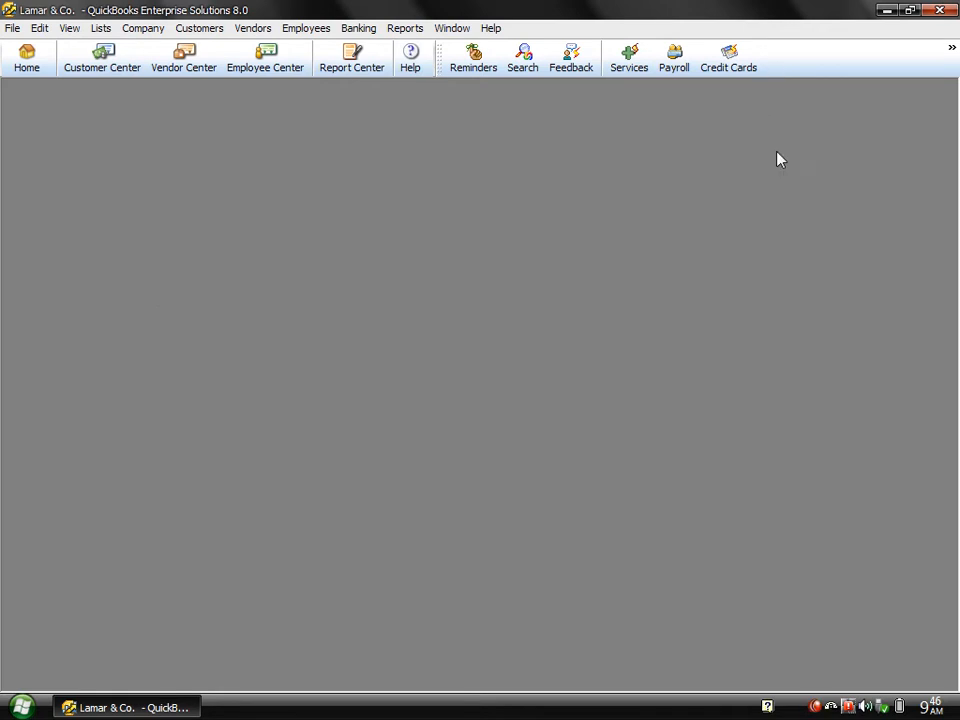
# Step: Review the transactions of the first two vendors in the Vendor Center, and close it
pyautogui.click(171, 74)
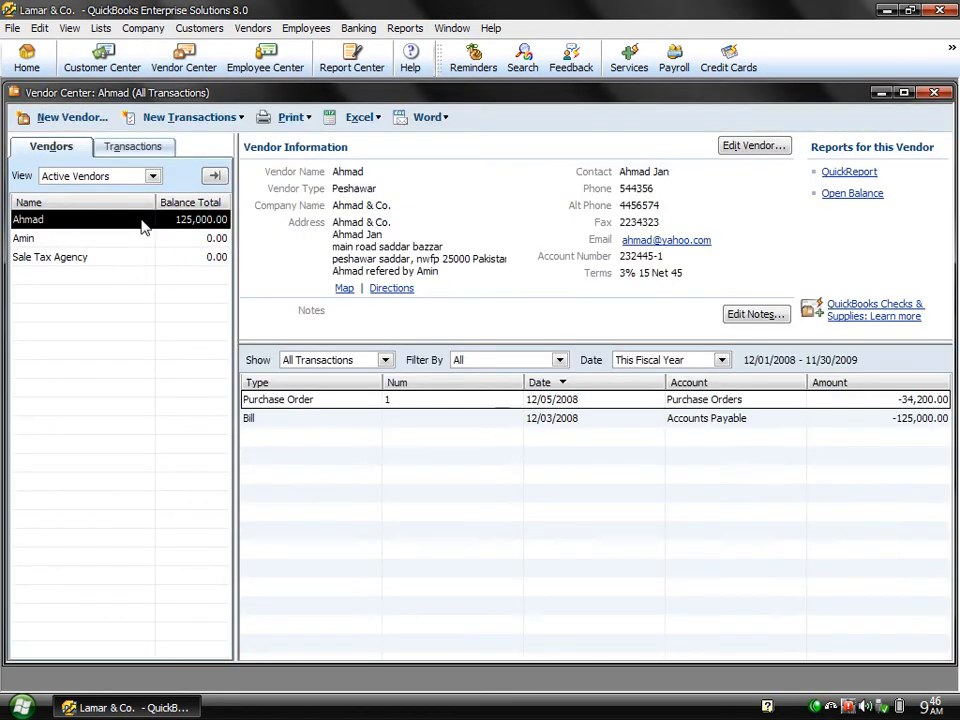
pyautogui.click(463, 402)
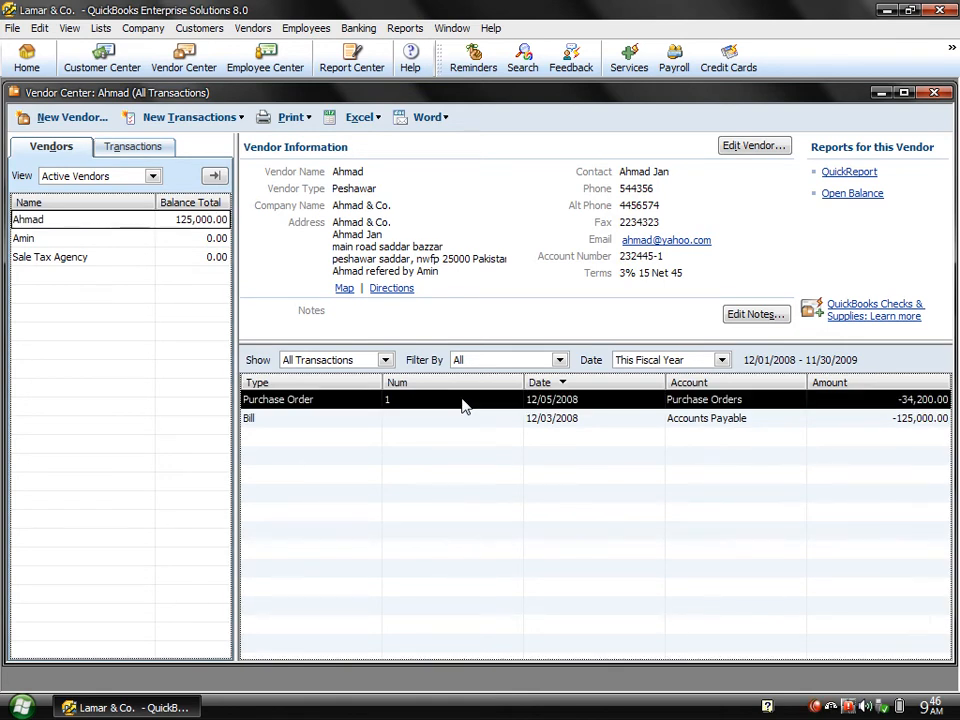
pyautogui.click(61, 242)
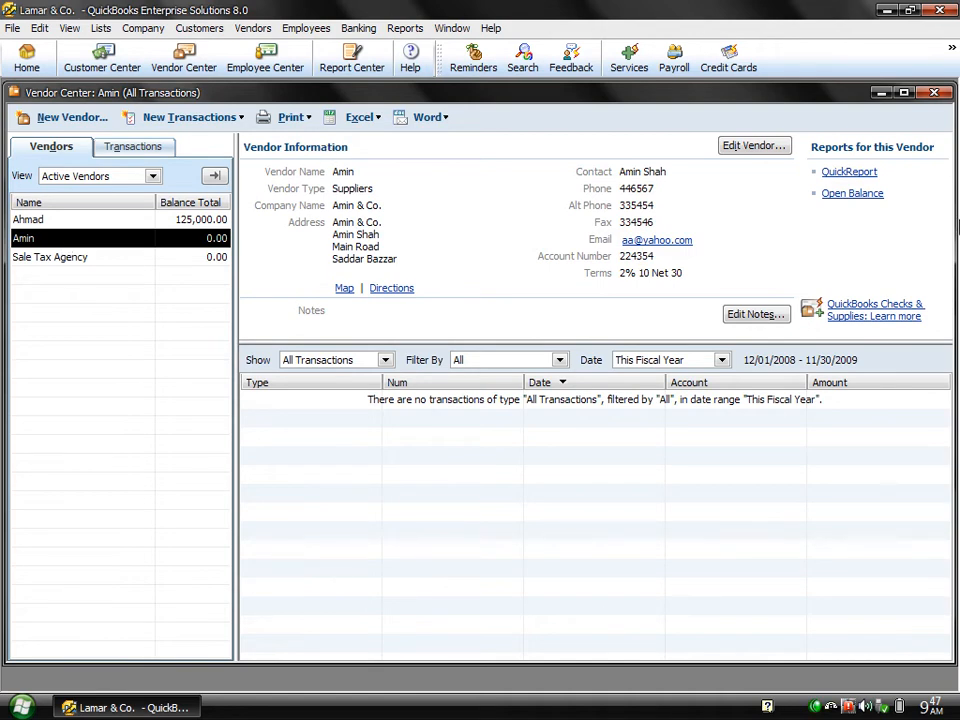
pyautogui.click(929, 100)
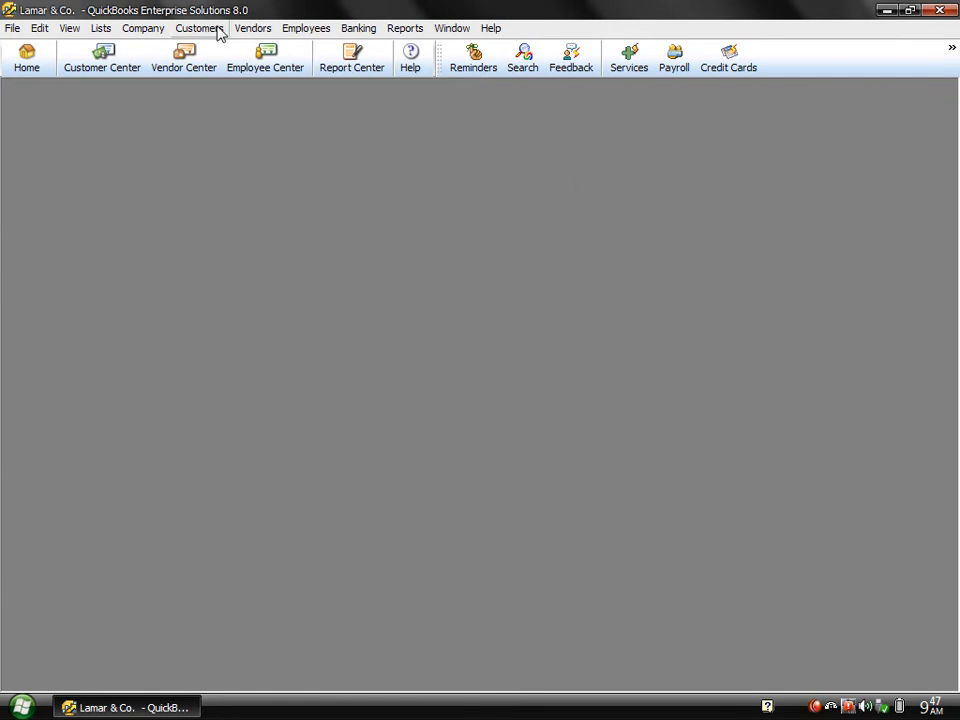
# Step: Start a new purchase order for the vendor of Amin & Co
pyautogui.click(253, 28)
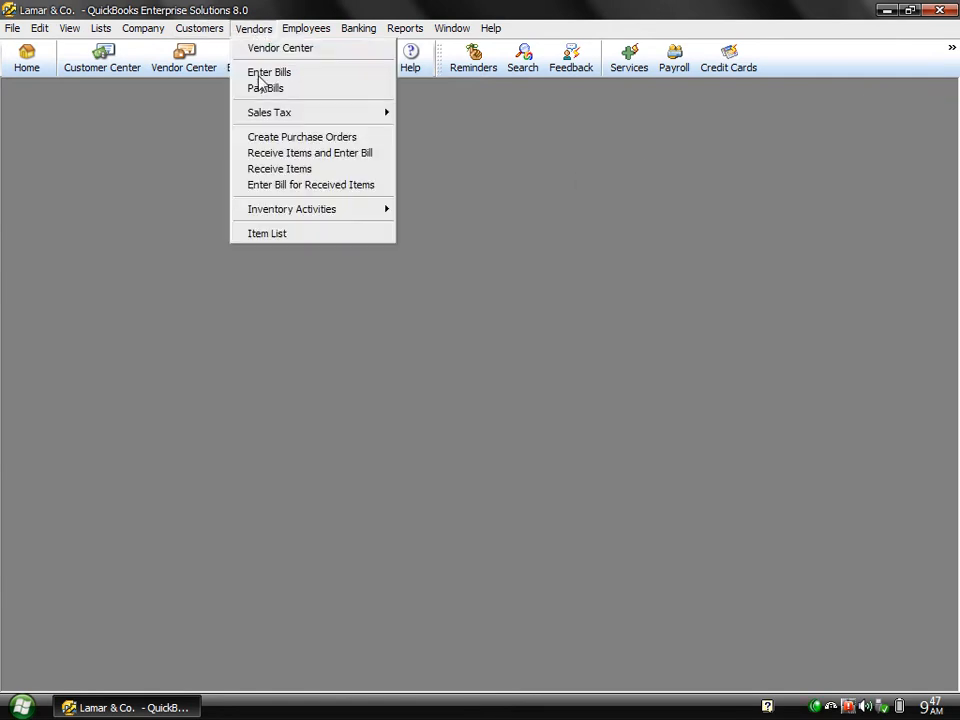
pyautogui.click(292, 140)
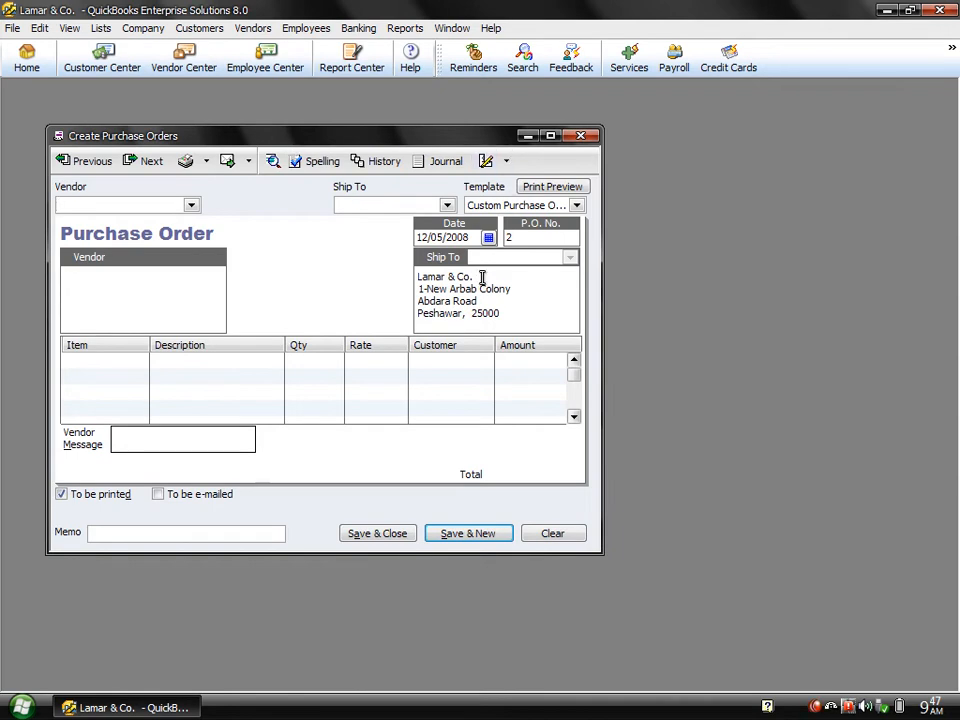
pyautogui.click(196, 209)
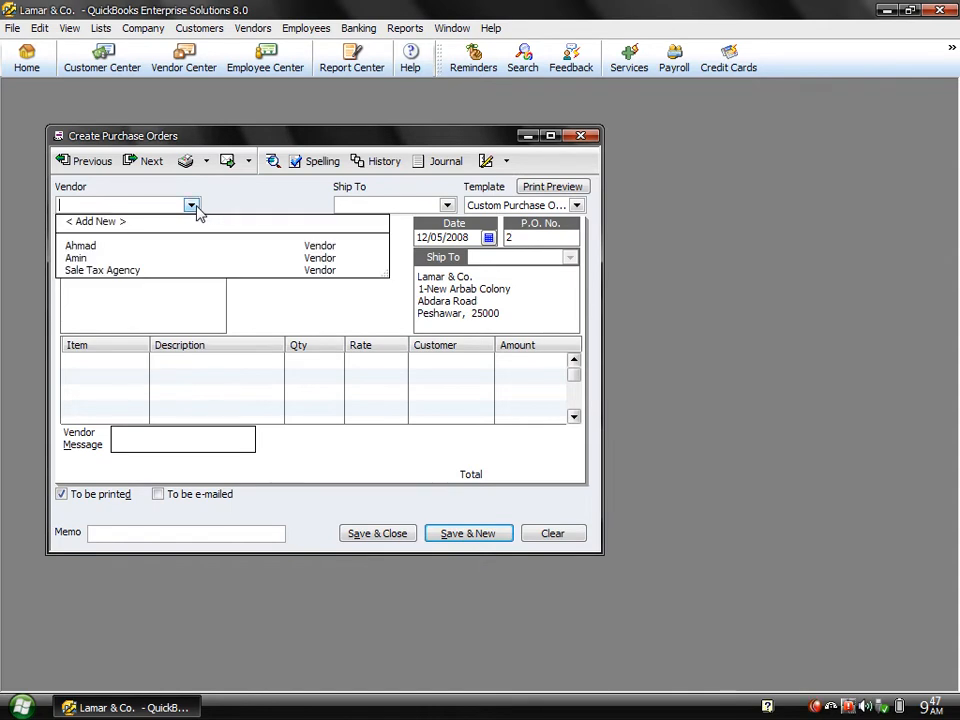
pyautogui.click(126, 258)
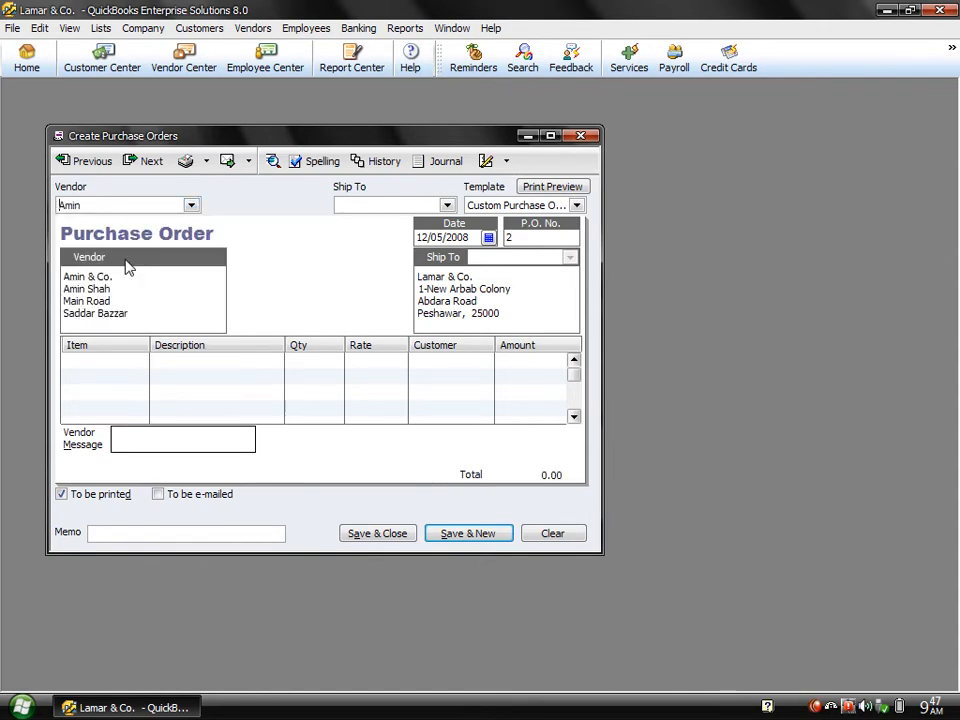
# Step: Add the Keyboard item to the purchase order's first line and the Mouse item to its second line
pyautogui.click(143, 366)
pyautogui.click(141, 362)
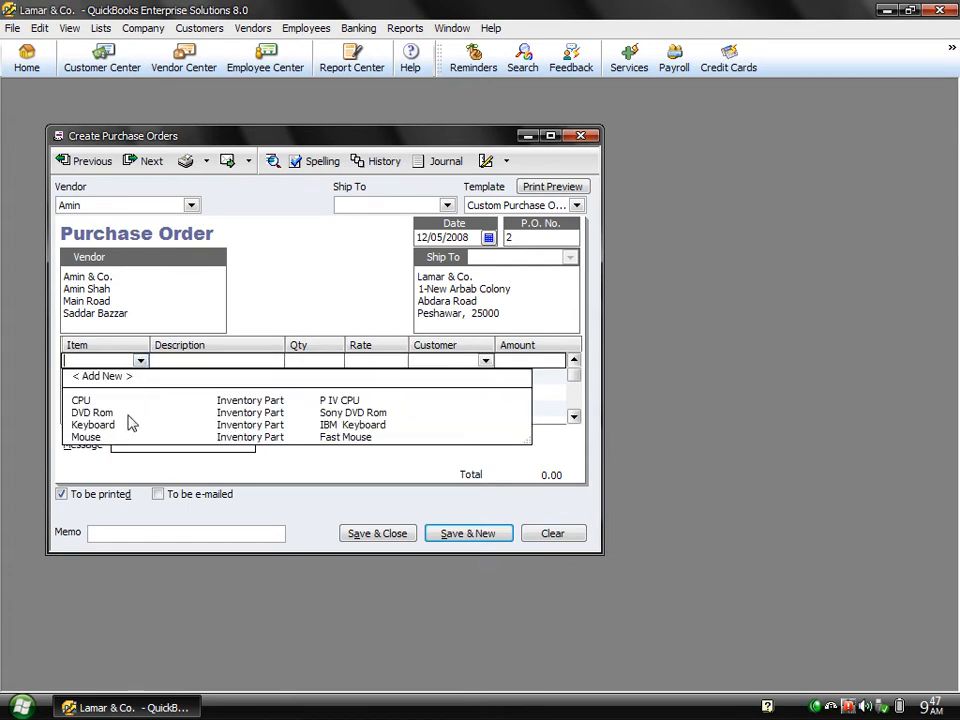
pyautogui.click(93, 424)
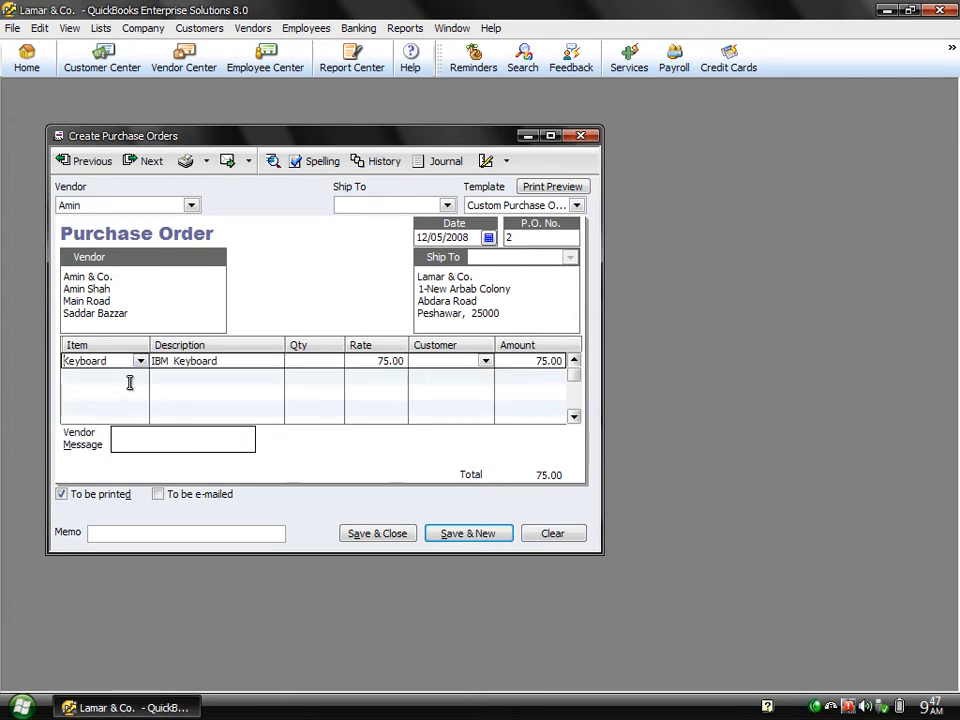
pyautogui.click(141, 377)
pyautogui.click(141, 377)
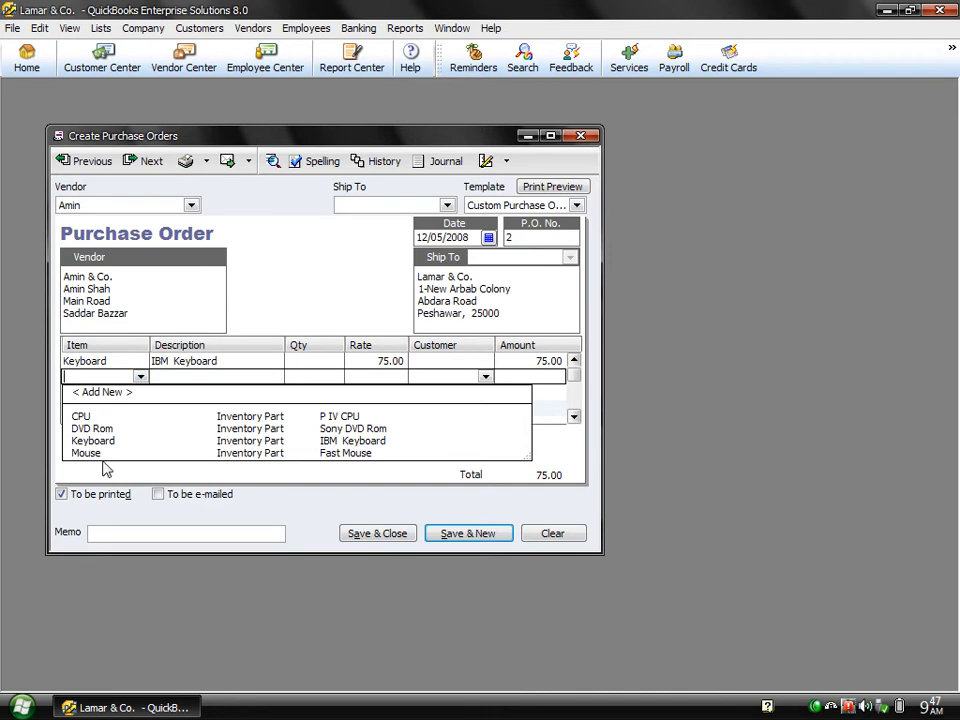
pyautogui.click(88, 453)
# Step: Set the quantities to 15 for the Keyboard line and 10 for the Mouse line
pyautogui.click(310, 360)
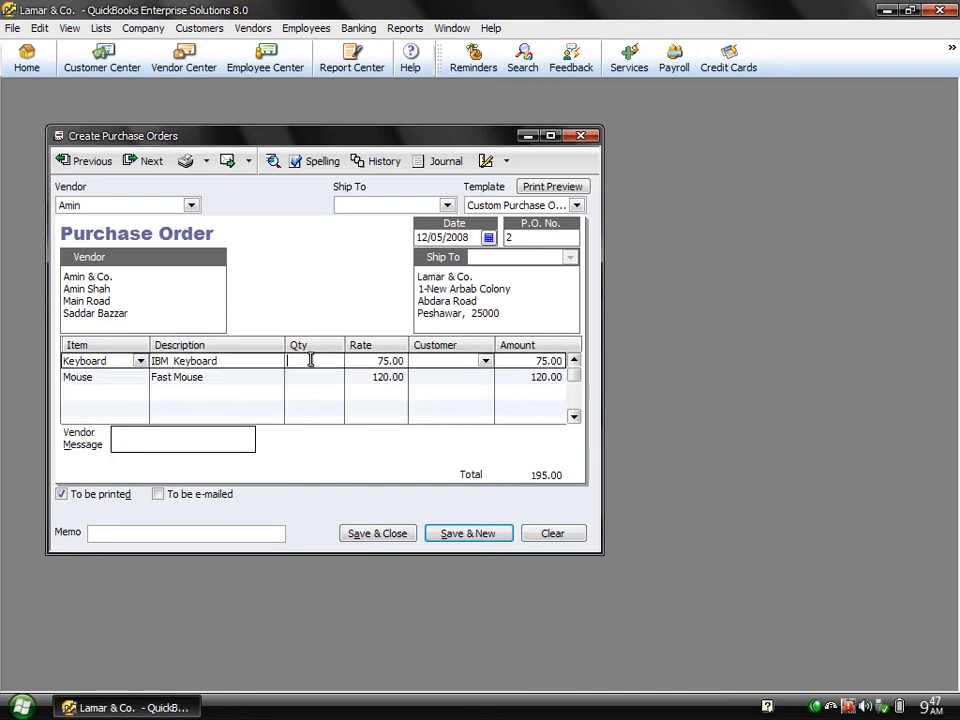
pyautogui.write('15')
pyautogui.press('Down')
pyautogui.write('1')
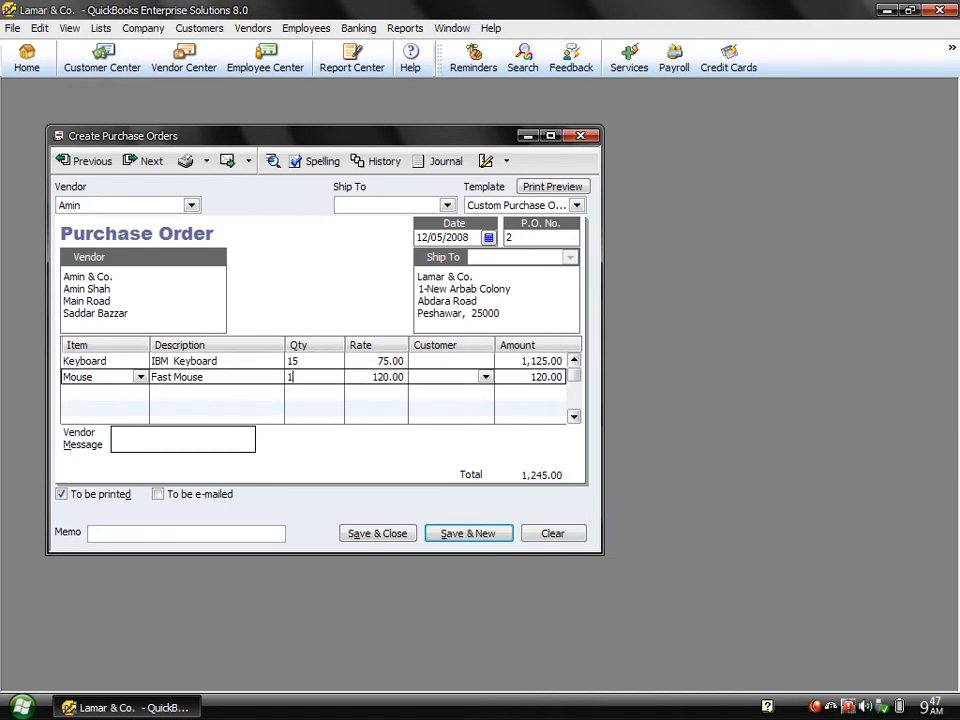
pyautogui.write('0')
pyautogui.click(269, 365)
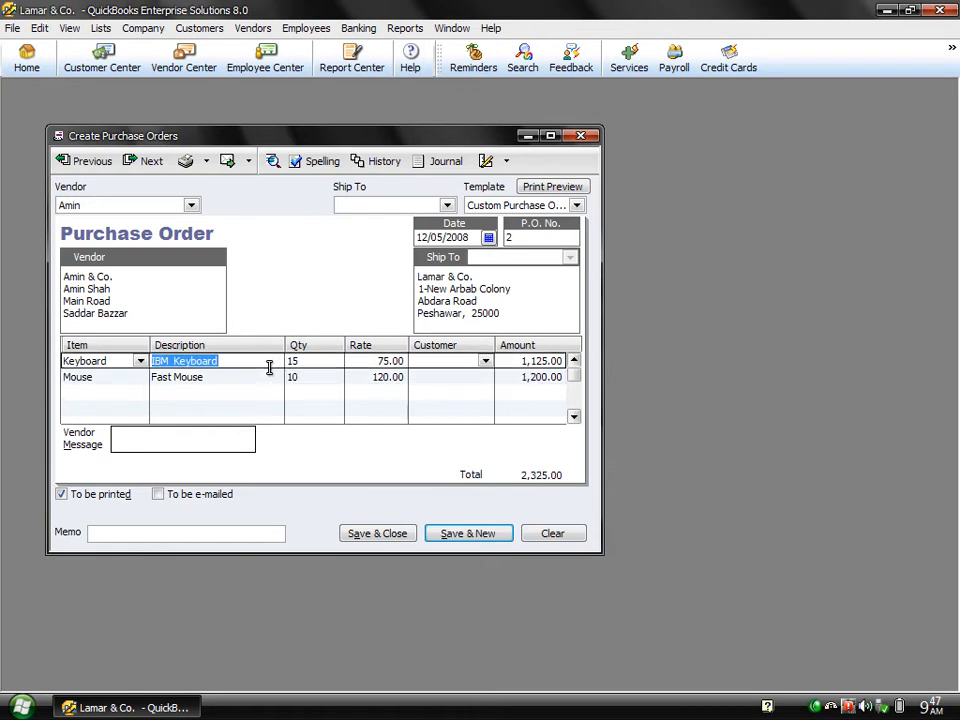
# Step: Examine the purchase order's print preview up close, close the preview, and save and close the order
pyautogui.click(207, 166)
pyautogui.click(209, 185)
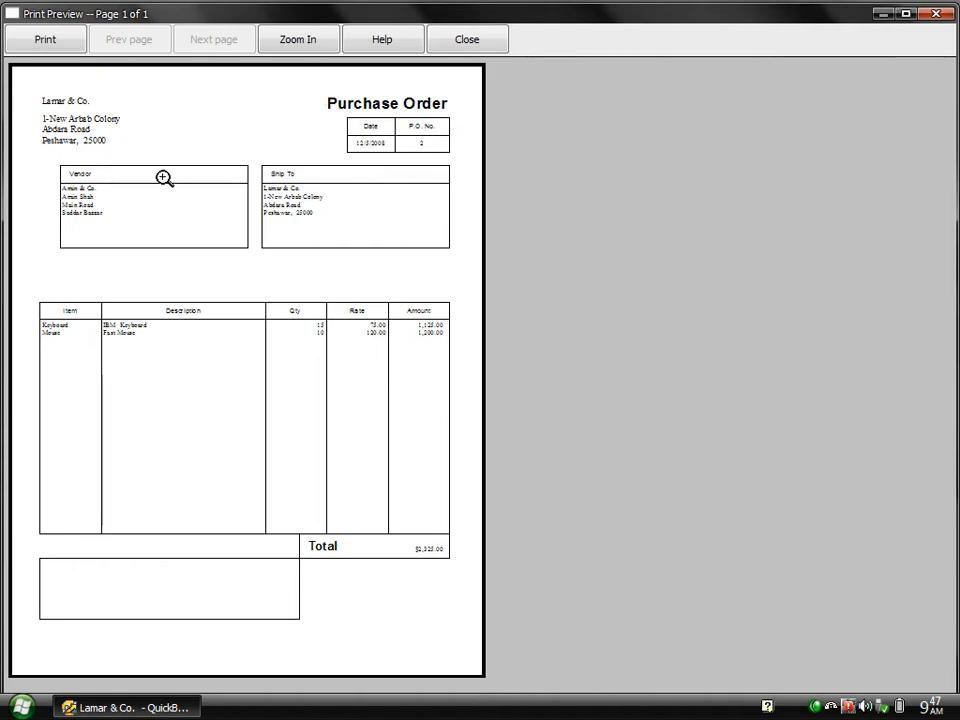
pyautogui.click(163, 177)
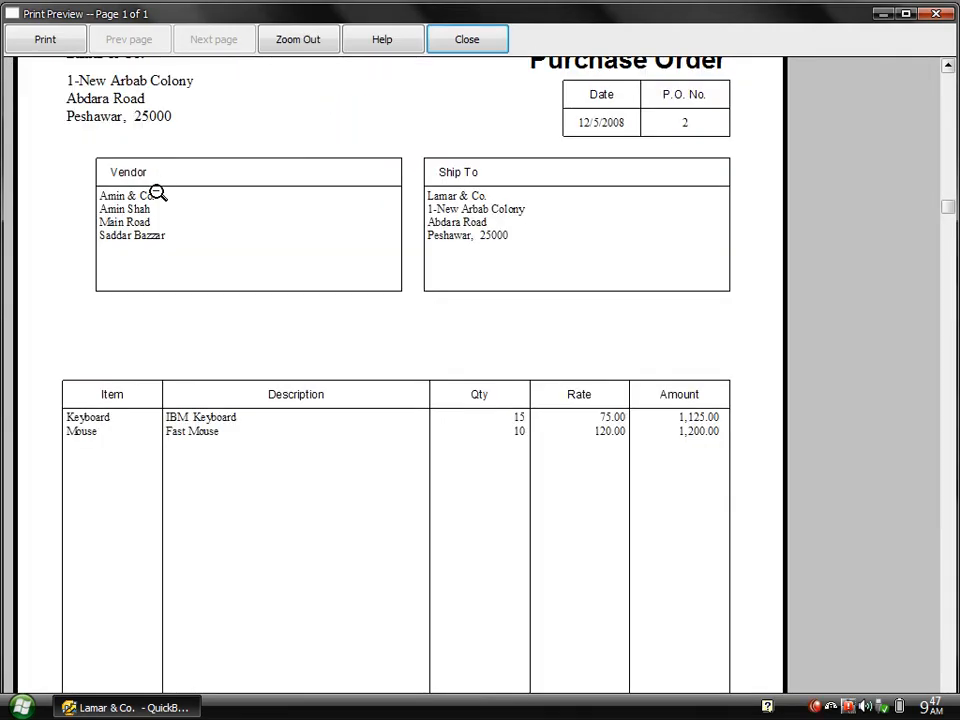
pyautogui.click(226, 430)
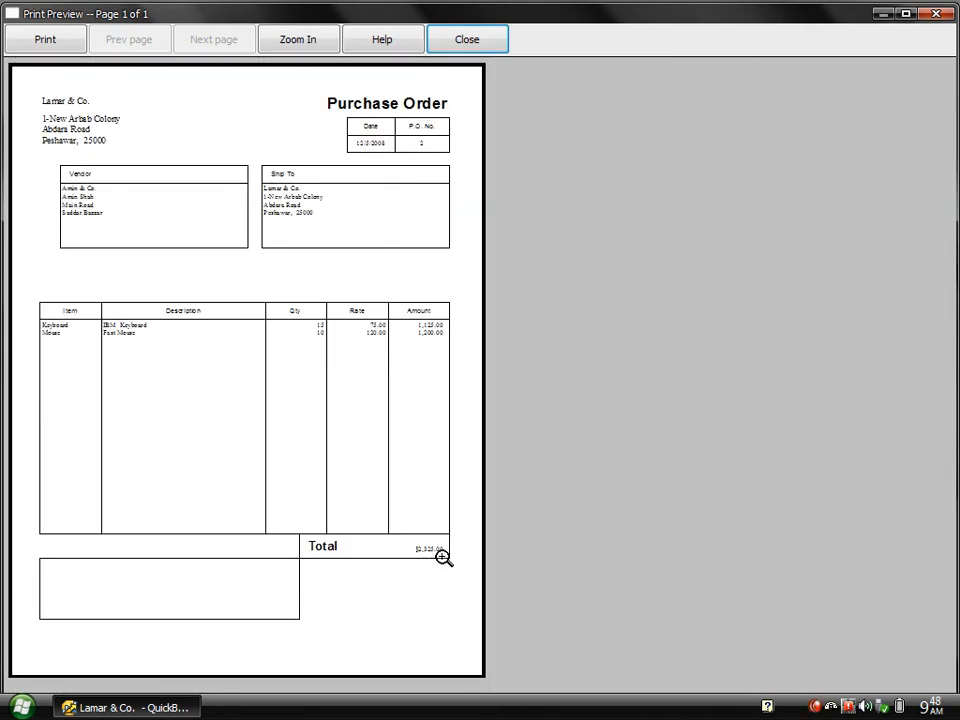
pyautogui.click(479, 44)
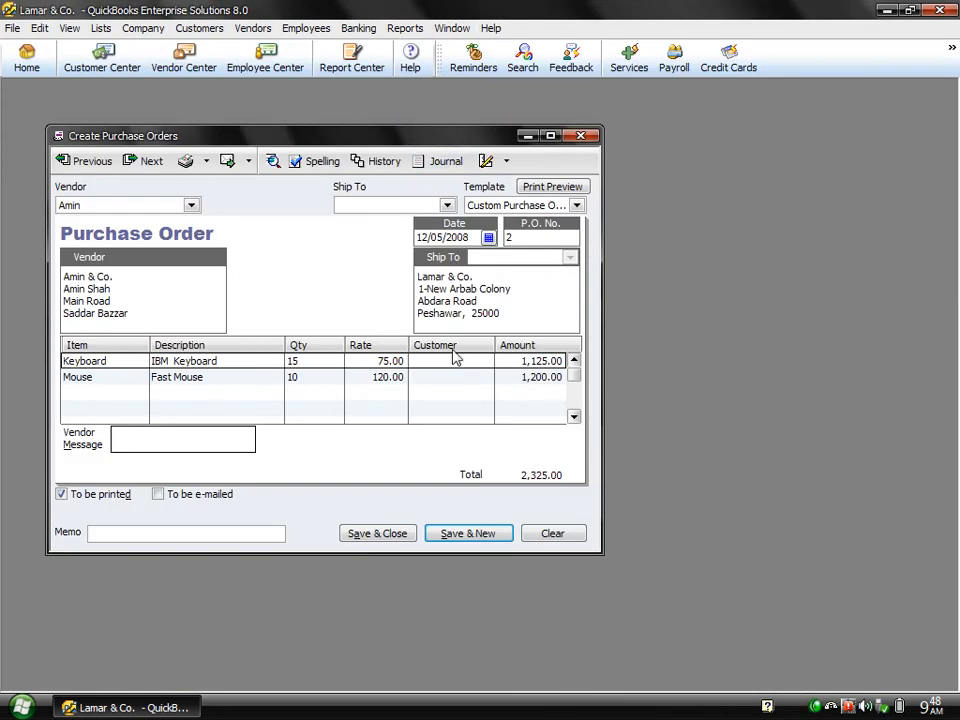
pyautogui.click(381, 535)
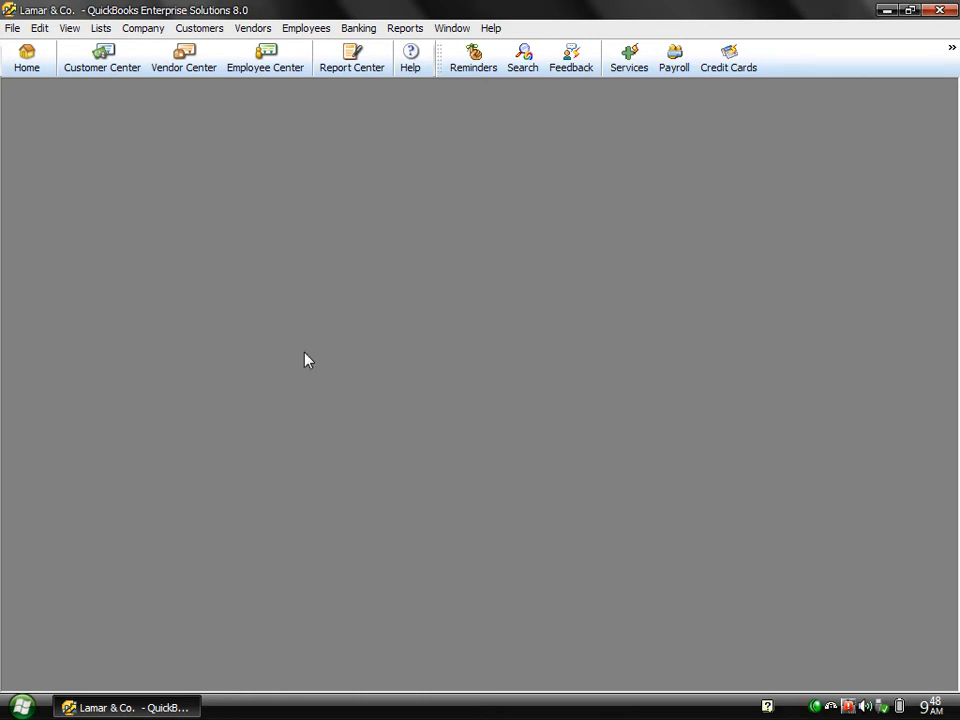
# Step: Check the transactions recorded for the vendor of Amin & Co. in the Vendor Center, and close it
pyautogui.click(180, 62)
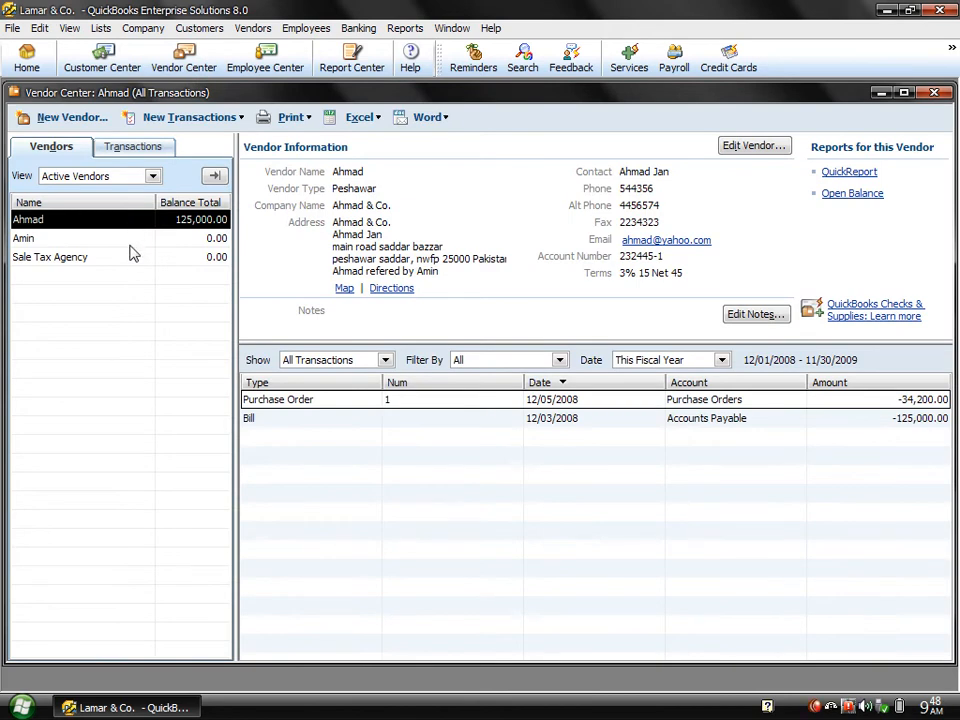
pyautogui.click(130, 247)
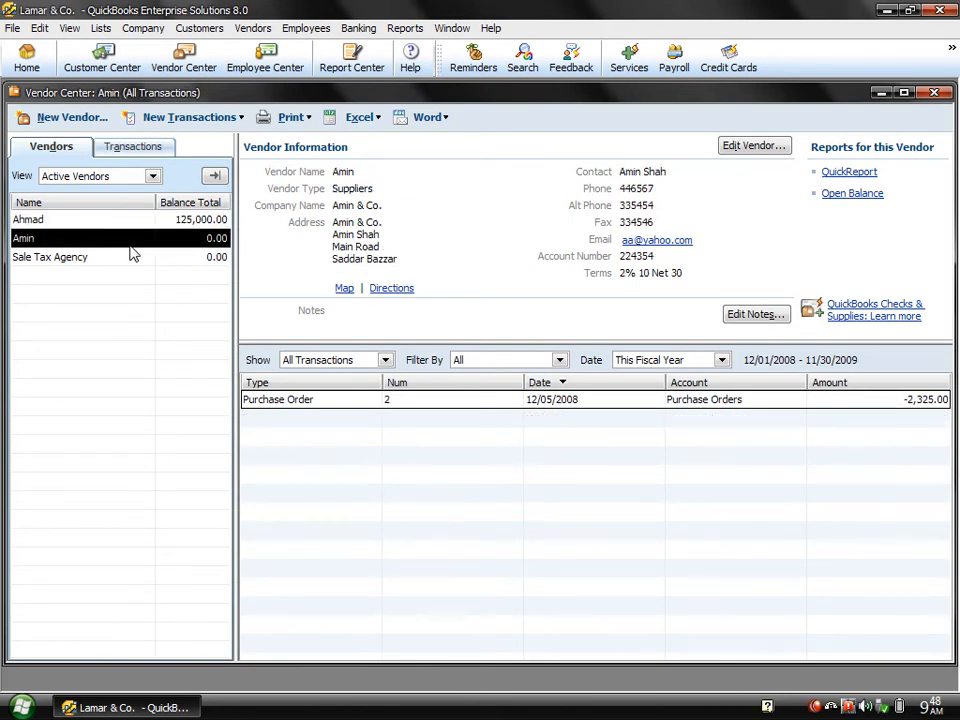
pyautogui.click(472, 400)
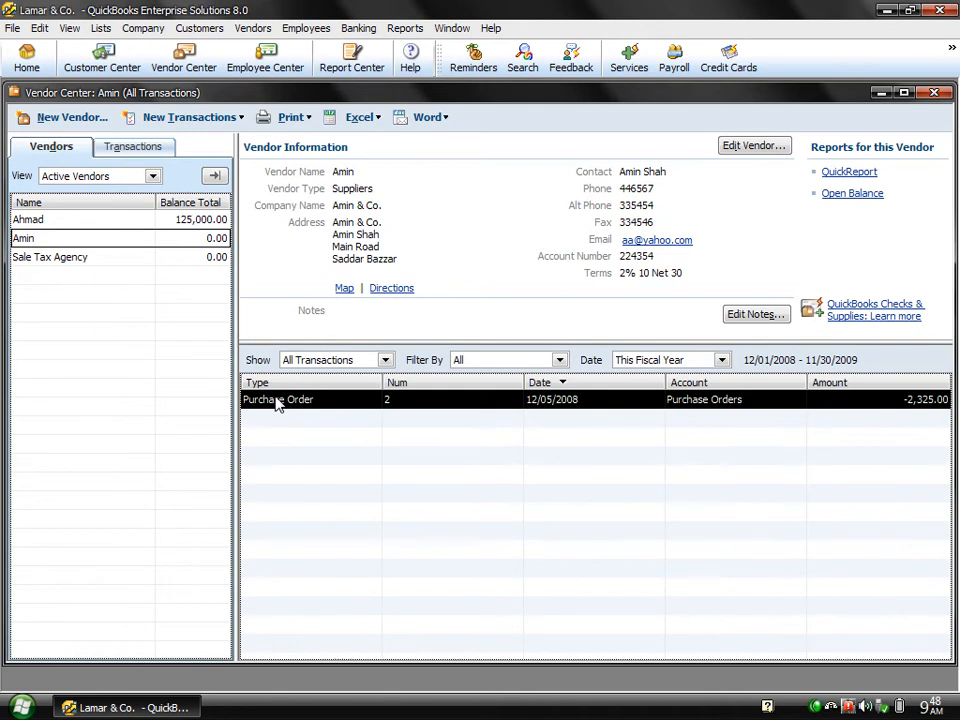
pyautogui.click(934, 93)
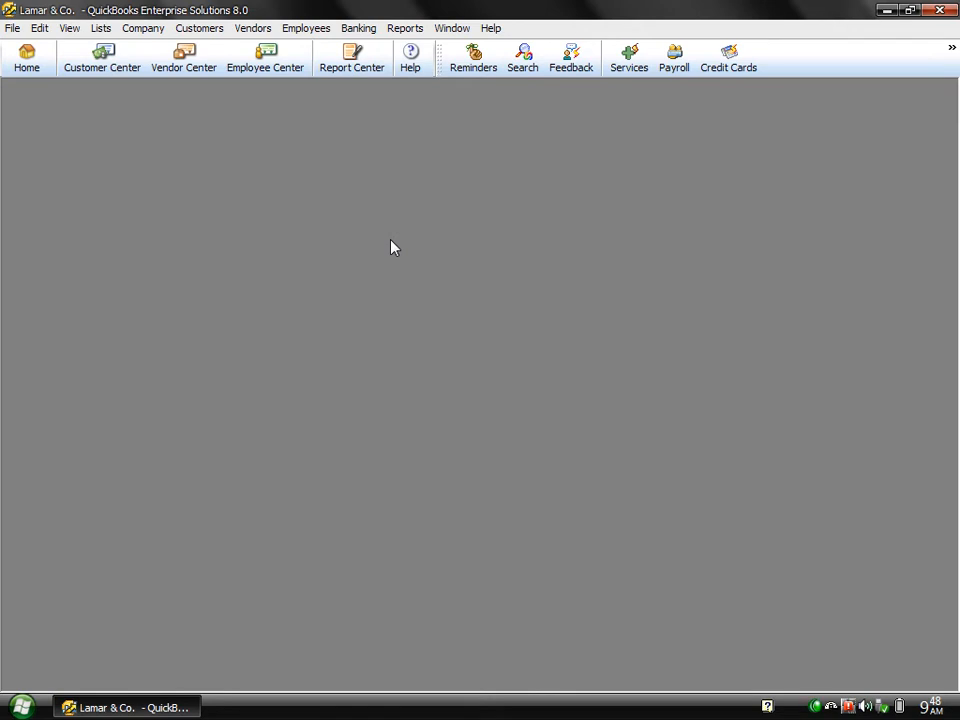
# Step: Start a bill with received items for the vendor of Ahmad & Co., receiving against the open purchase order dated 12/05/2008
pyautogui.click(256, 31)
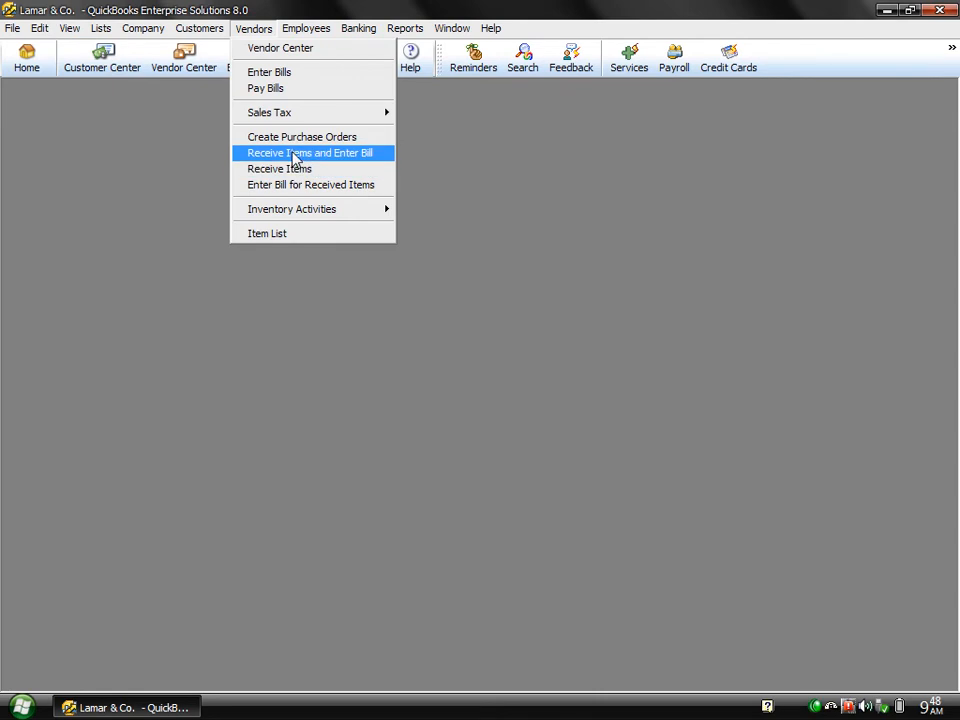
pyautogui.click(380, 163)
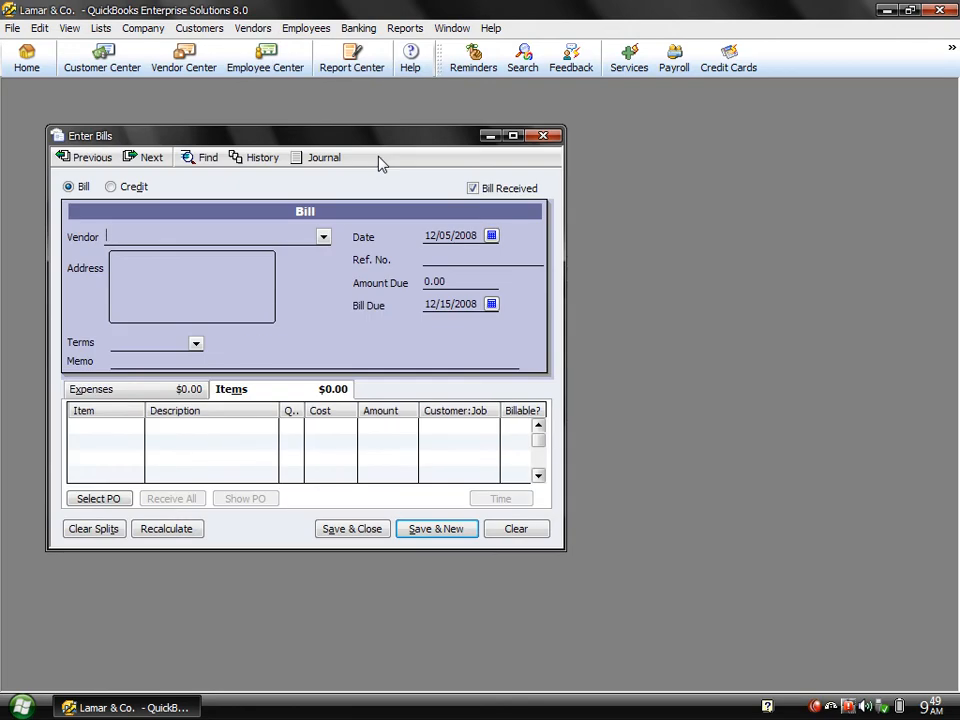
pyautogui.click(323, 237)
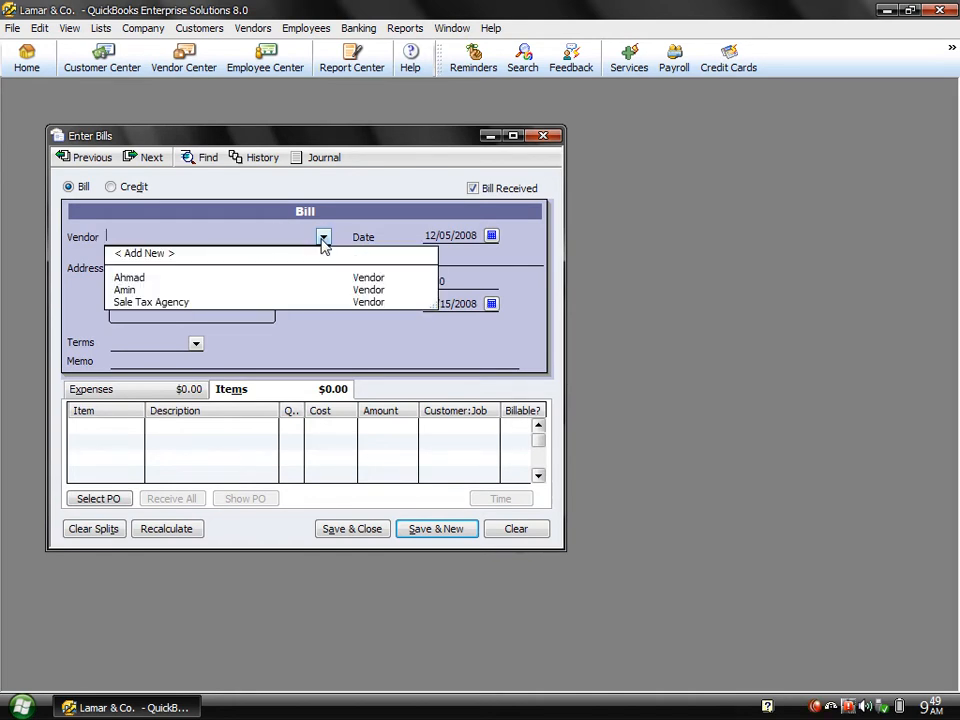
pyautogui.click(128, 279)
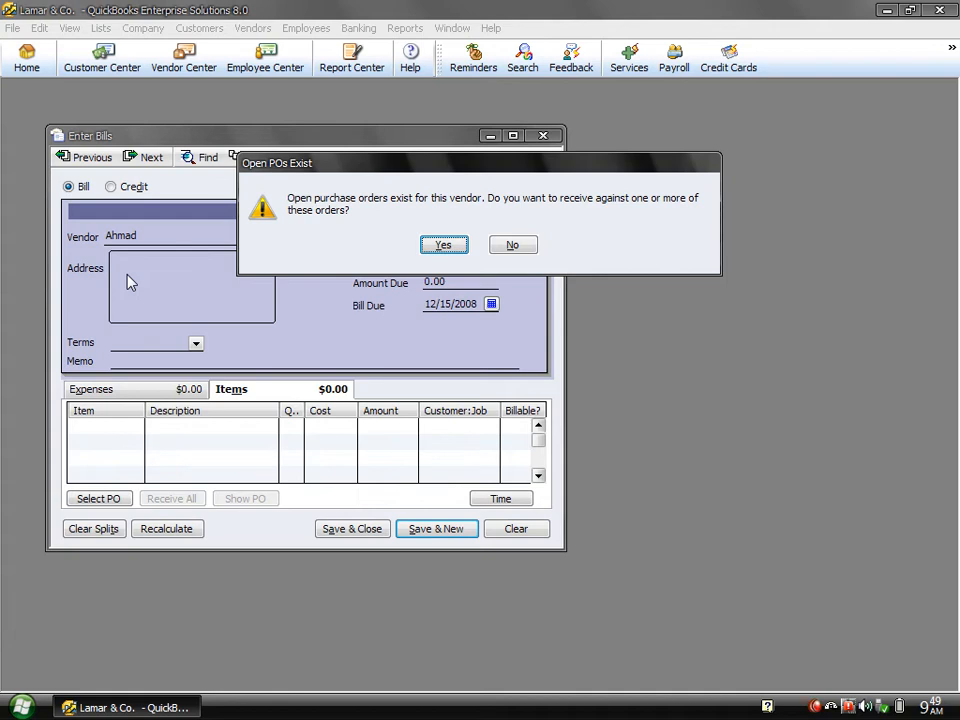
pyautogui.click(442, 245)
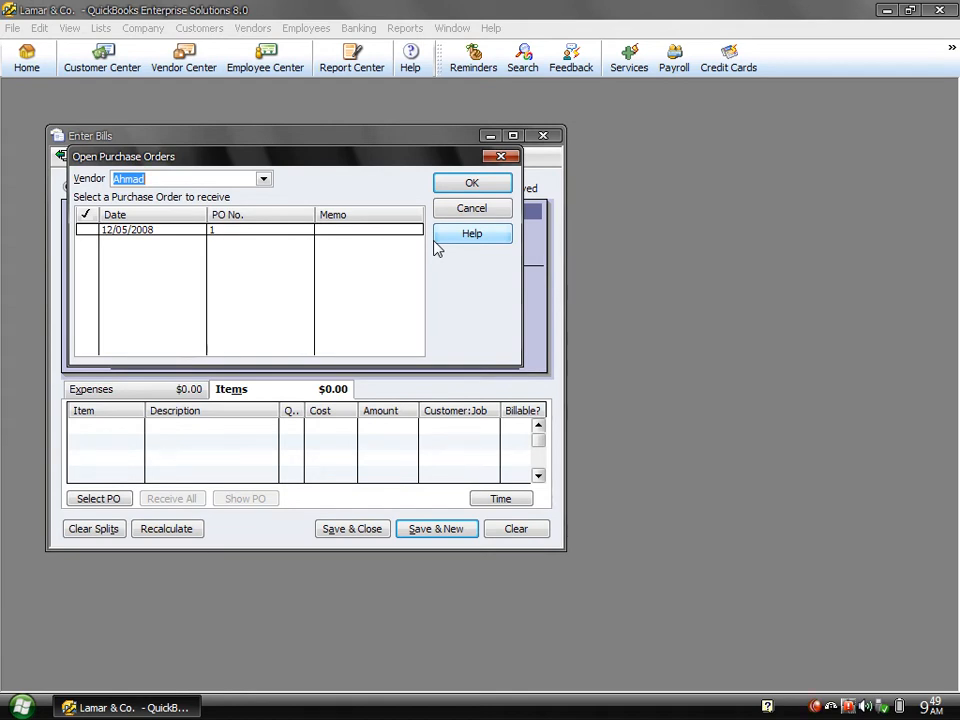
pyautogui.click(85, 230)
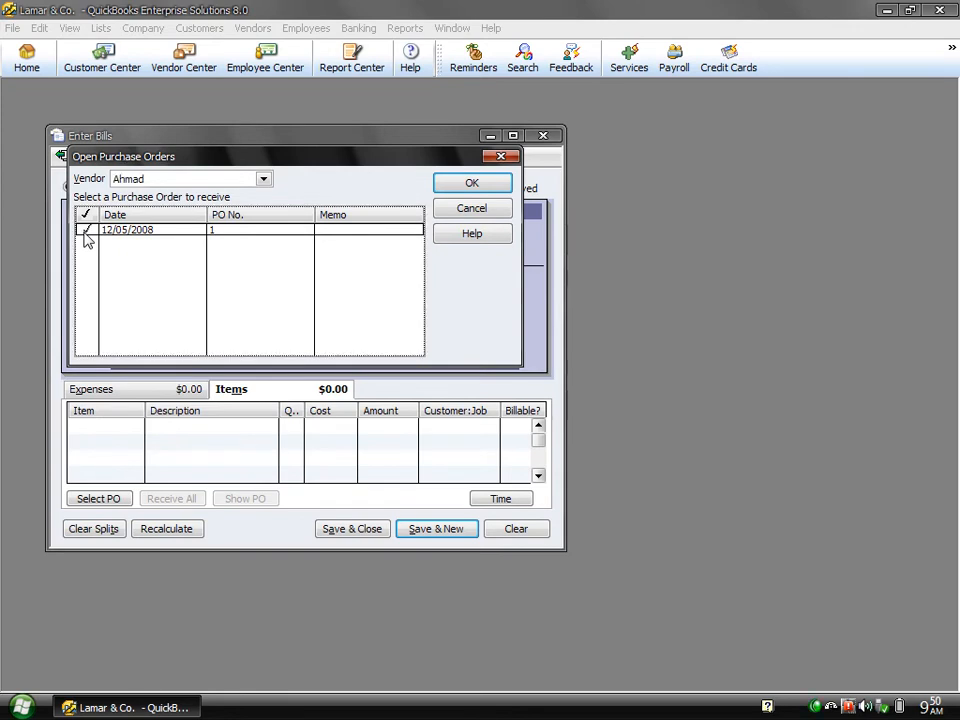
pyautogui.click(474, 184)
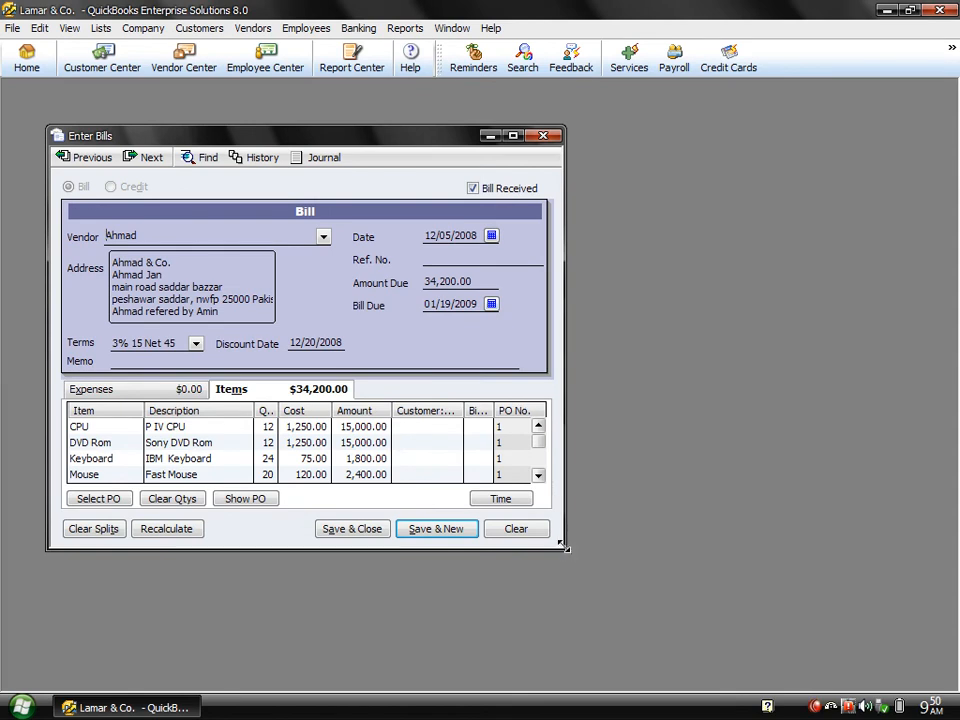
# Step: Enlarge the bill window and set the received quantities to 10 for the Mouse line and 6 for the Keyboard line
pyautogui.moveTo(567, 552); pyautogui.dragTo(698, 658)
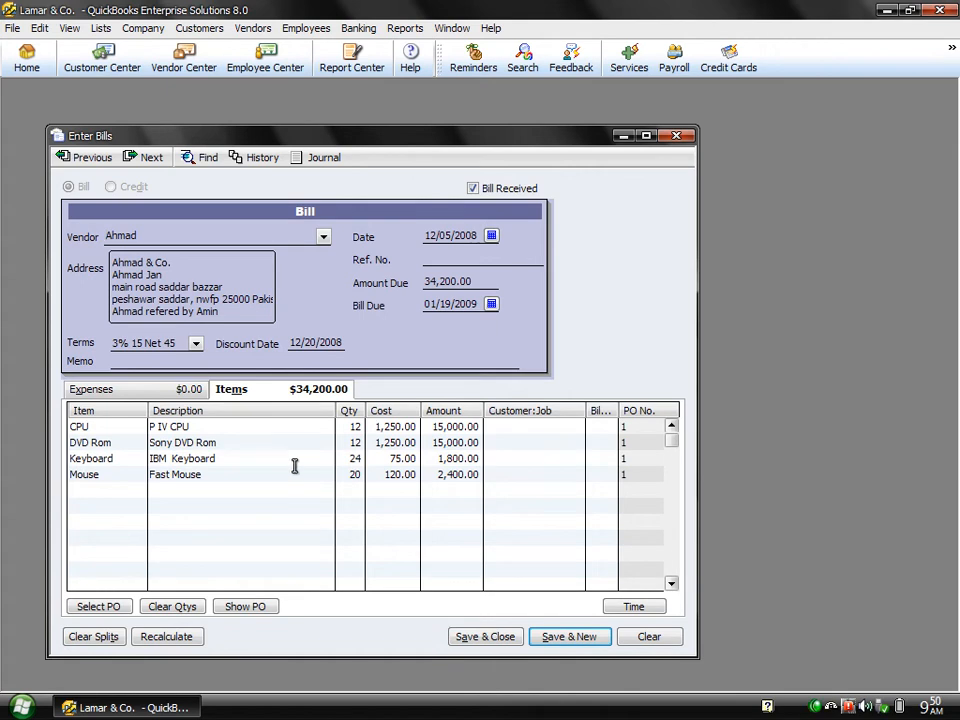
pyautogui.click(358, 476)
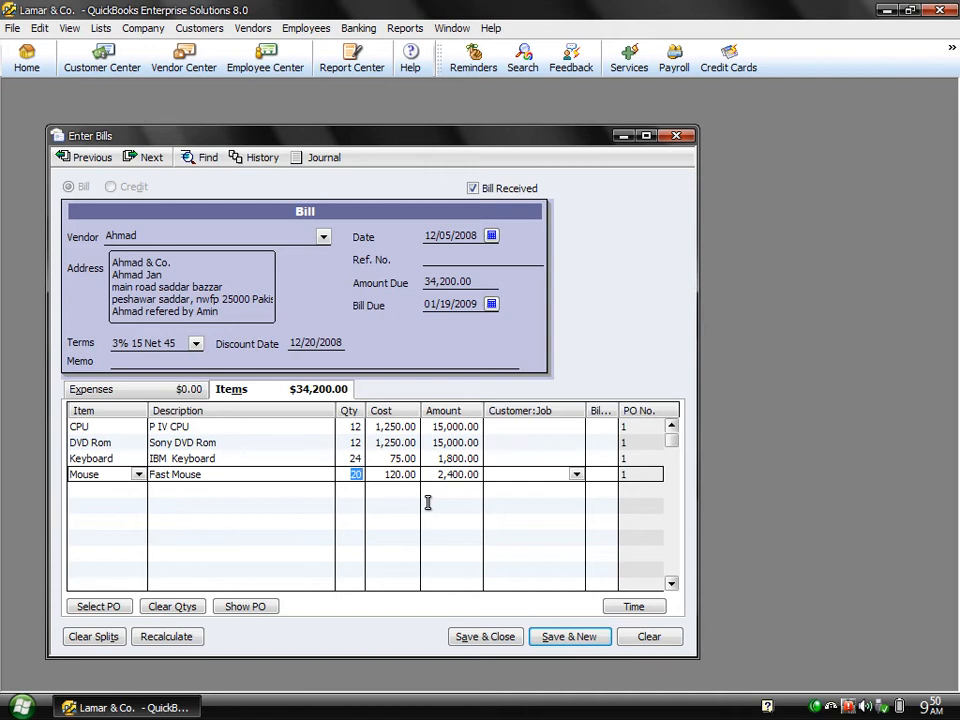
pyautogui.write('10')
pyautogui.click(350, 459)
pyautogui.write('6')
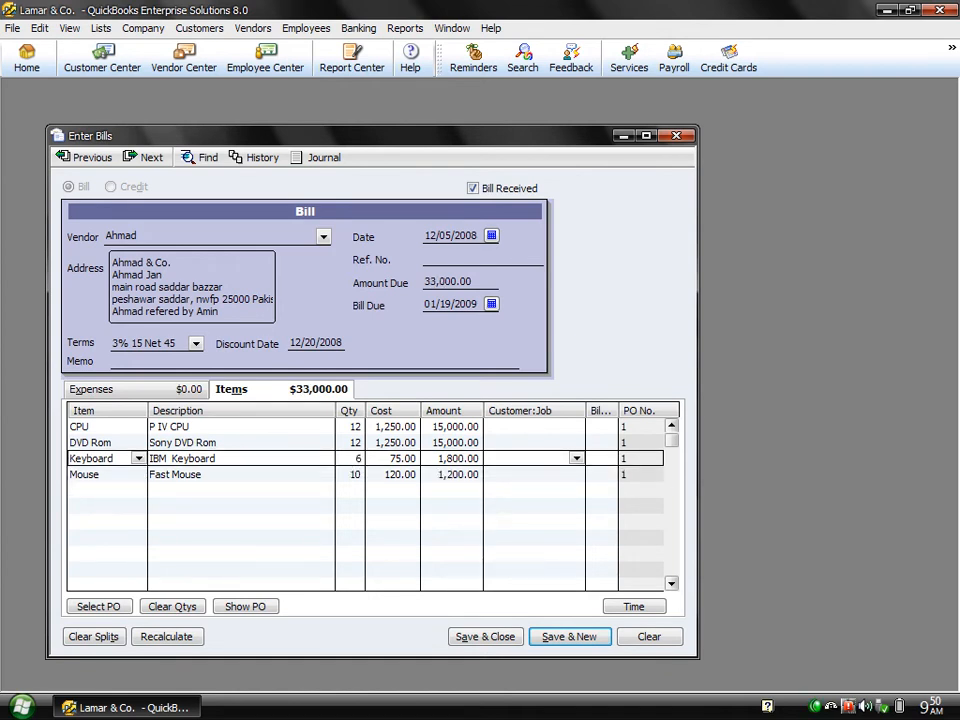
# Step: Enter 1223 as the bill's reference number, and save and close the bill
pyautogui.click(466, 263)
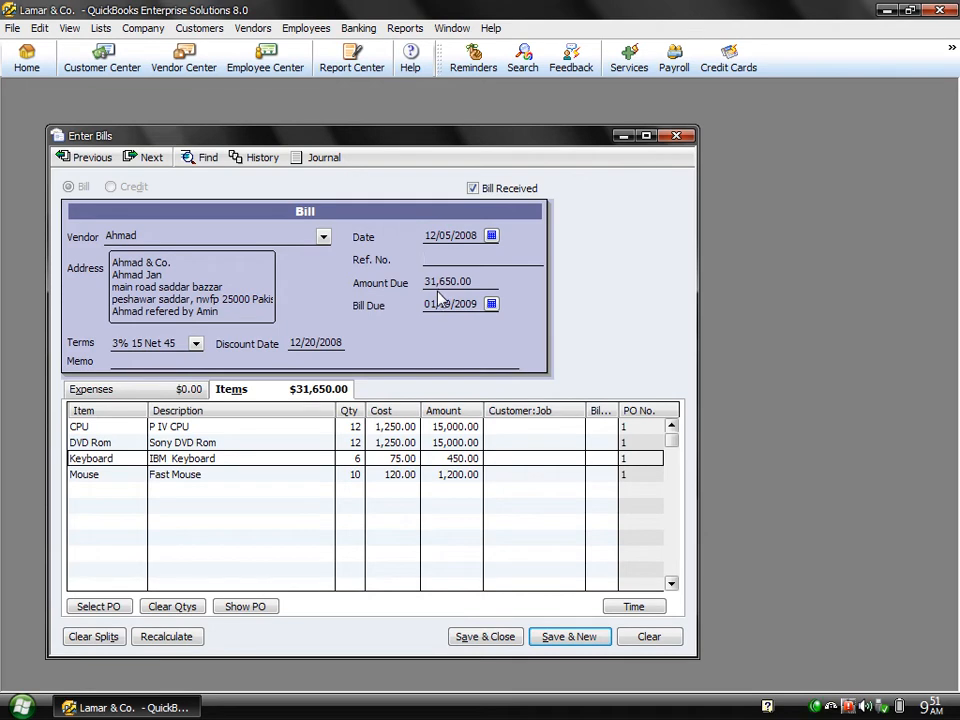
pyautogui.write('1223')
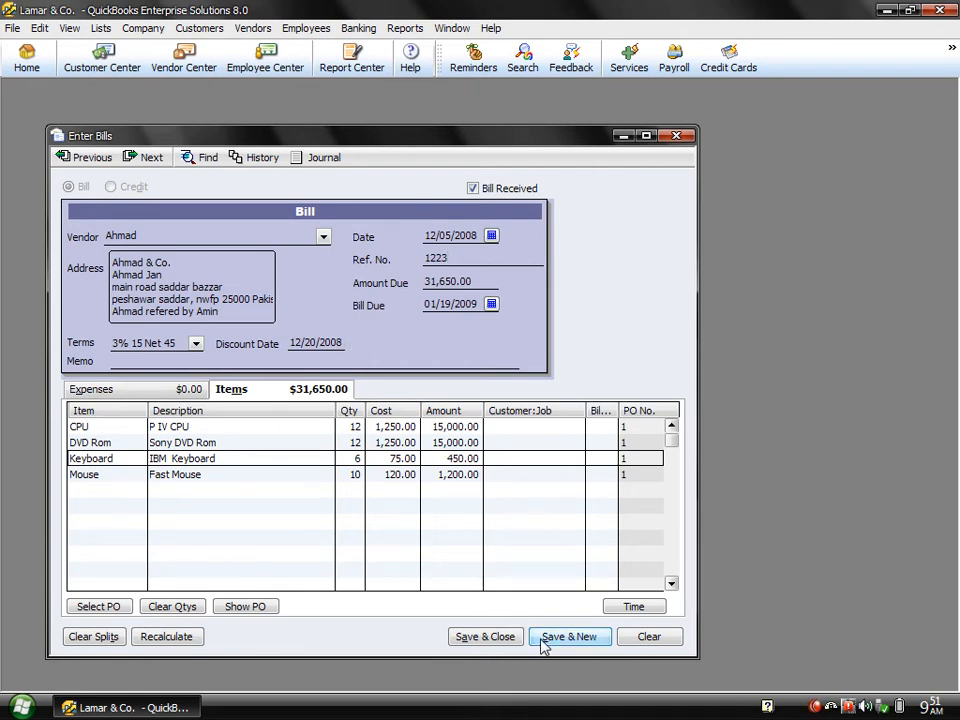
pyautogui.click(485, 640)
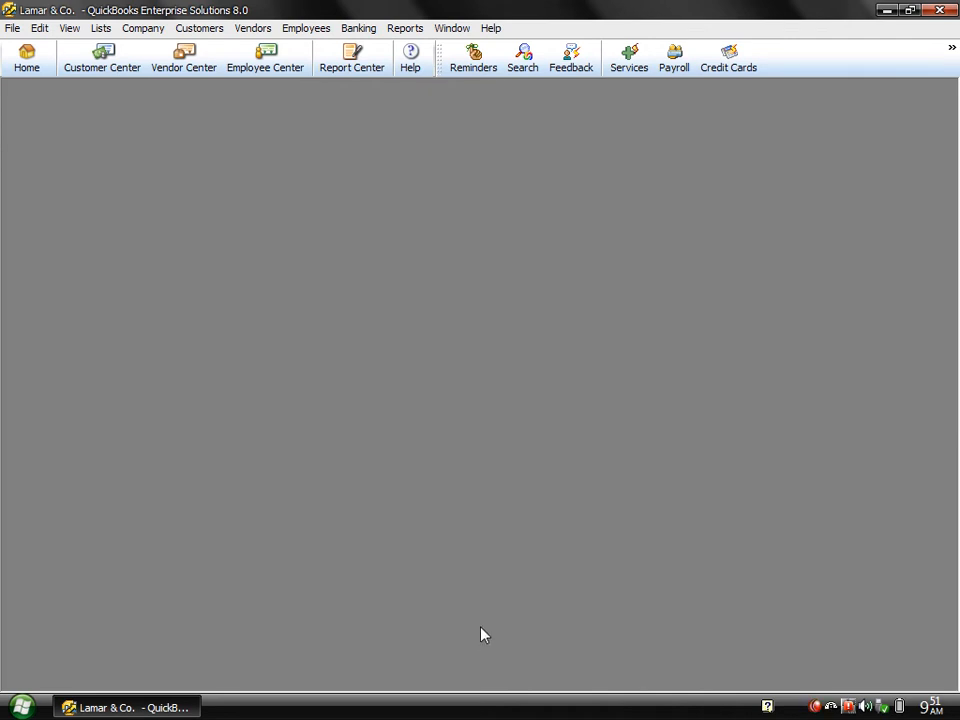
# Step: Check the new bill 1223 among the Ahmad & Co. vendor's transactions in the Vendor Center
pyautogui.click(181, 63)
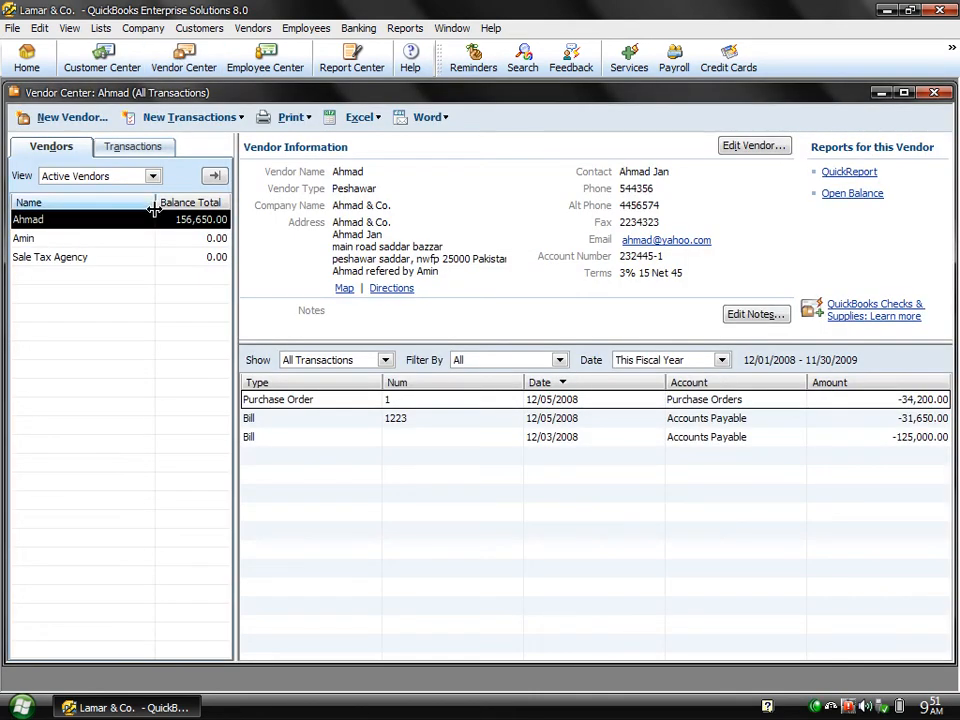
pyautogui.click(395, 426)
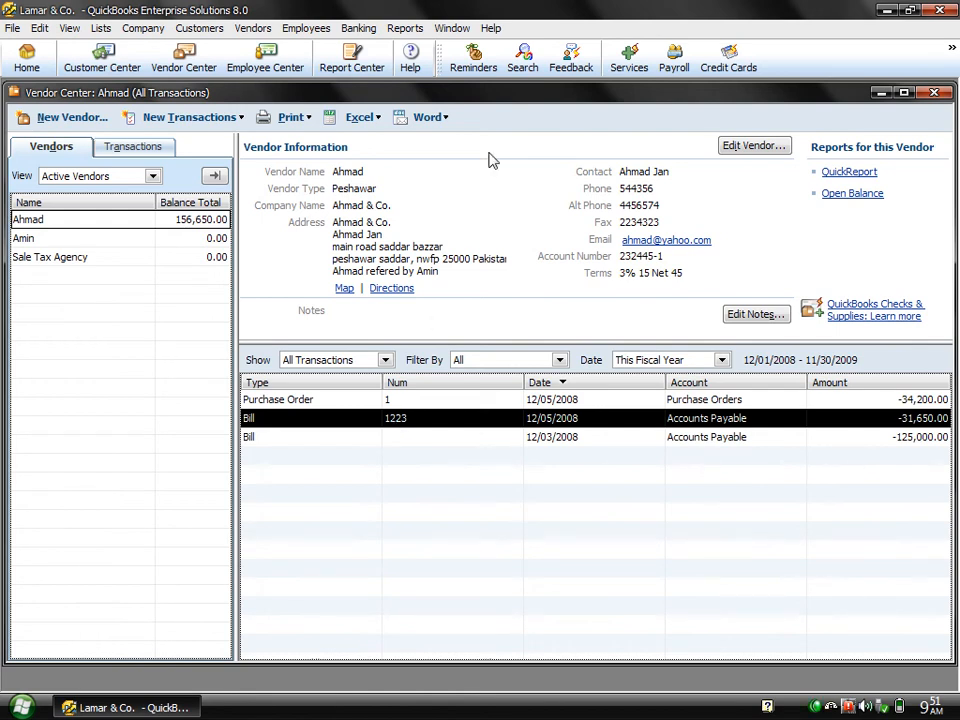
# Step: Open the Trial Balance report and set its date range to All
pyautogui.click(402, 33)
pyautogui.moveTo(452, 233)
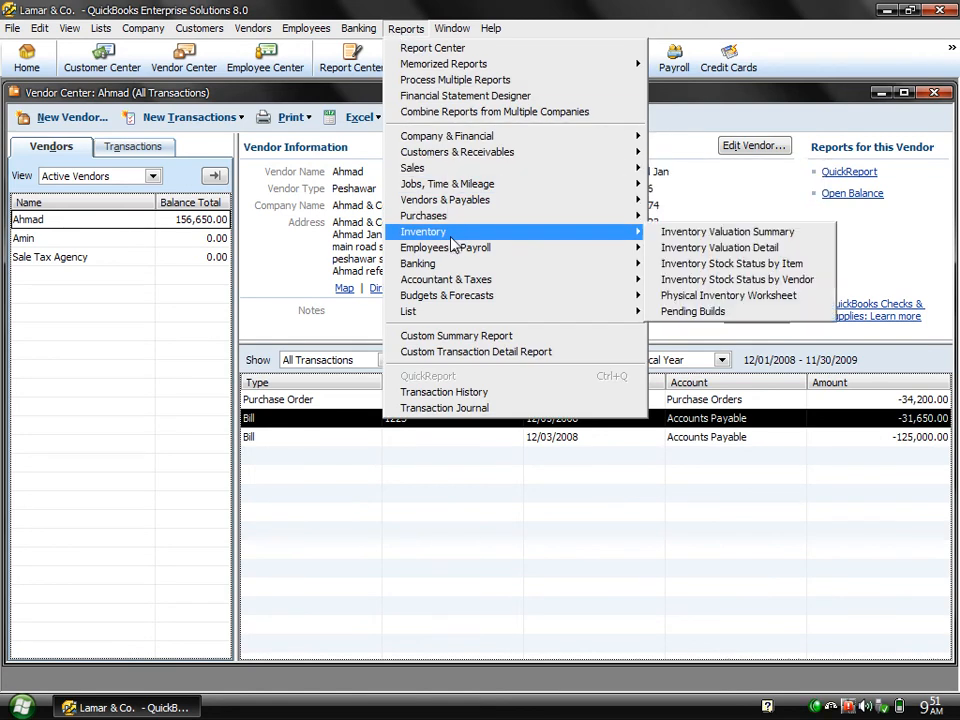
pyautogui.moveTo(498, 283)
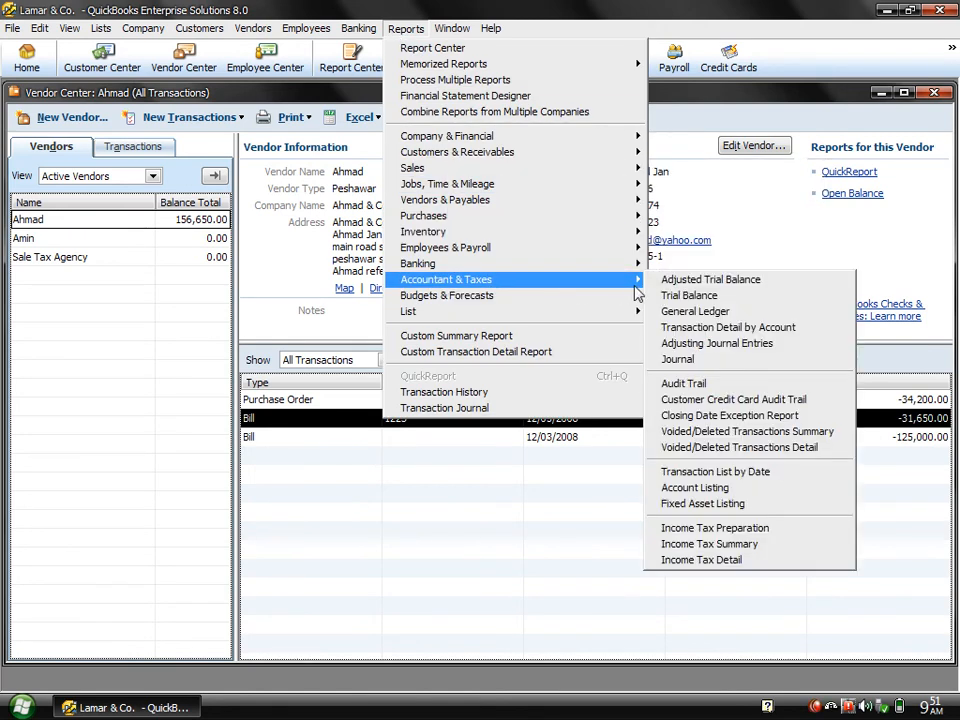
pyautogui.click(673, 297)
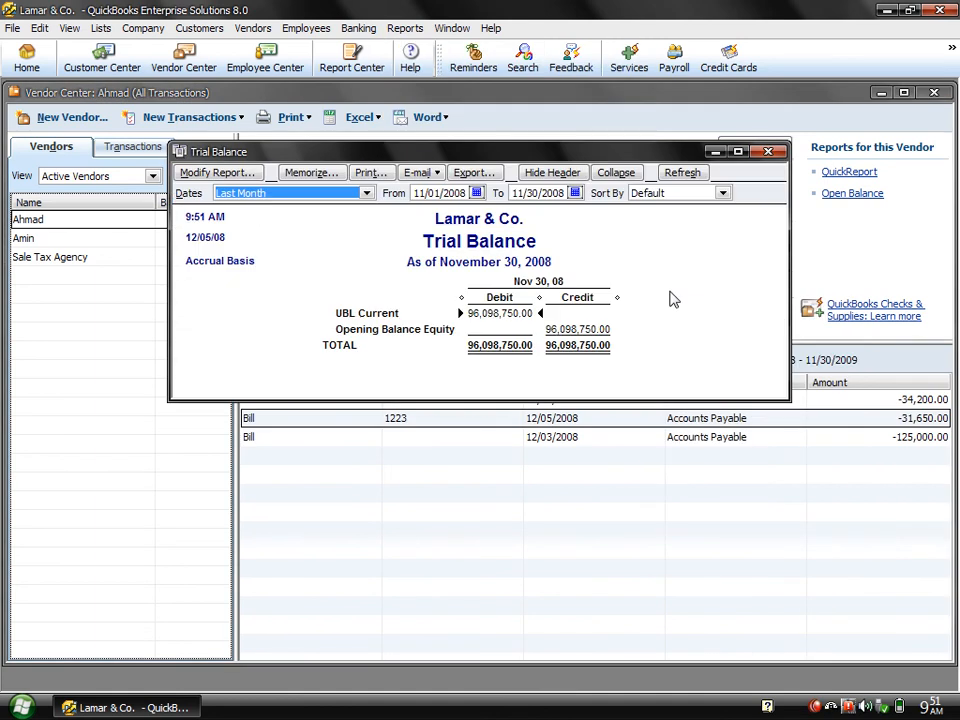
pyautogui.press('a')
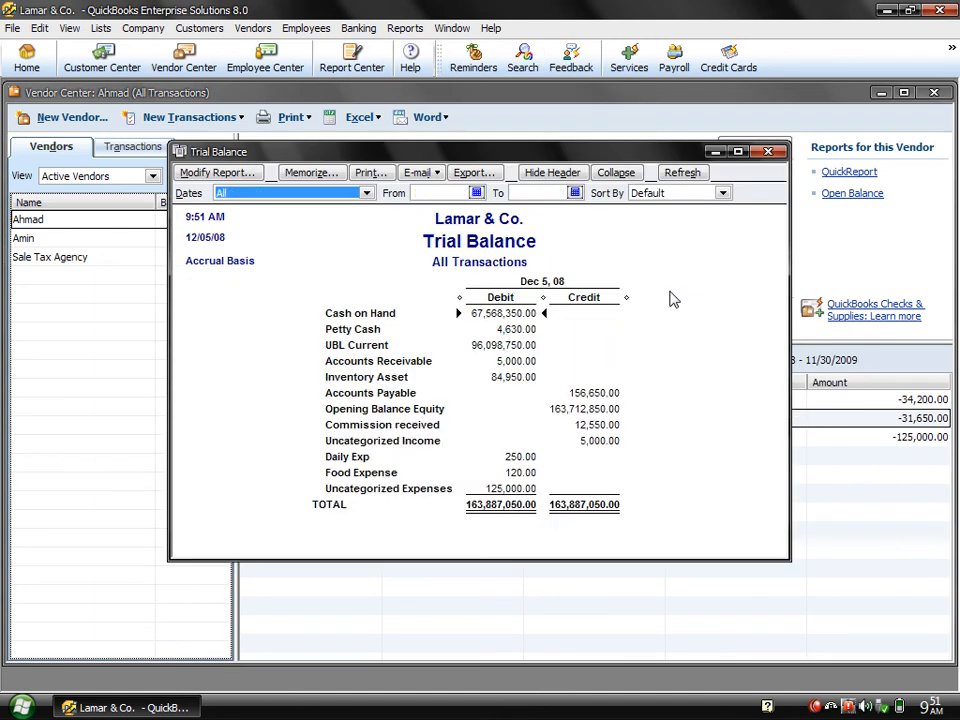
# Step: Examine the transactions behind the Inventory Asset balance, particularly the CPU and DVD Rom bill lines, and close the detail report
pyautogui.click(513, 380)
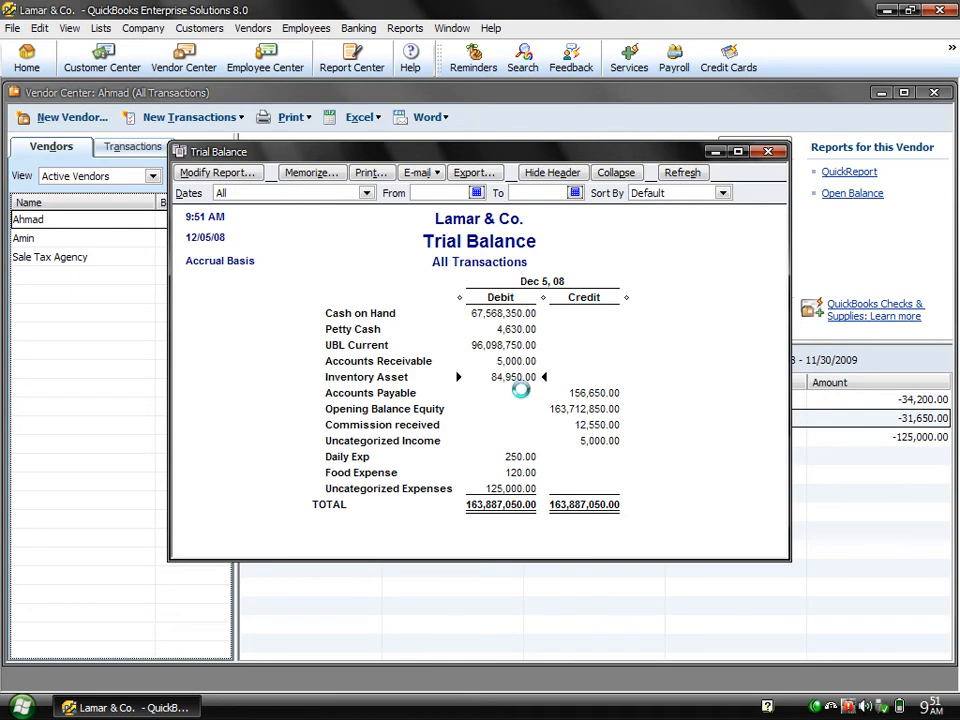
pyautogui.doubleClick(513, 380)
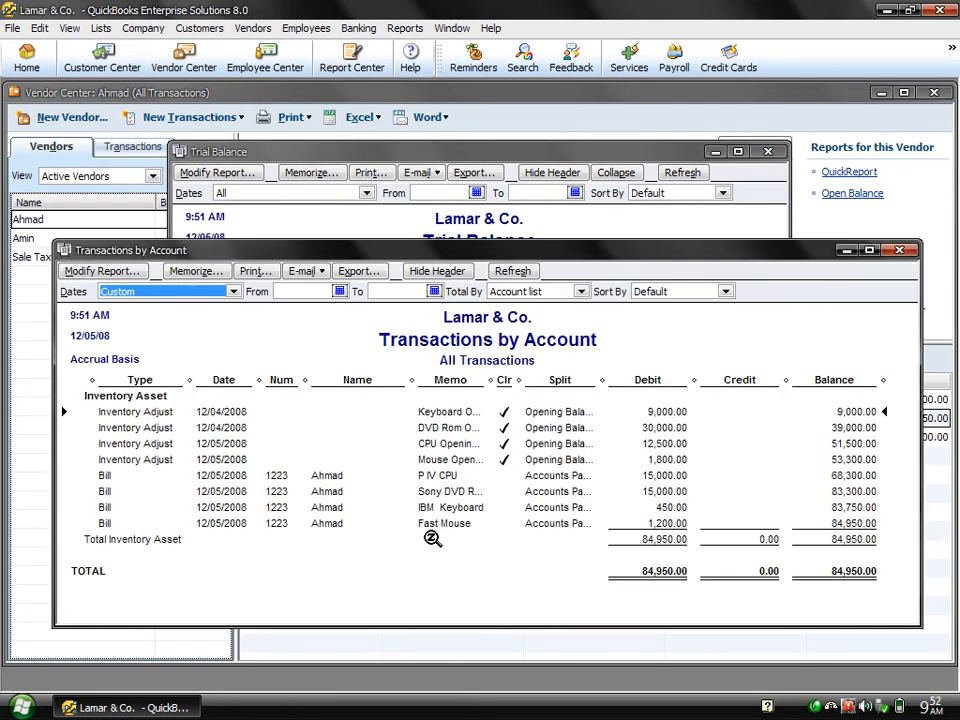
pyautogui.click(436, 475)
pyautogui.click(437, 491)
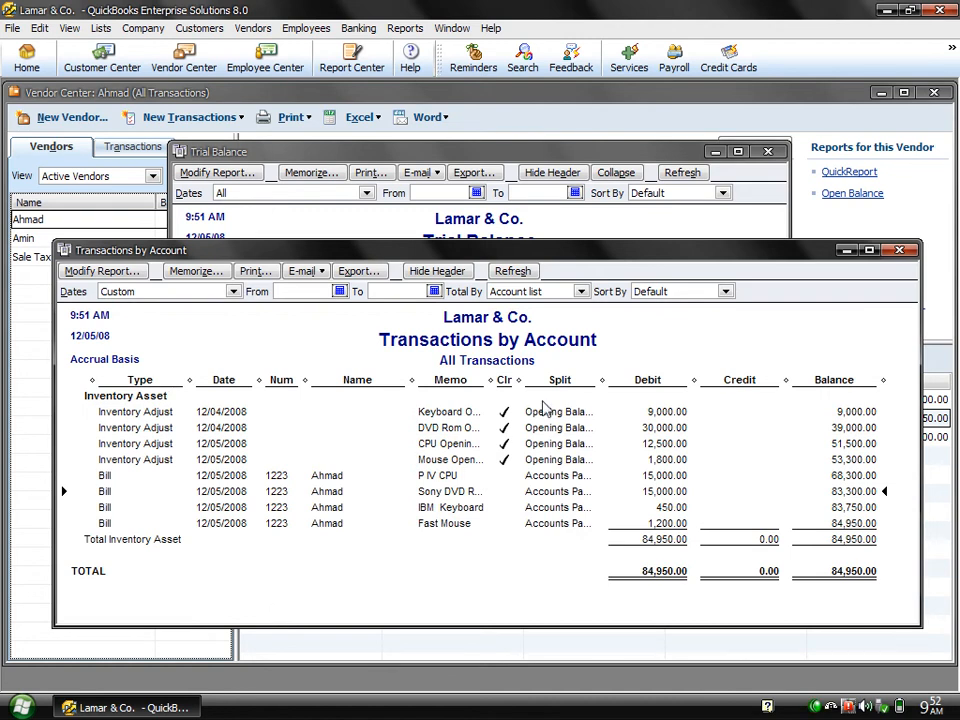
pyautogui.click(899, 250)
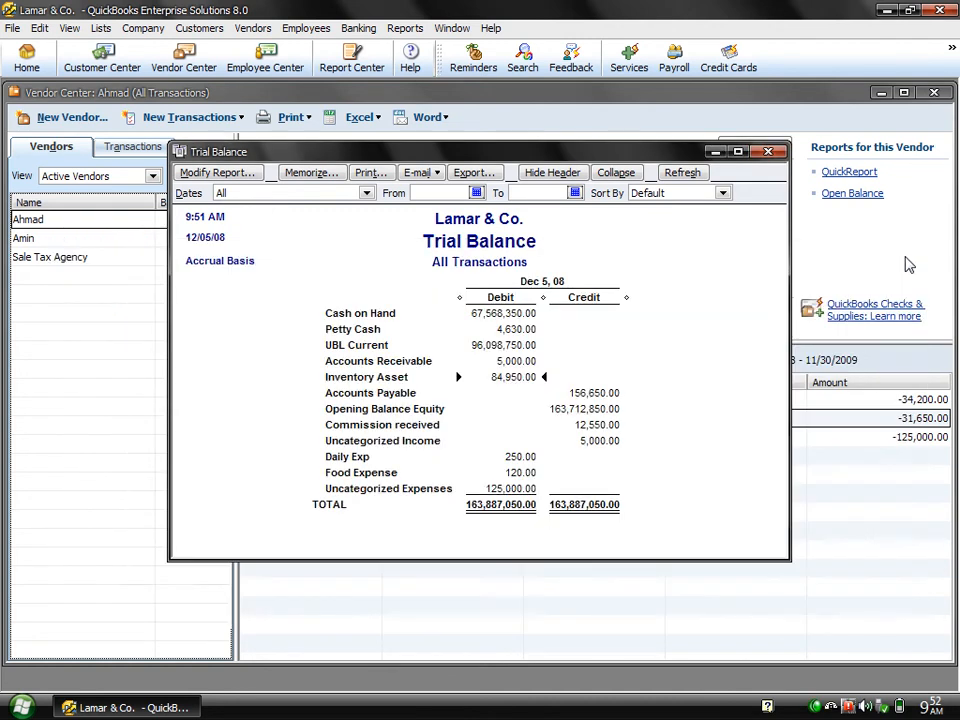
# Step: Examine the bills behind the Accounts Payable balance, and close the detail report and the Trial Balance
pyautogui.doubleClick(583, 394)
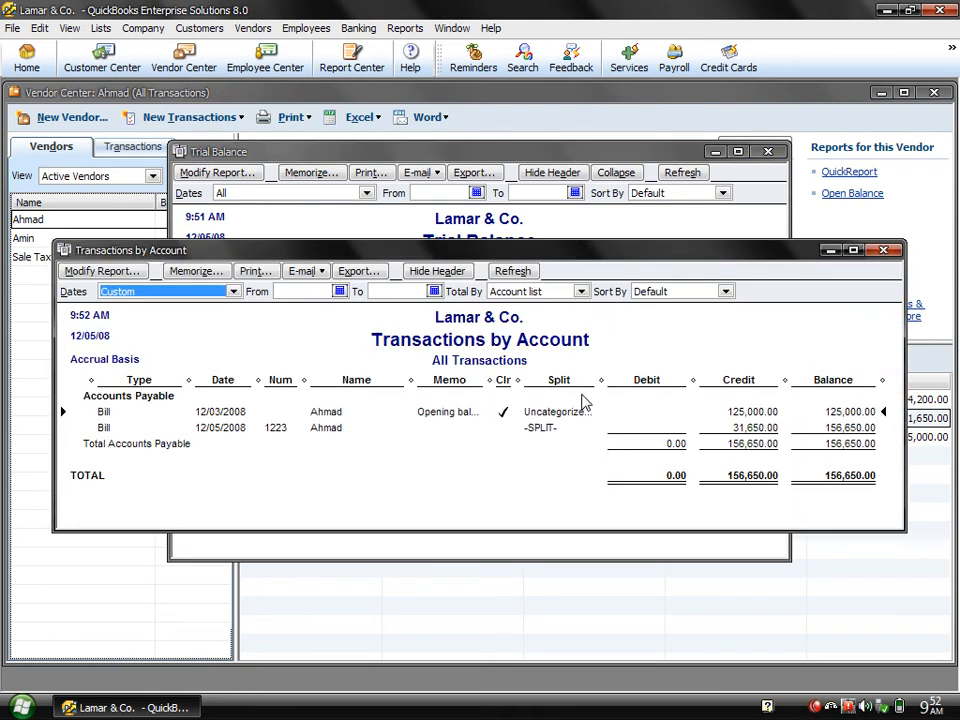
pyautogui.click(322, 430)
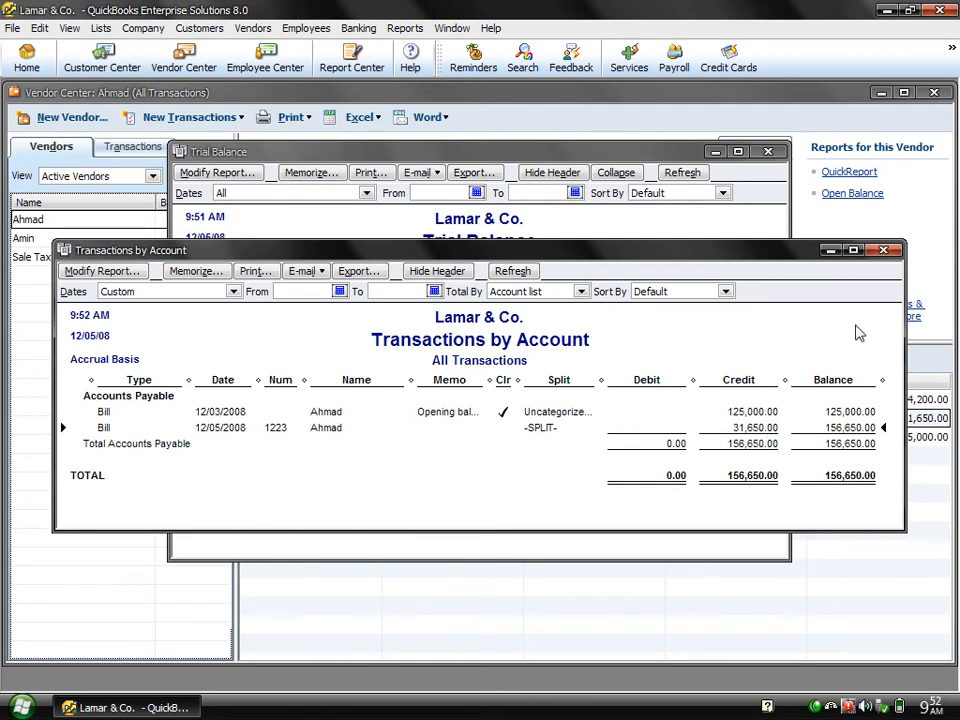
pyautogui.click(884, 250)
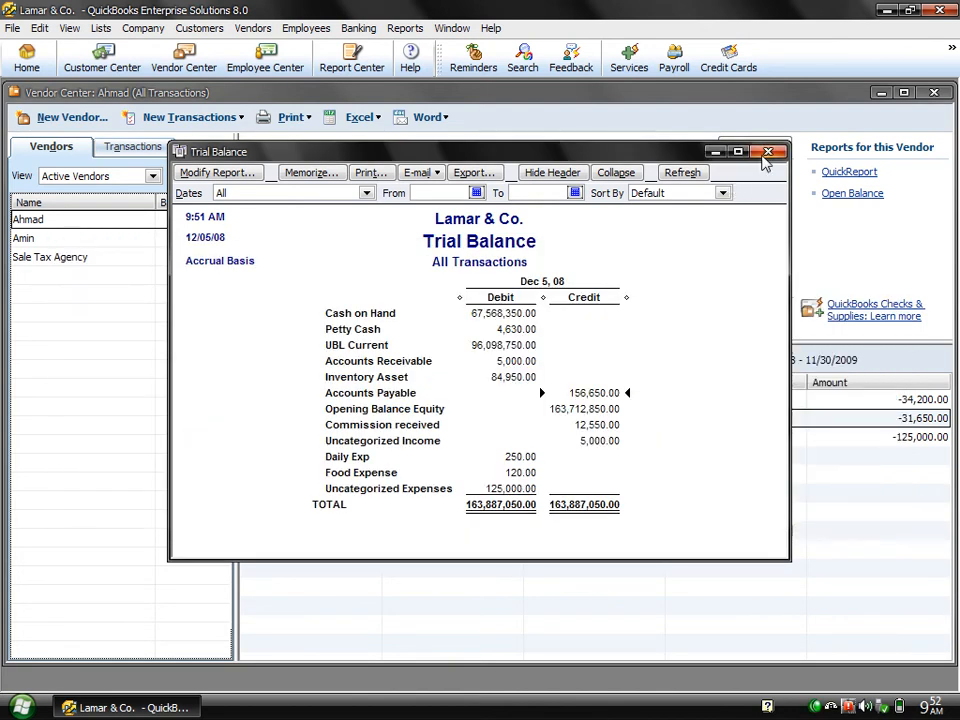
pyautogui.click(768, 151)
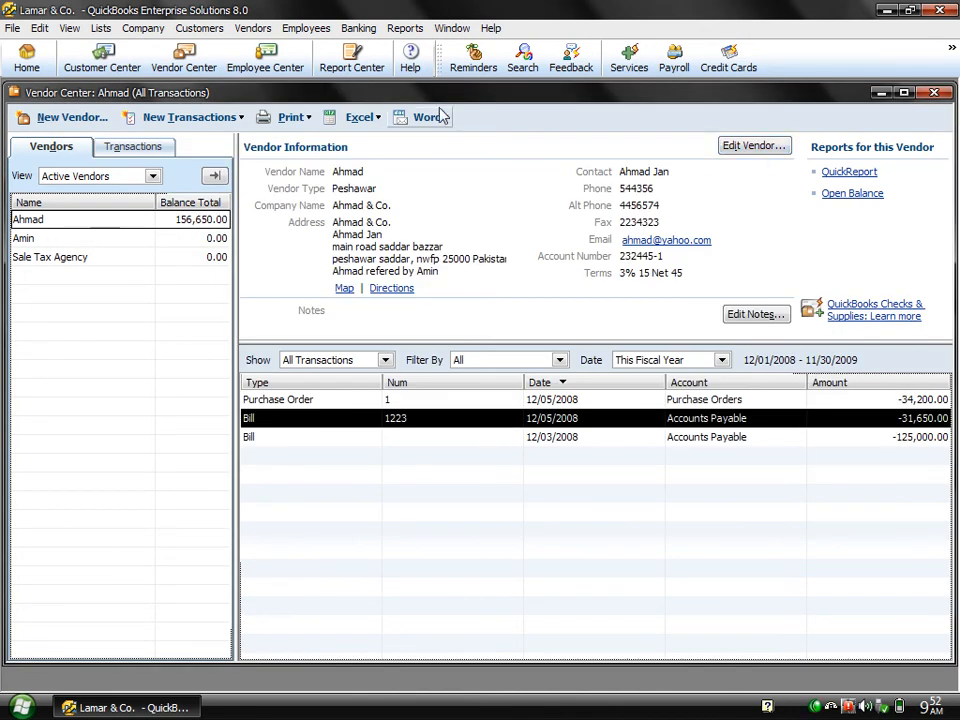
# Step: Open the A/P Aging Summary report, set its dates to All, and examine the total payable
pyautogui.click(404, 30)
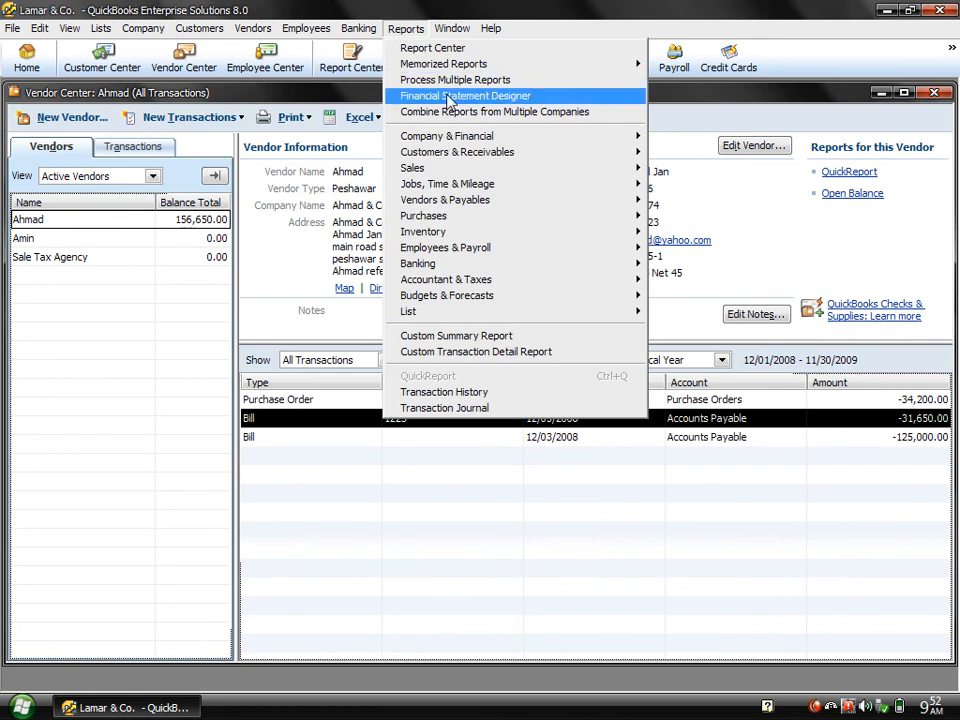
pyautogui.moveTo(442, 205)
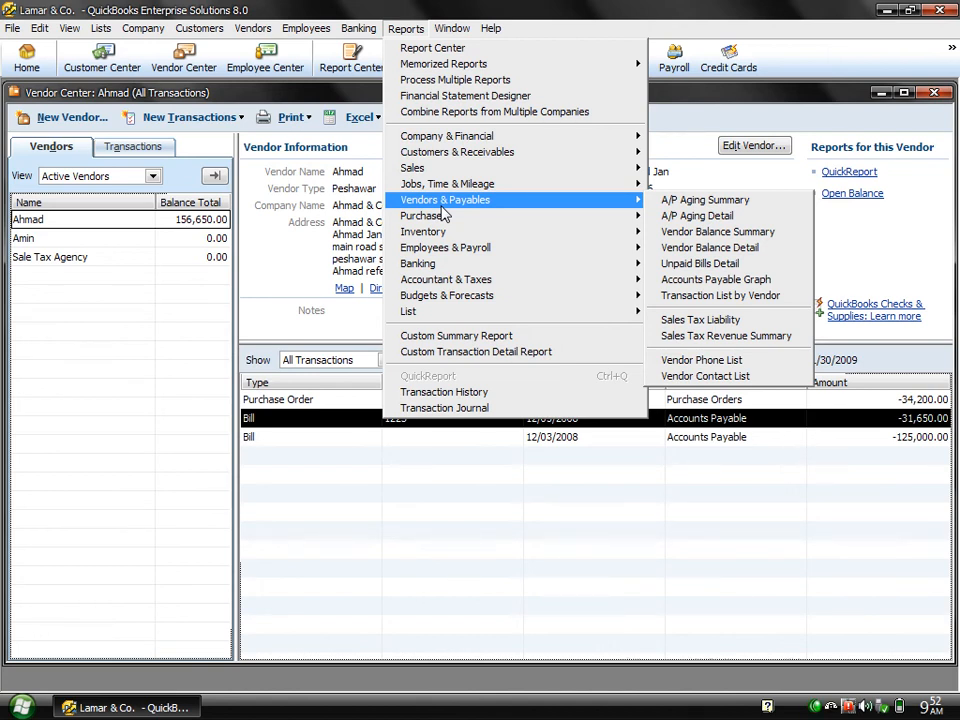
pyautogui.press('Right')
pyautogui.press('Left')
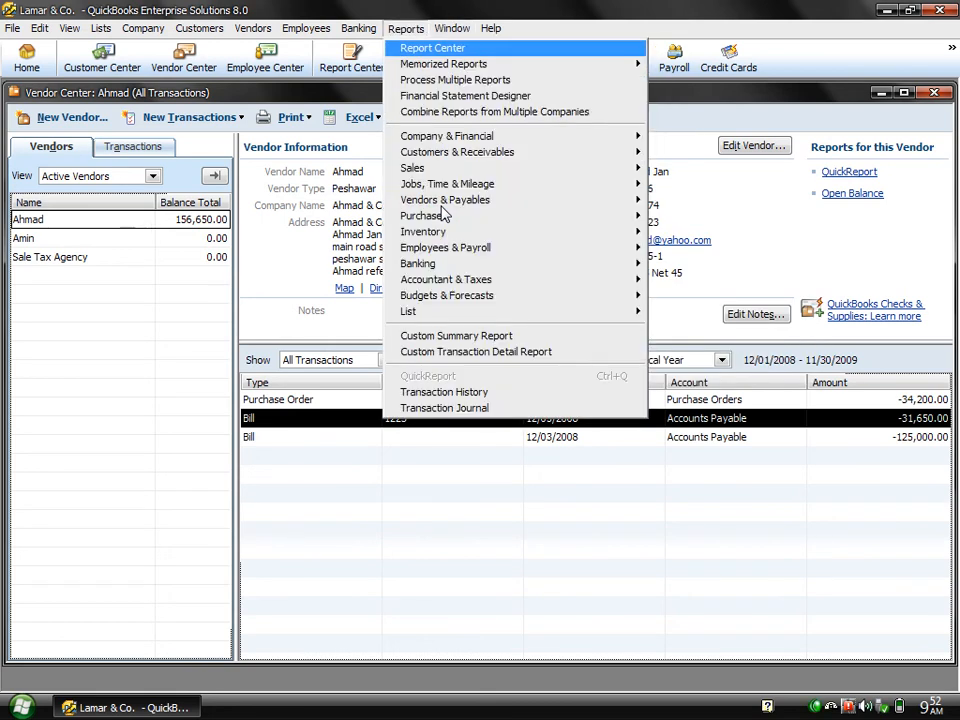
pyautogui.press('Down')
pyautogui.press('Down')
pyautogui.press('Down')
pyautogui.press('Down')
pyautogui.press('Down')
pyautogui.press('Down')
pyautogui.press('Down')
pyautogui.press('Down')
pyautogui.press('Down')
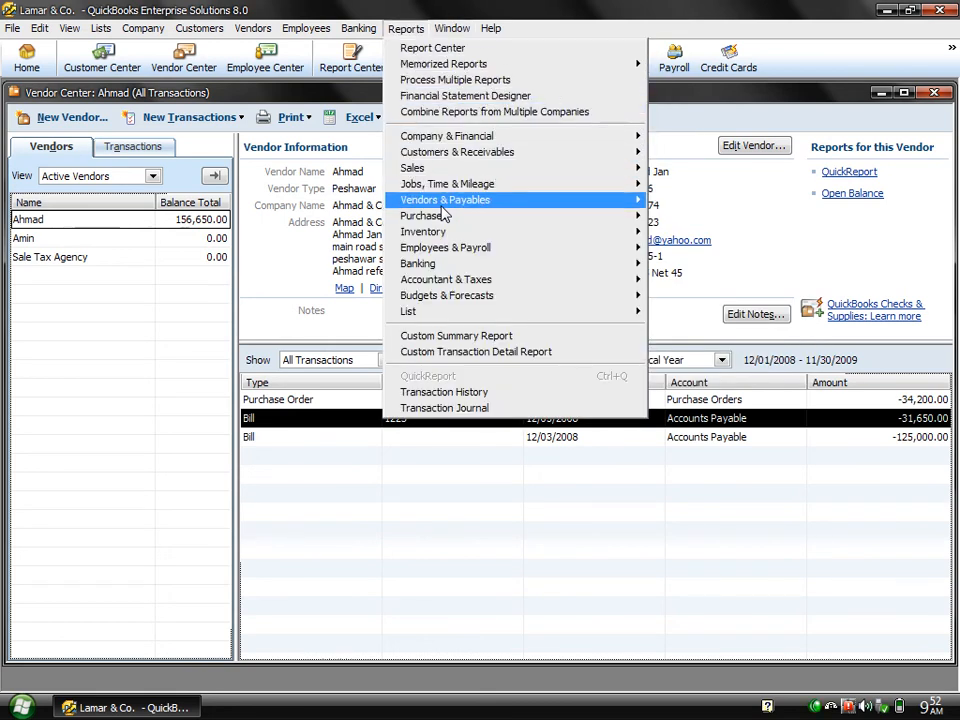
pyautogui.press('Right')
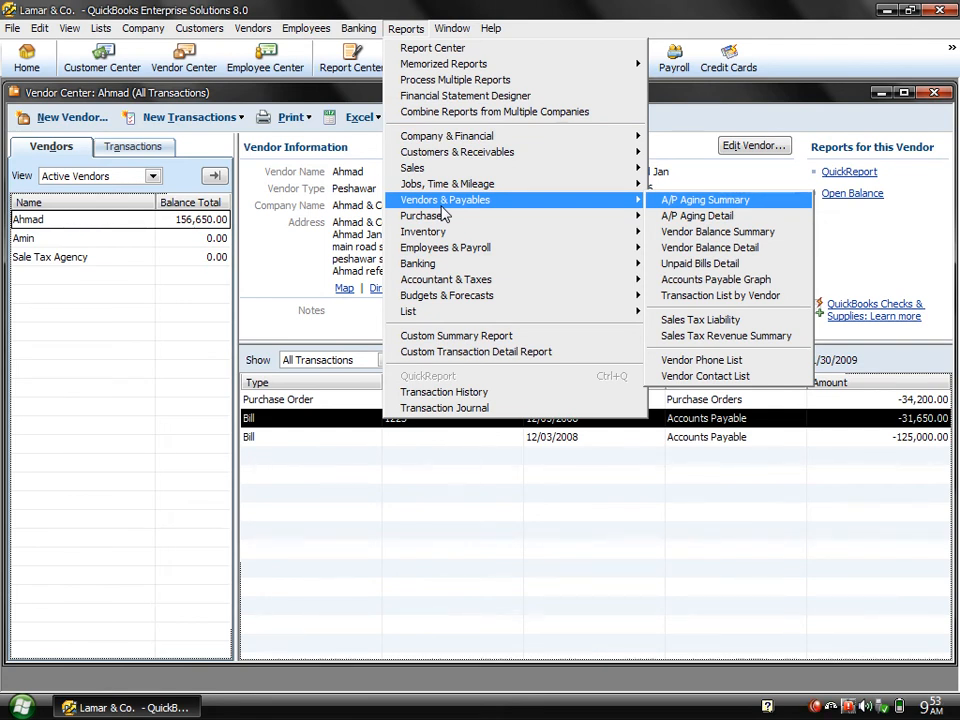
pyautogui.press('Return')
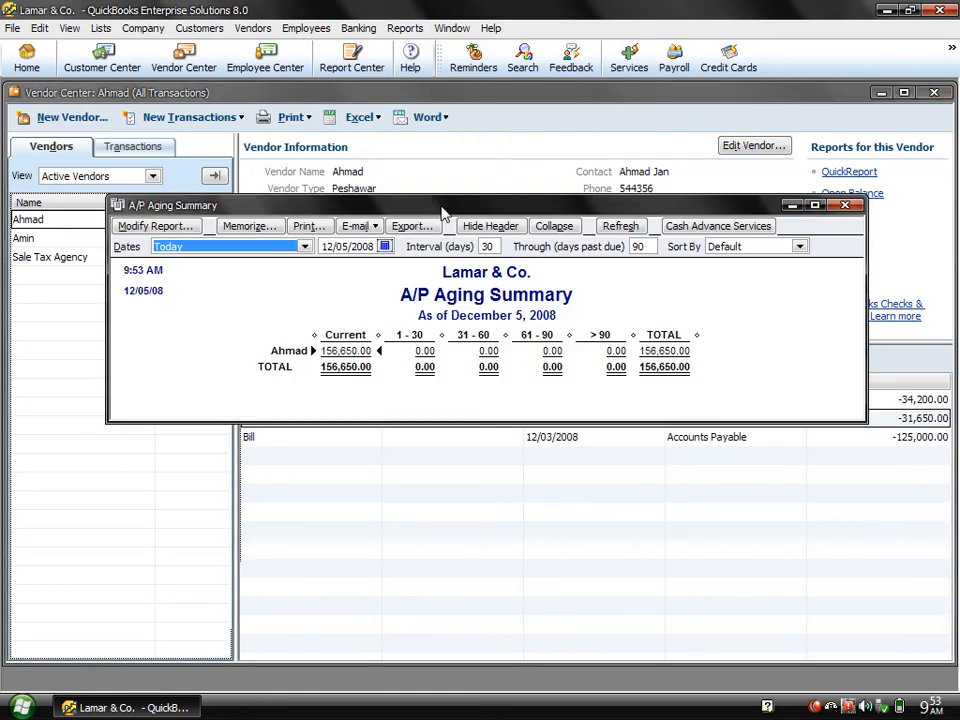
pyautogui.press('a')
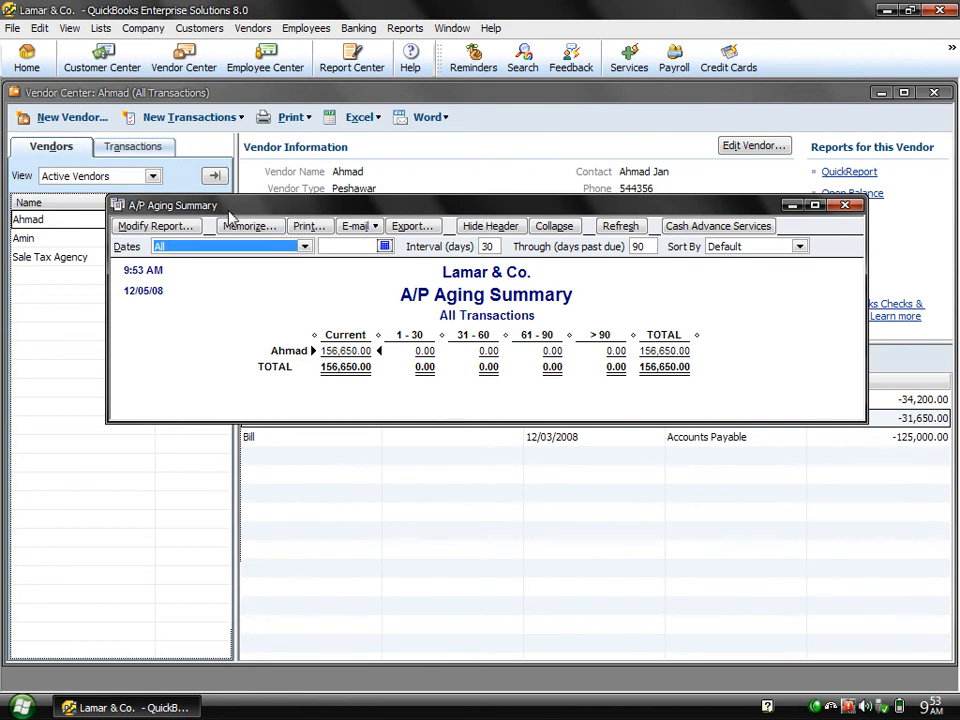
pyautogui.moveTo(228, 213); pyautogui.dragTo(233, 301)
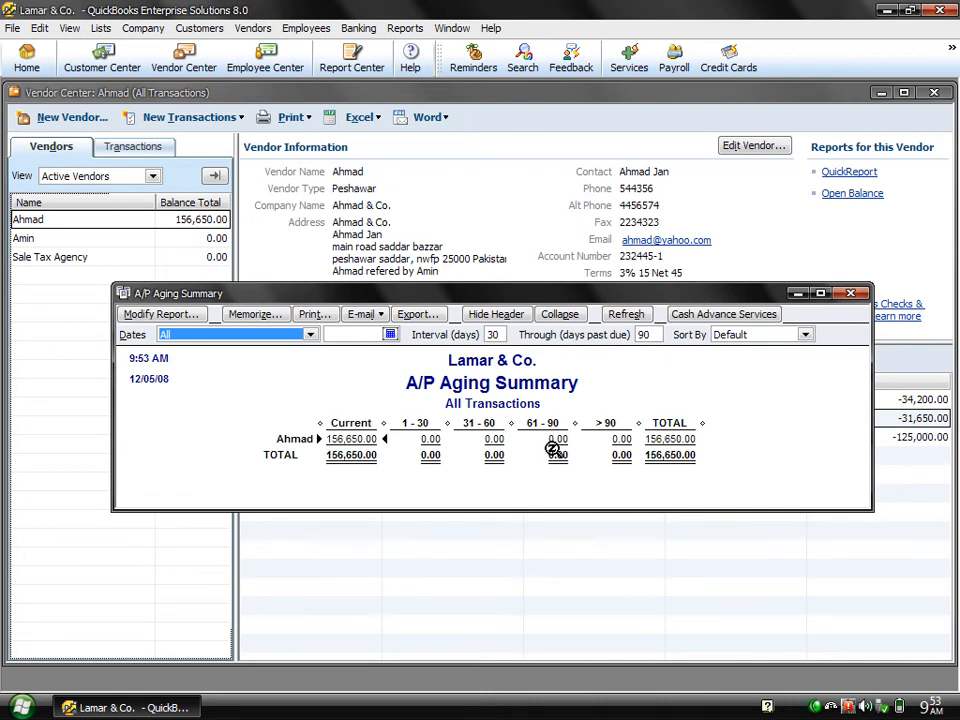
pyautogui.click(680, 456)
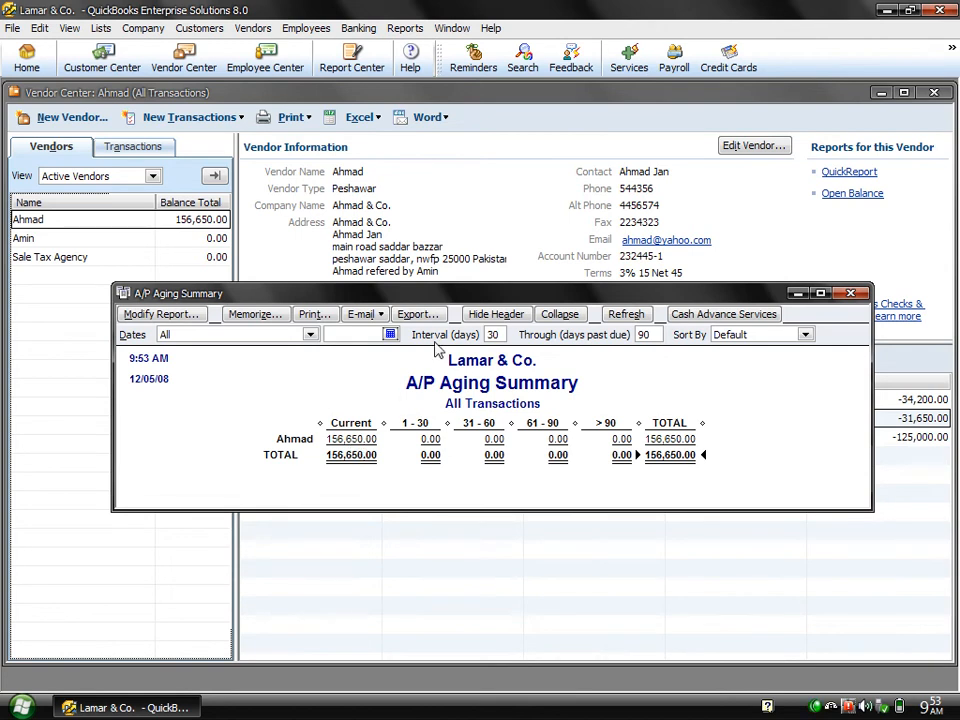
# Step: Open the A/P Aging Detail report for All dates and examine the two bills in the Current group
pyautogui.click(404, 30)
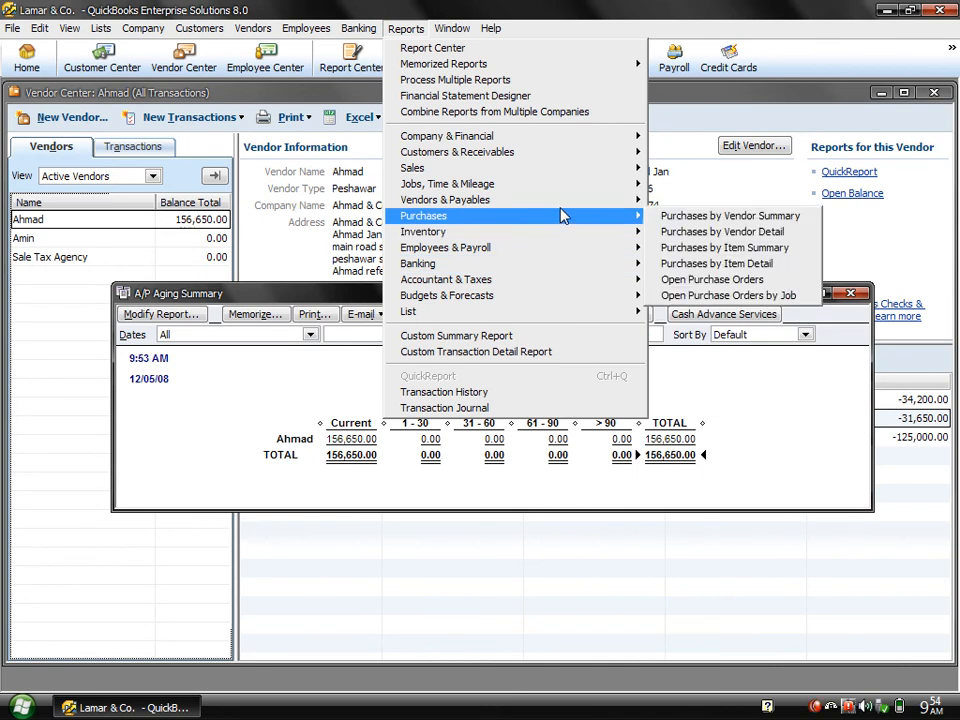
pyautogui.moveTo(568, 208)
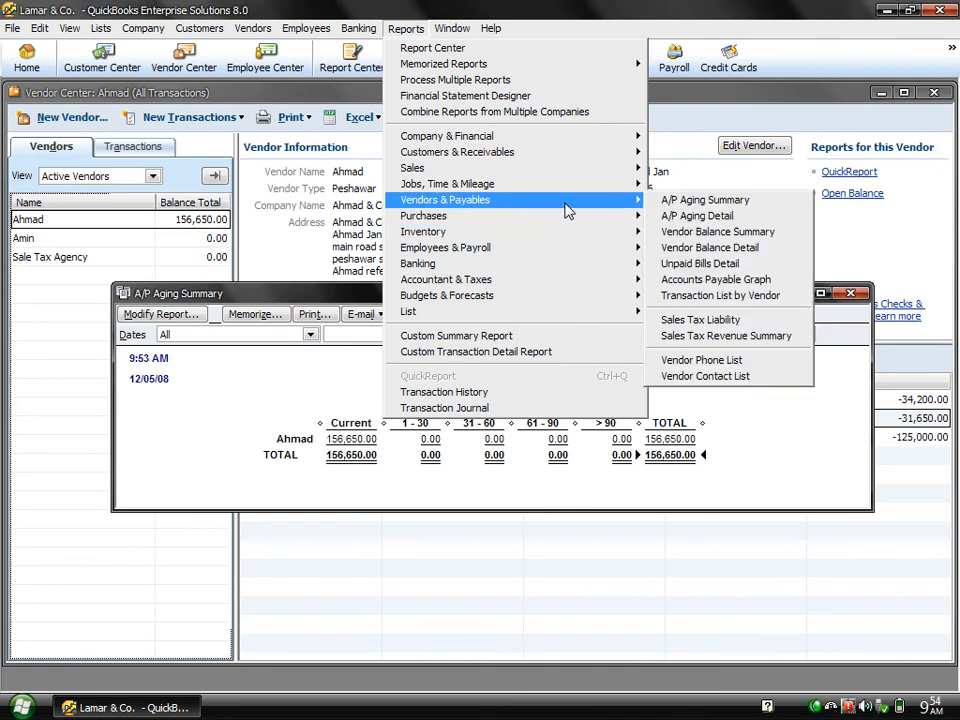
pyautogui.click(669, 217)
pyautogui.press('a')
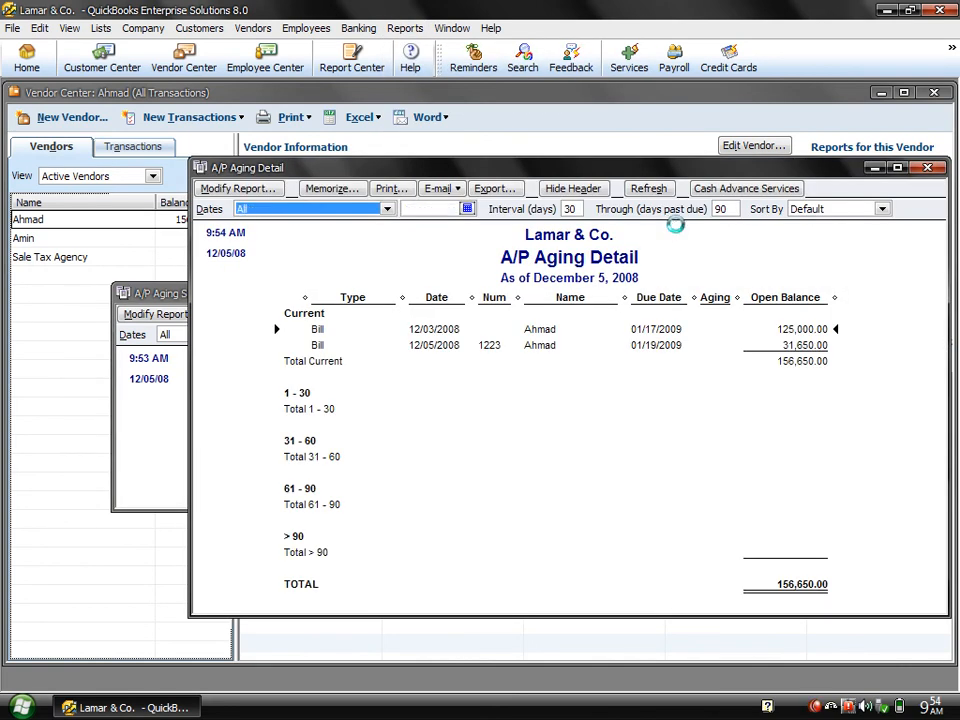
pyautogui.click(434, 333)
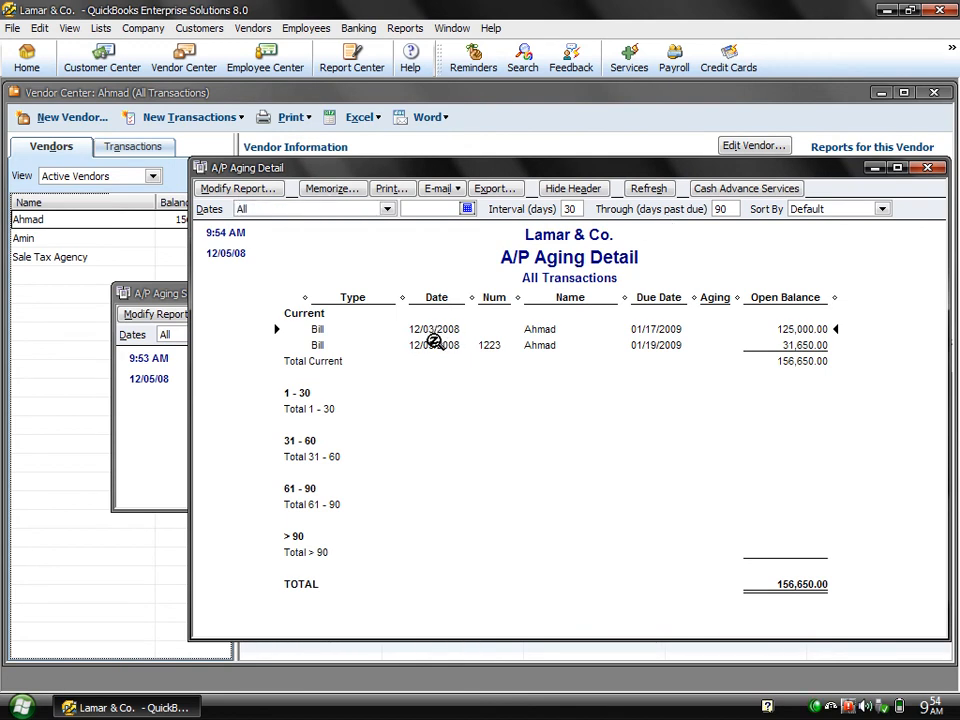
pyautogui.click(434, 345)
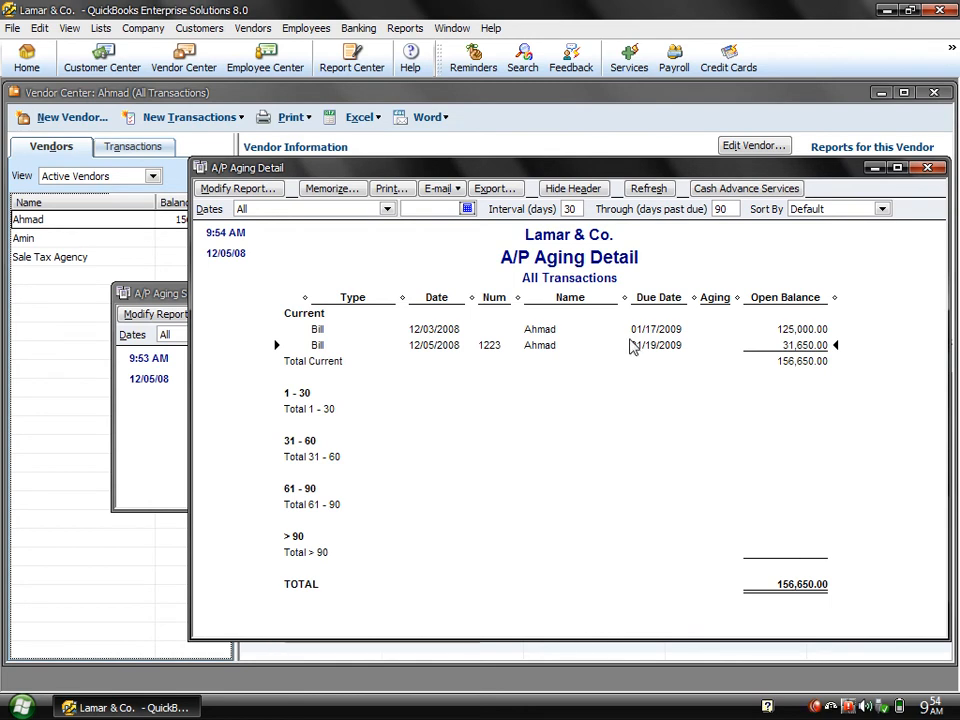
# Step: View the Vendor Balance Summary report and the Vendor Balance Detail report
pyautogui.click(406, 28)
pyautogui.moveTo(552, 203)
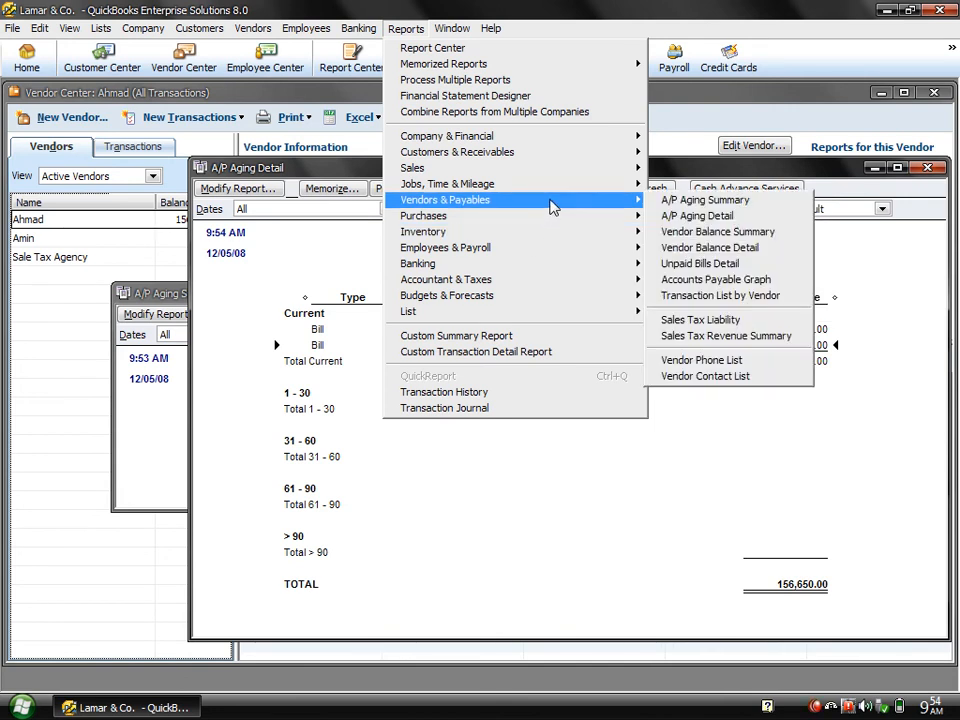
pyautogui.click(690, 236)
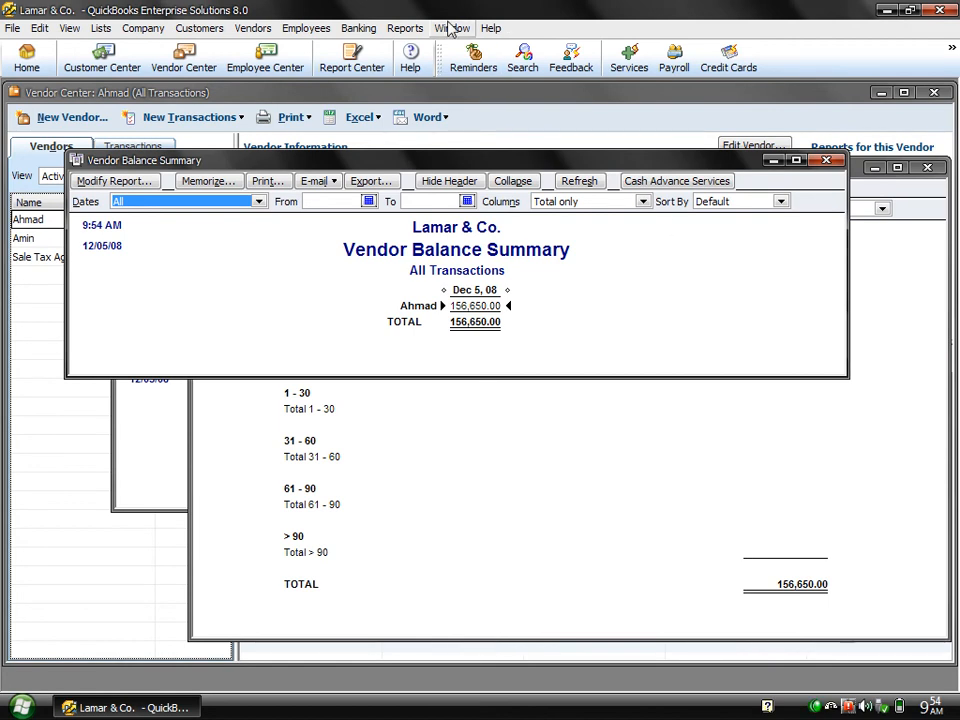
pyautogui.click(406, 29)
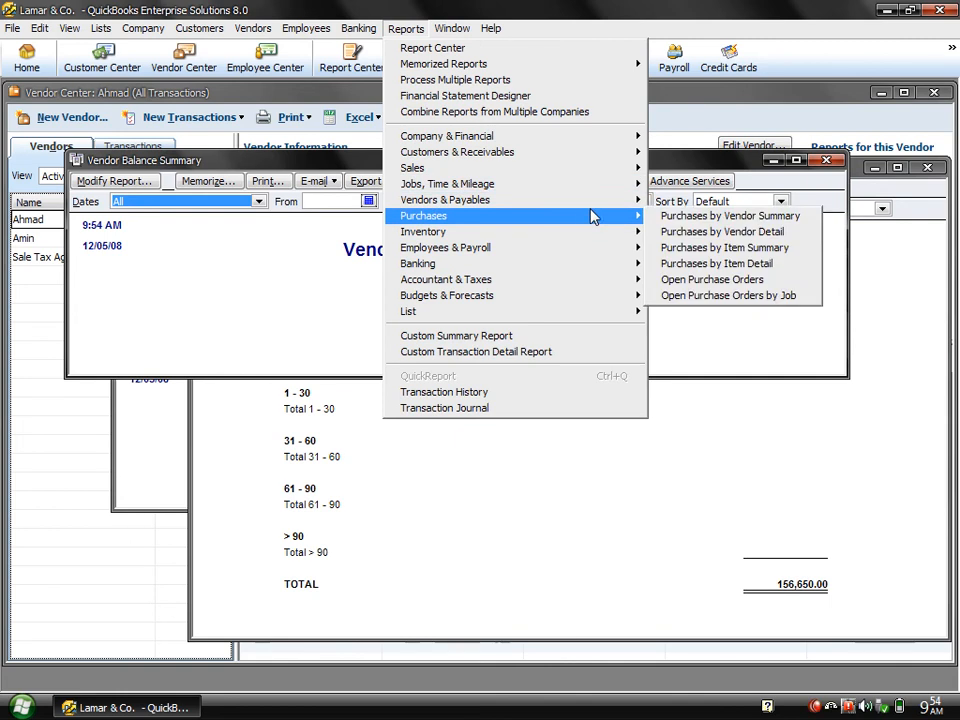
pyautogui.moveTo(598, 203)
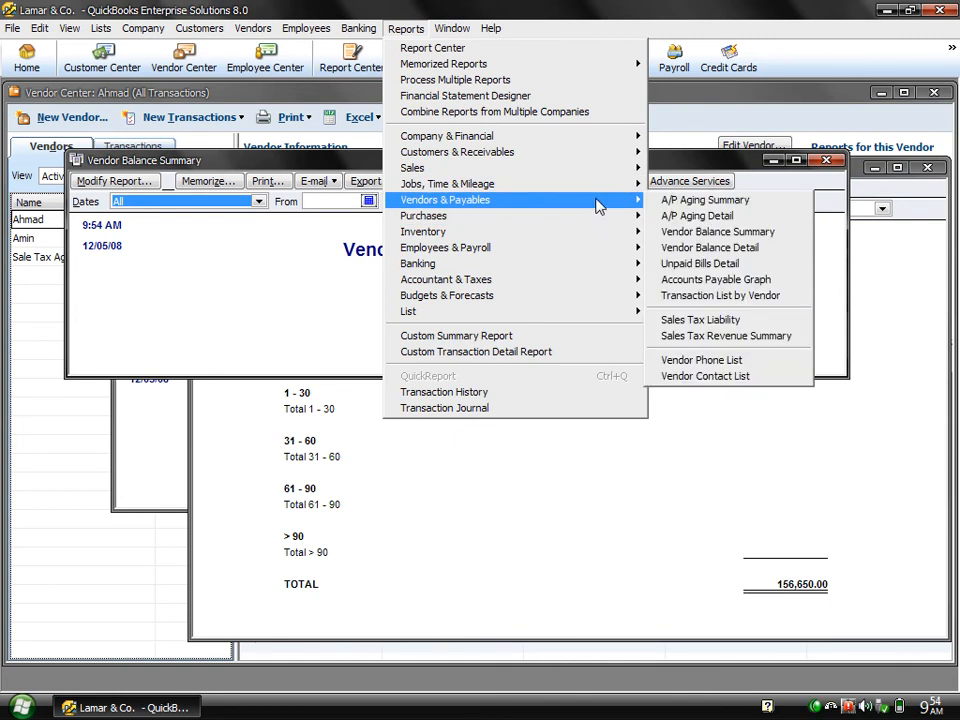
pyautogui.click(695, 253)
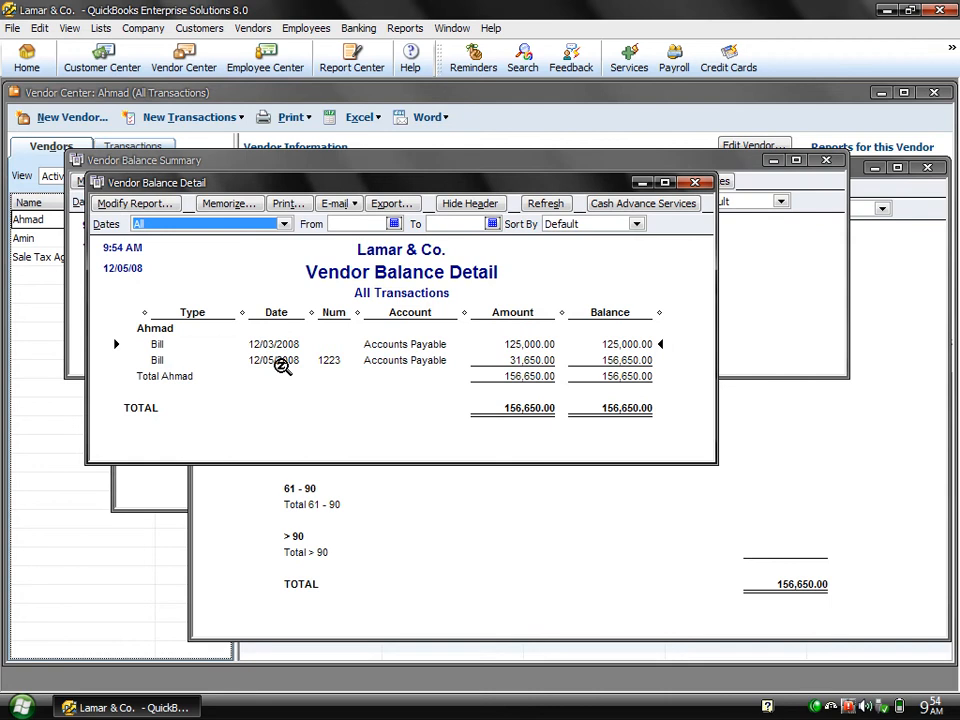
# Step: Open the Unpaid Bills Detail report to review the open vendor bills and their due dates
pyautogui.click(399, 29)
pyautogui.moveTo(566, 207)
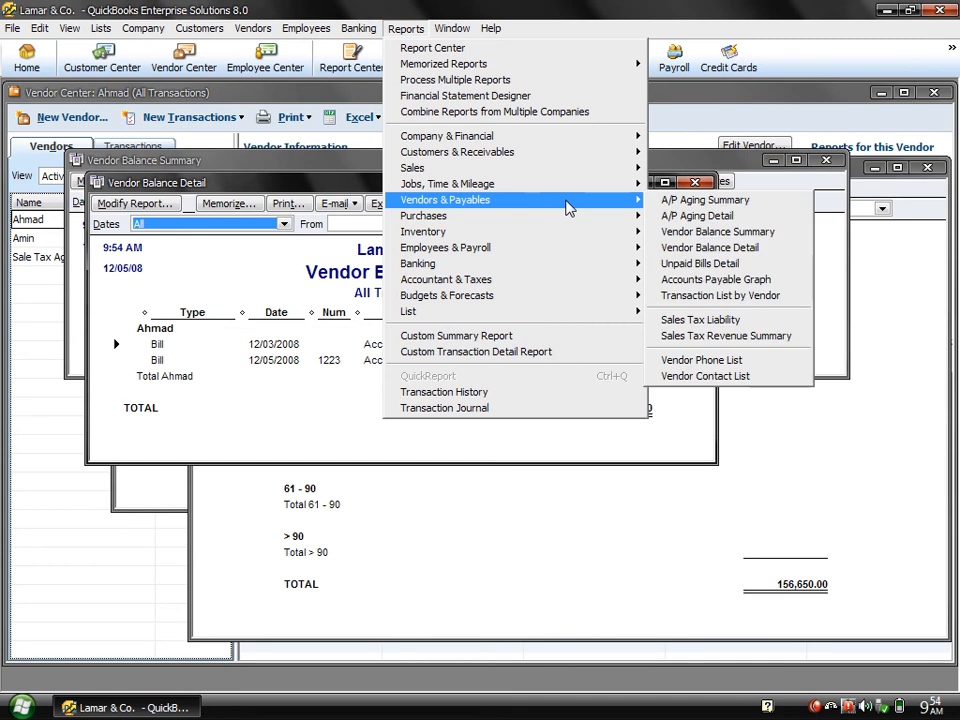
pyautogui.click(676, 268)
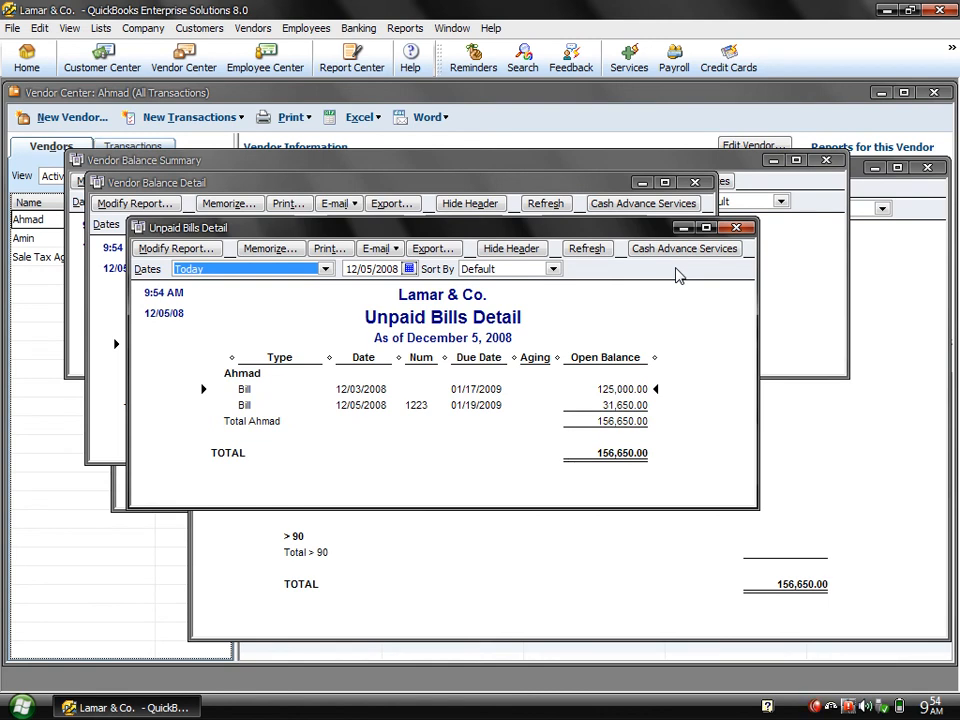
# Step: Open the Accounts Payable Graph, inspect the vendor breakdown of the Current aging bar, and close the breakdown
pyautogui.click(405, 28)
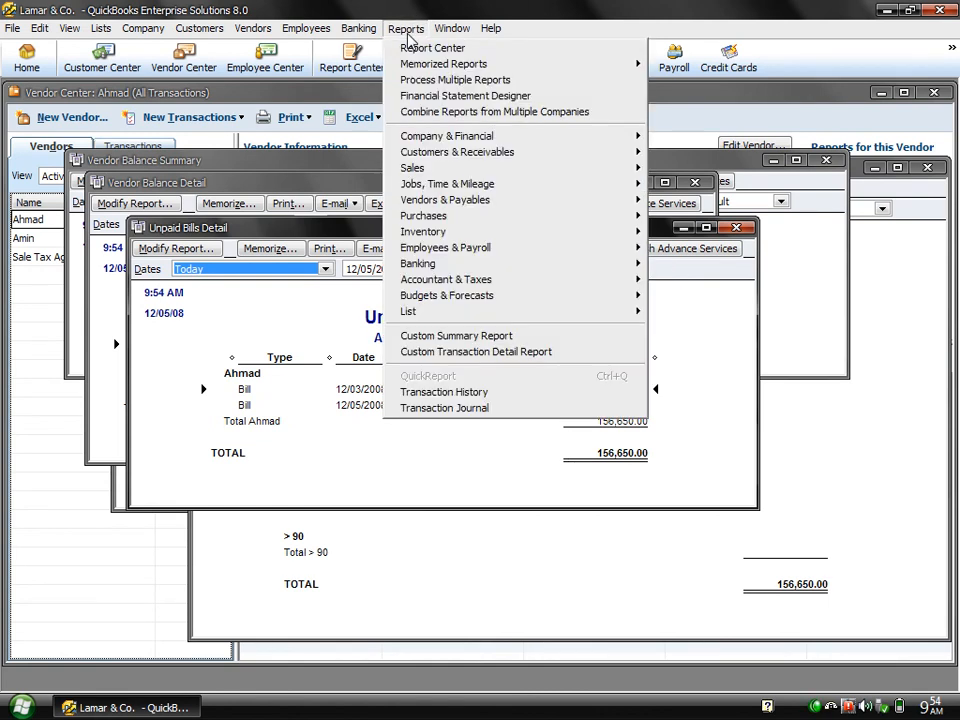
pyautogui.moveTo(514, 203)
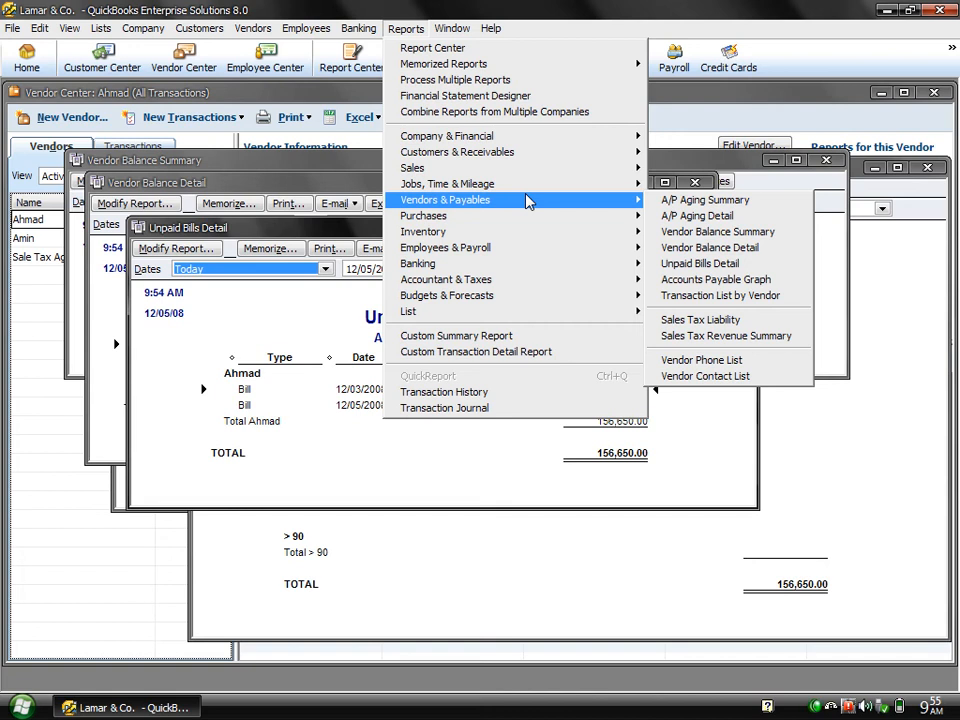
pyautogui.click(709, 281)
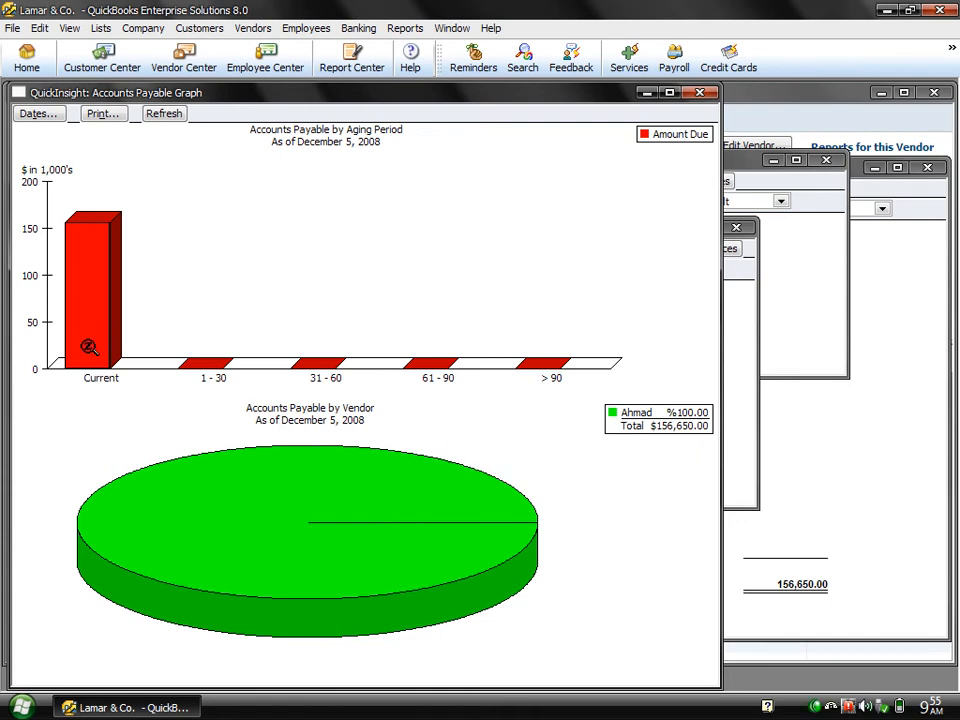
pyautogui.doubleClick(105, 300)
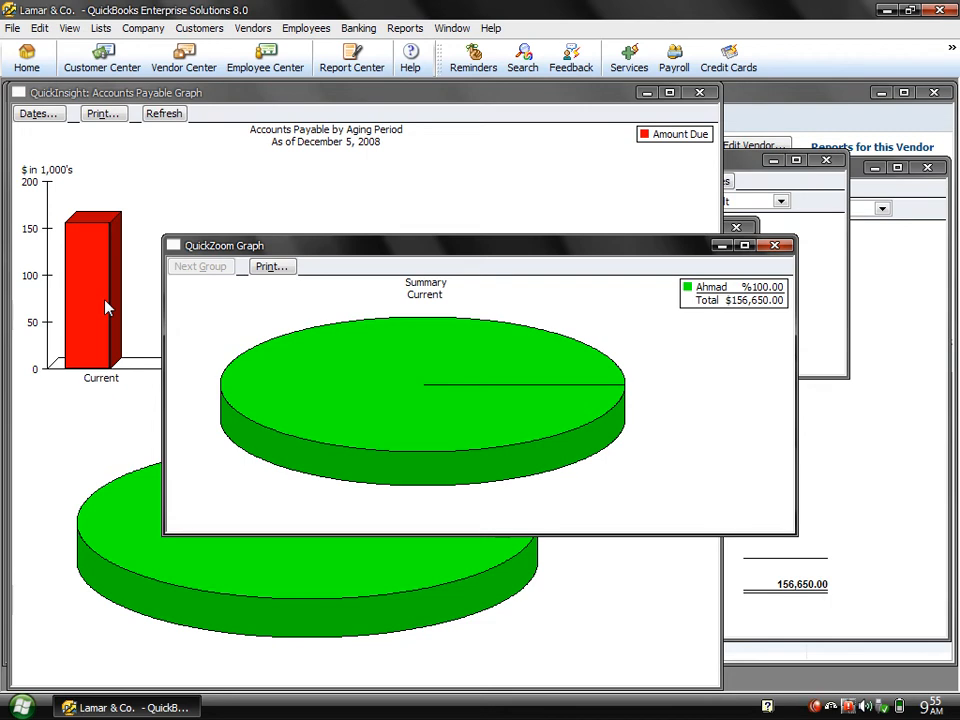
pyautogui.click(775, 246)
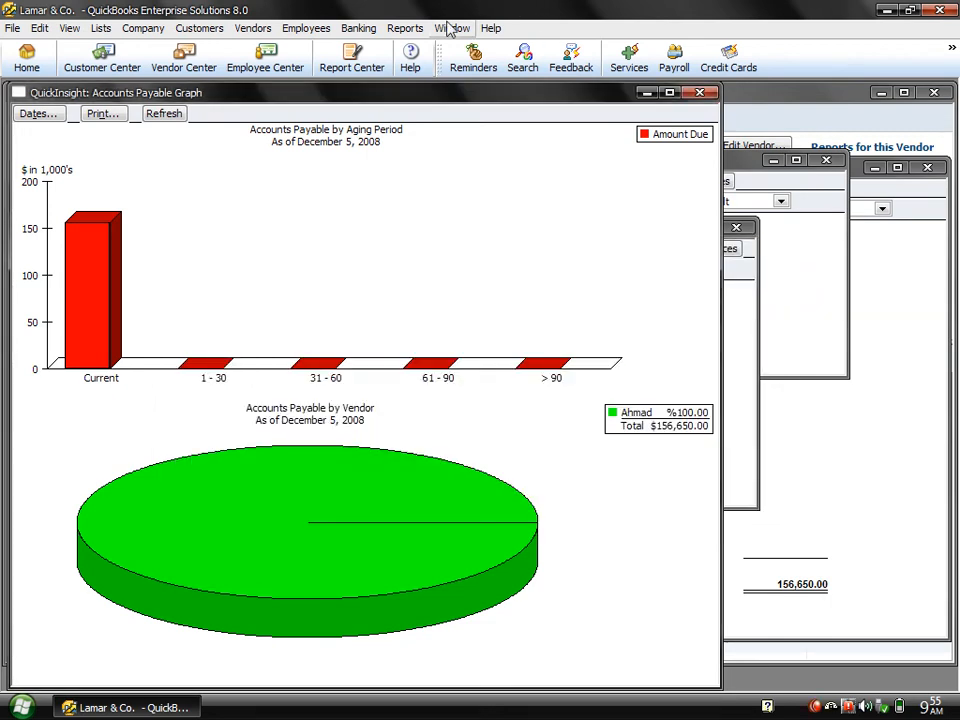
# Step: Open the Transaction List by Vendor report and examine purchase order 1, bill 1223 and purchase order 2
pyautogui.click(405, 28)
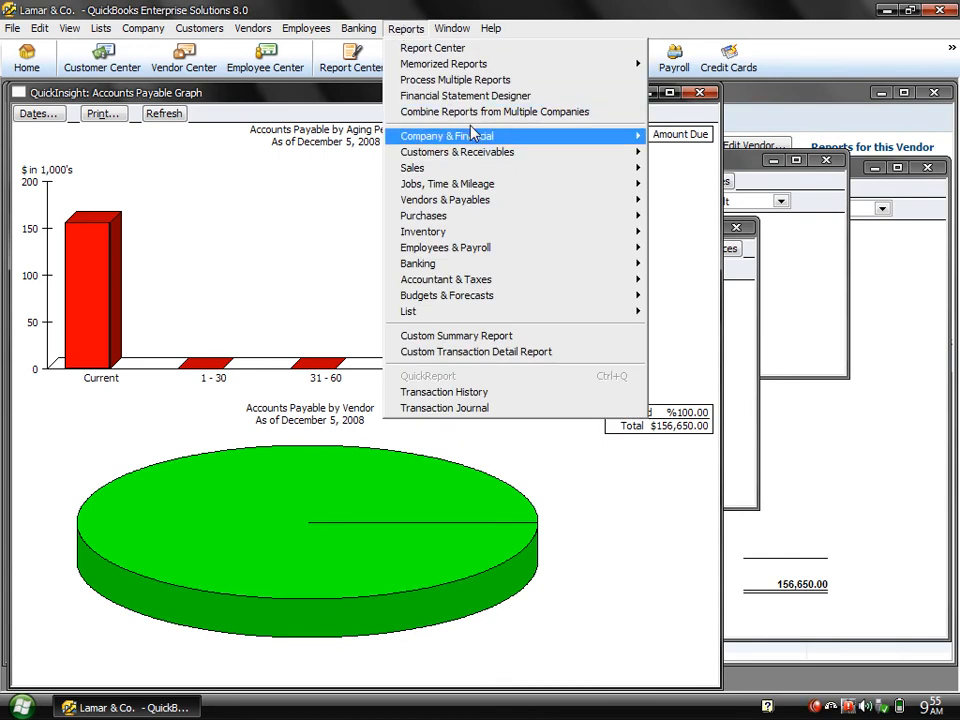
pyautogui.moveTo(573, 205)
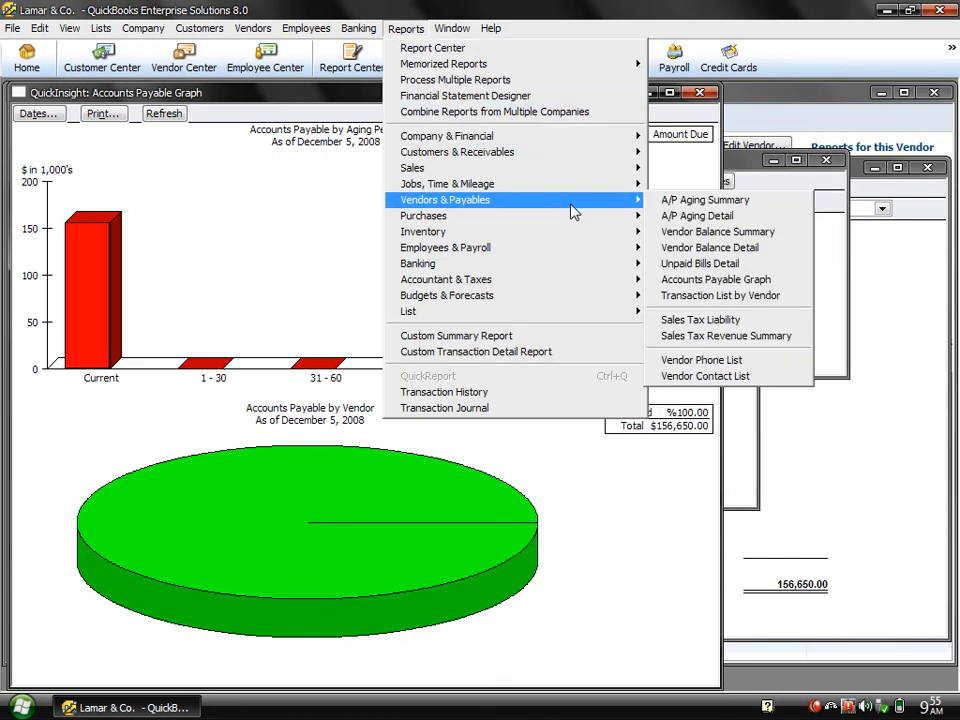
pyautogui.click(690, 296)
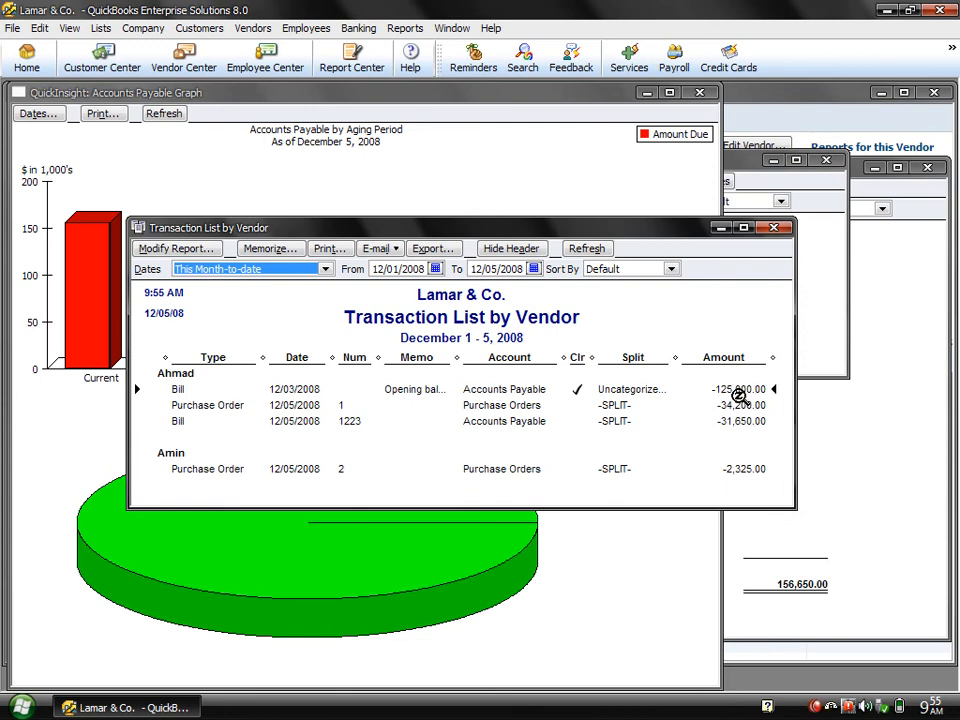
pyautogui.click(525, 405)
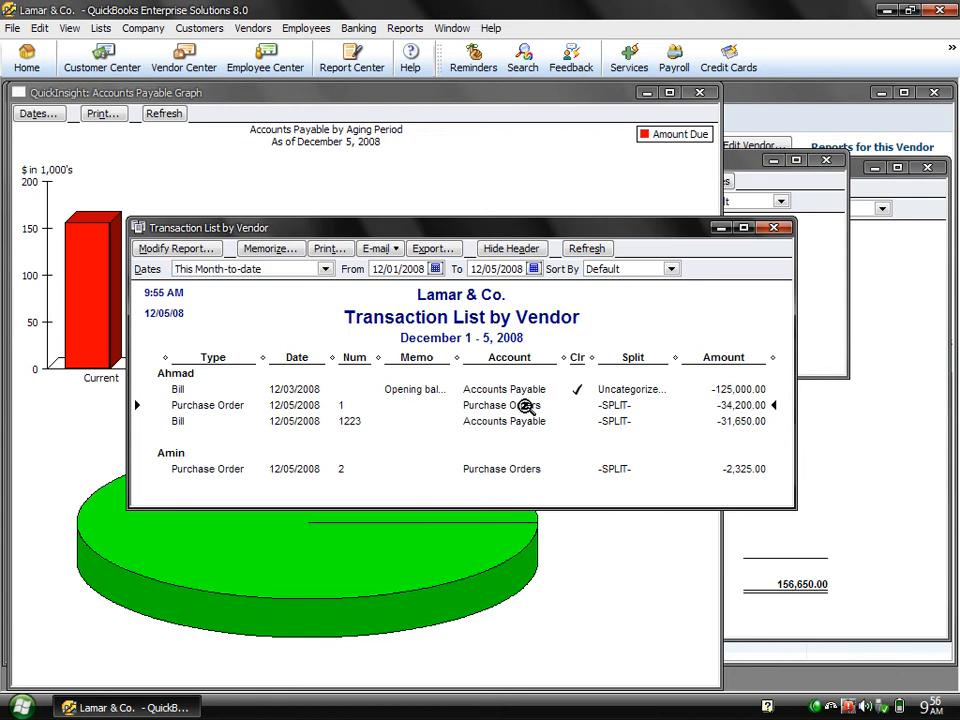
pyautogui.click(521, 423)
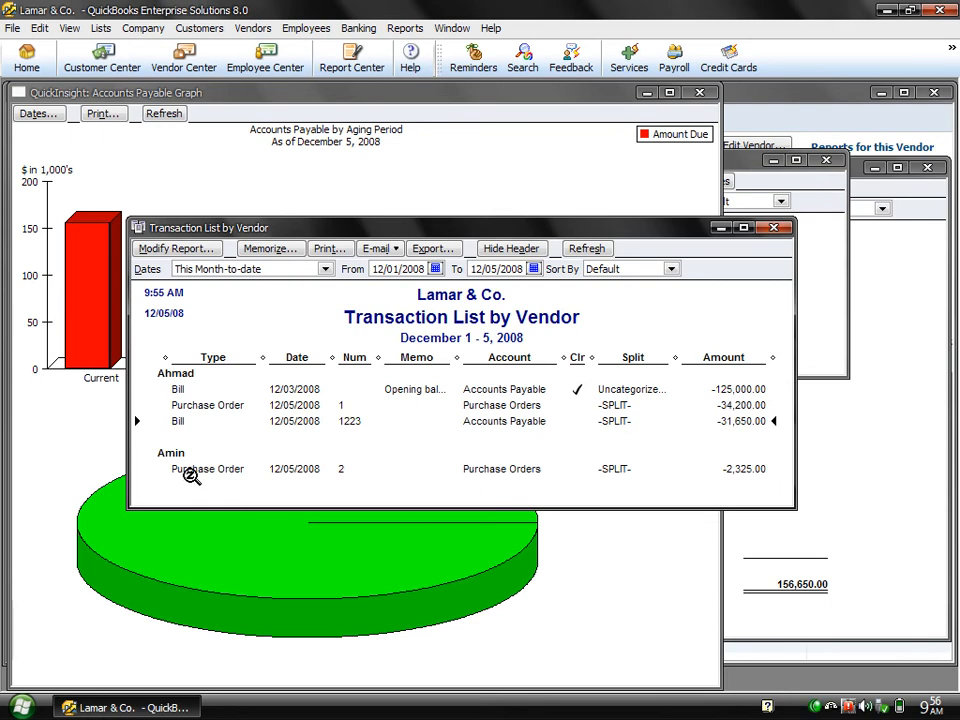
pyautogui.click(288, 470)
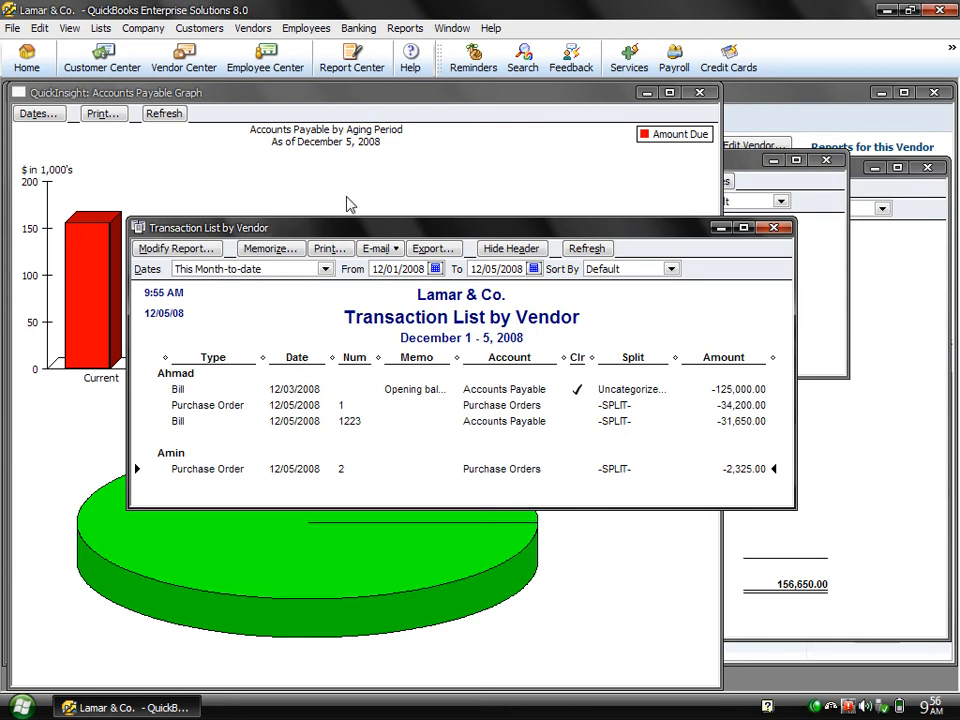
# Step: Open the Vendor Phone List report
pyautogui.click(400, 29)
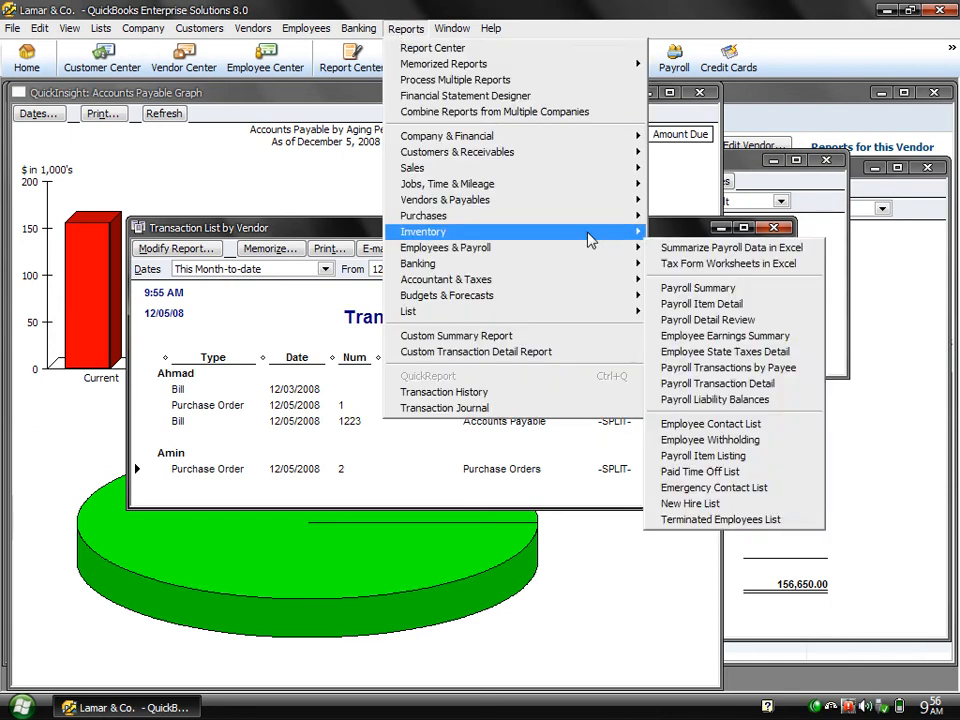
pyautogui.moveTo(600, 210)
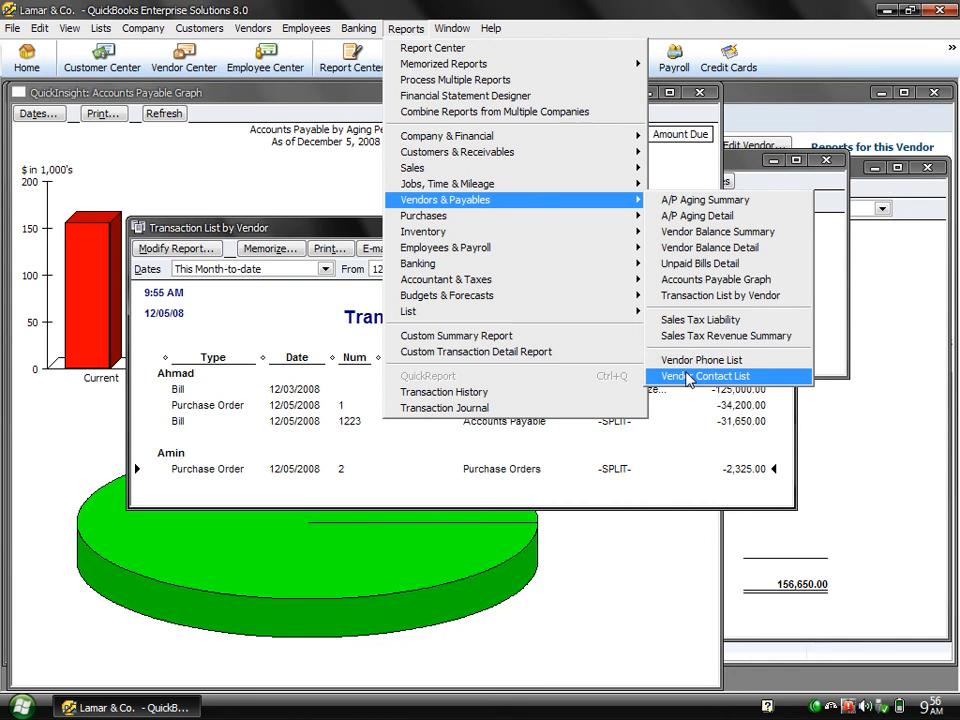
pyautogui.click(696, 362)
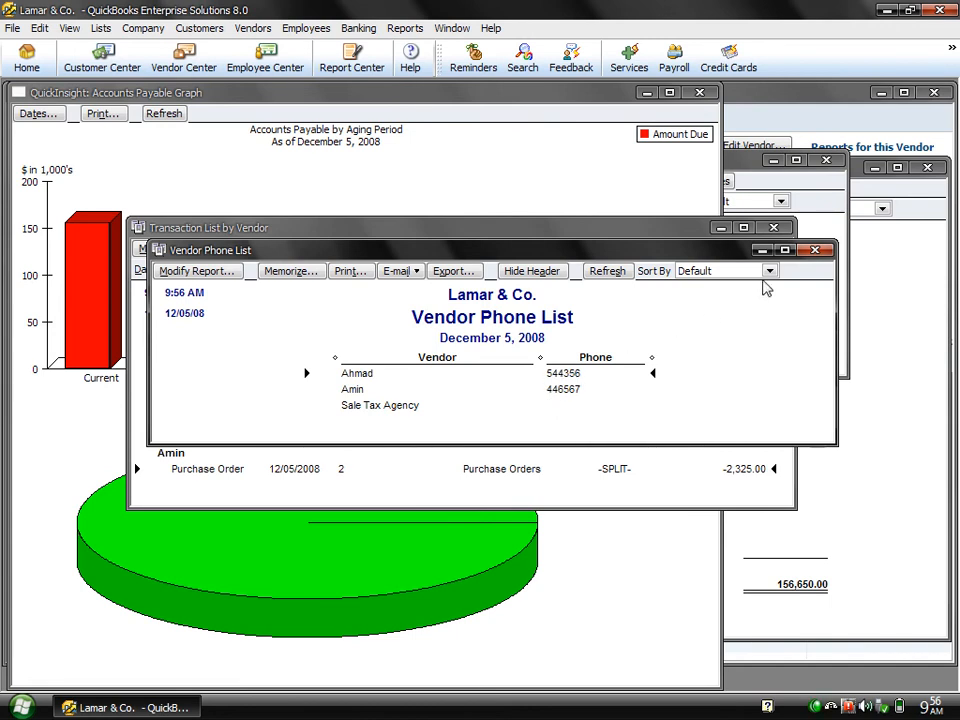
# Step: Close the Vendor Phone List, return to the Vendor Center, and start a received-items bill for the vendor of purchase order 2
pyautogui.click(815, 250)
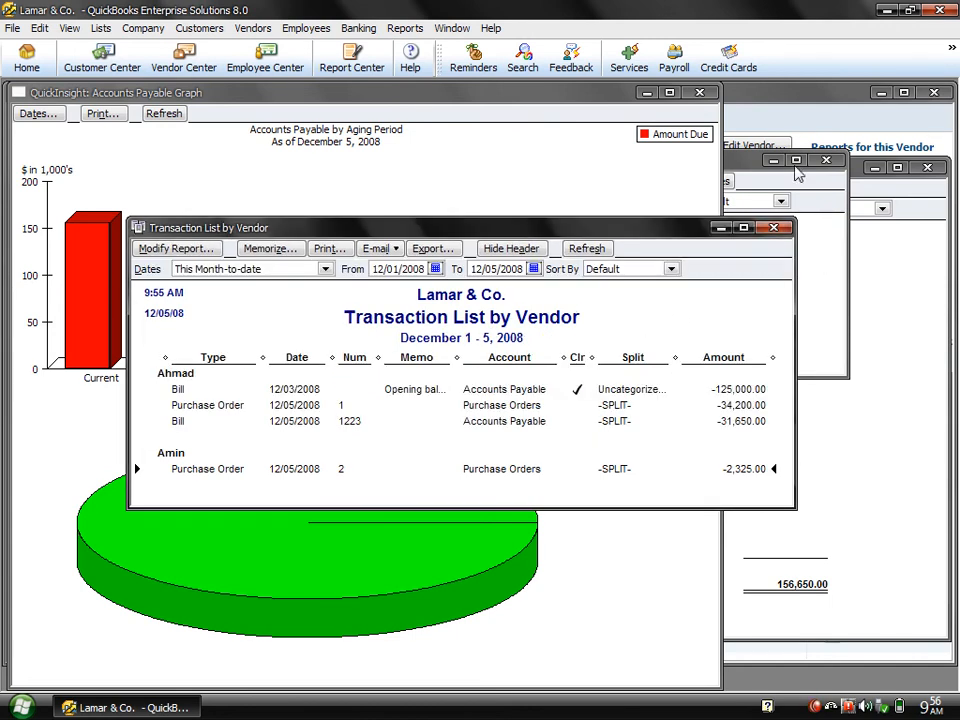
pyautogui.click(775, 100)
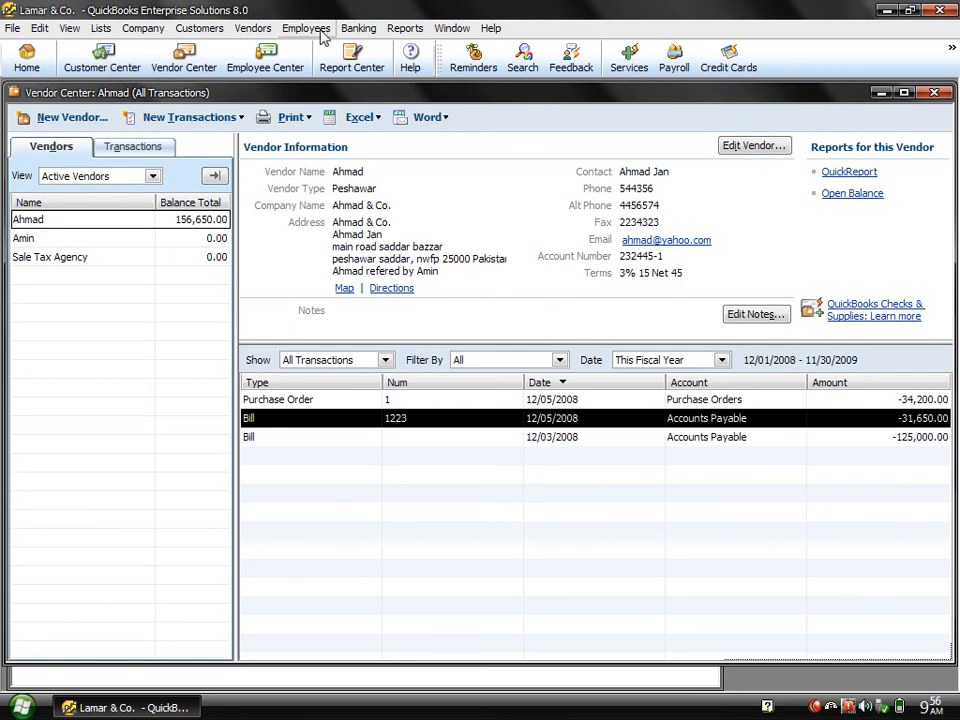
pyautogui.click(250, 29)
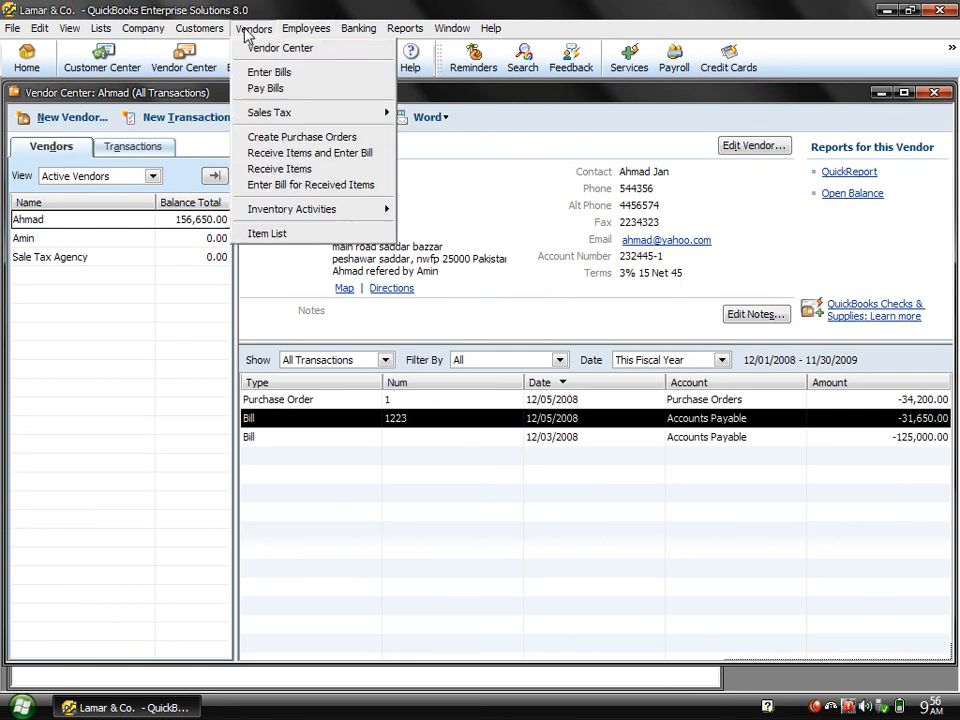
pyautogui.click(287, 157)
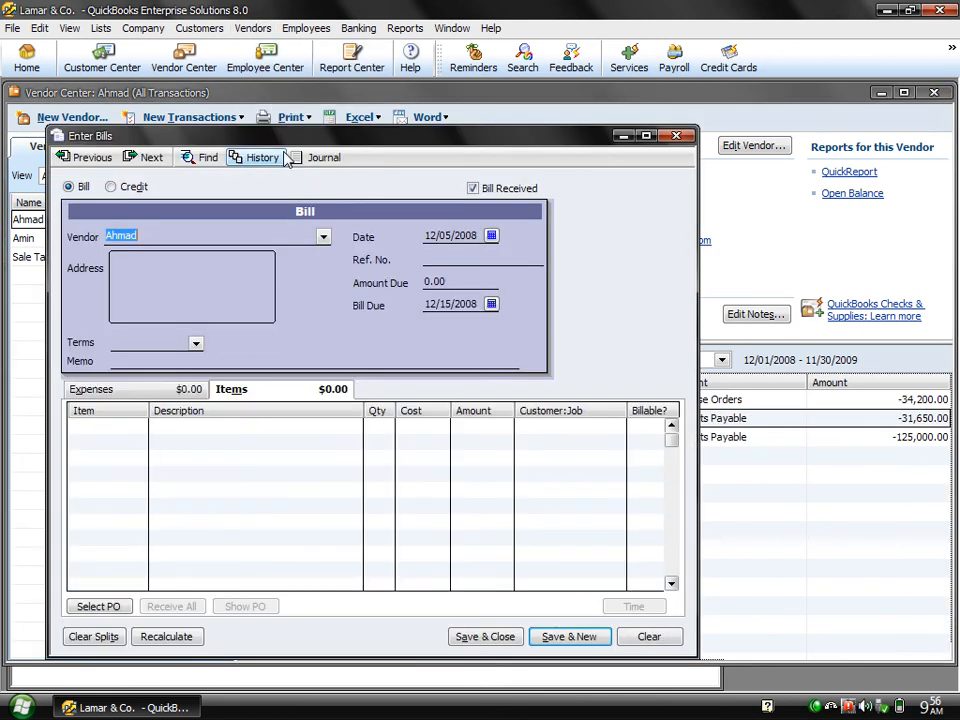
pyautogui.click(322, 237)
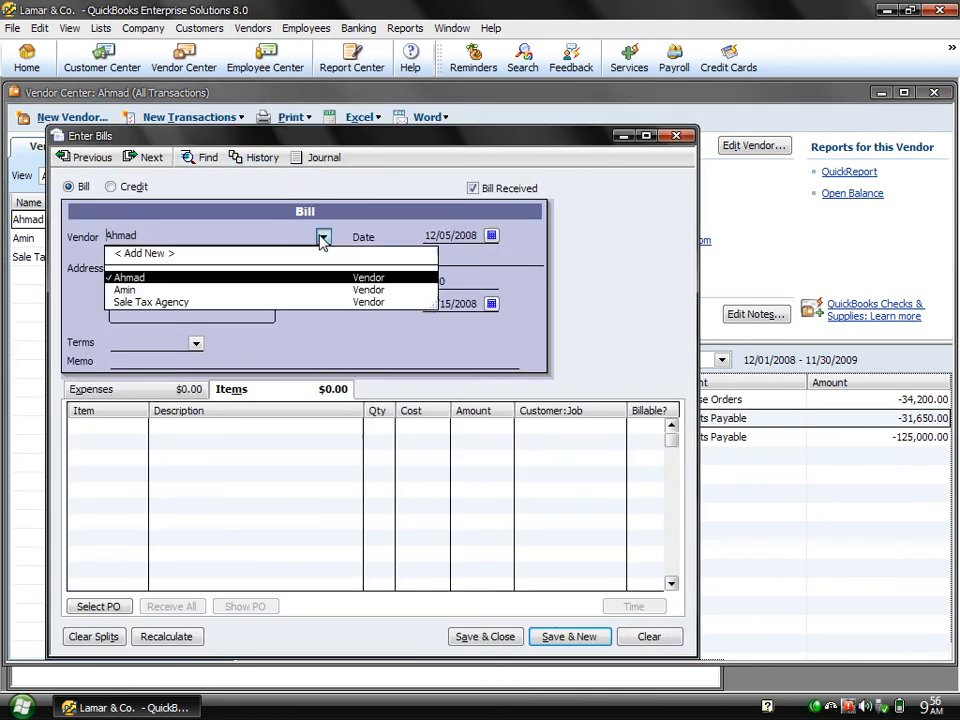
pyautogui.click(129, 300)
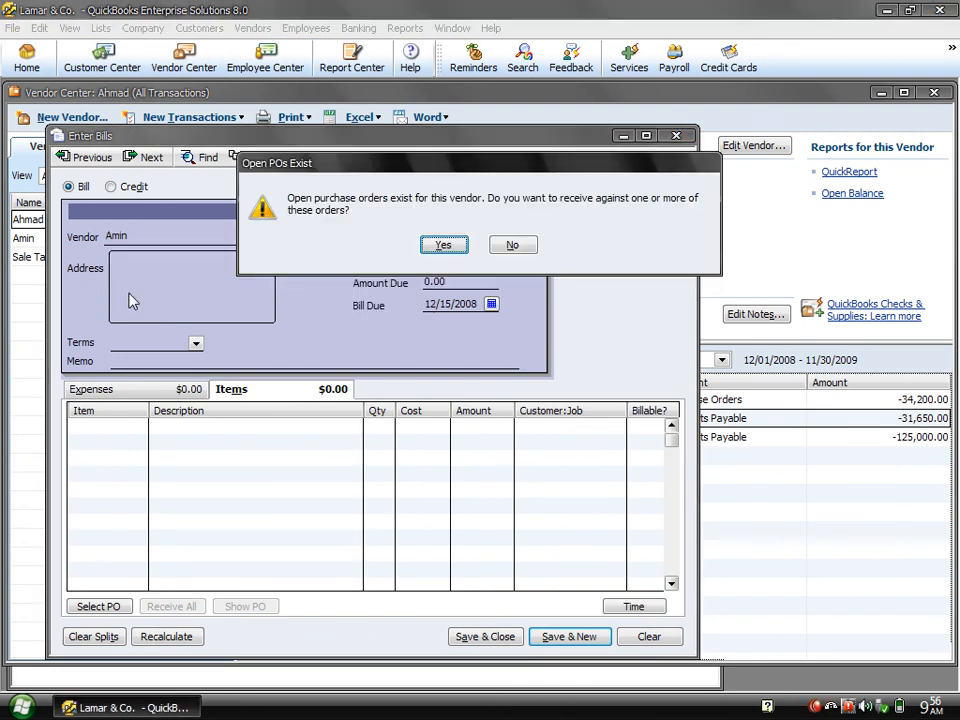
# Step: Receive the items against purchase order 2, set the bill's reference number to 3324, and save and close it
pyautogui.click(444, 246)
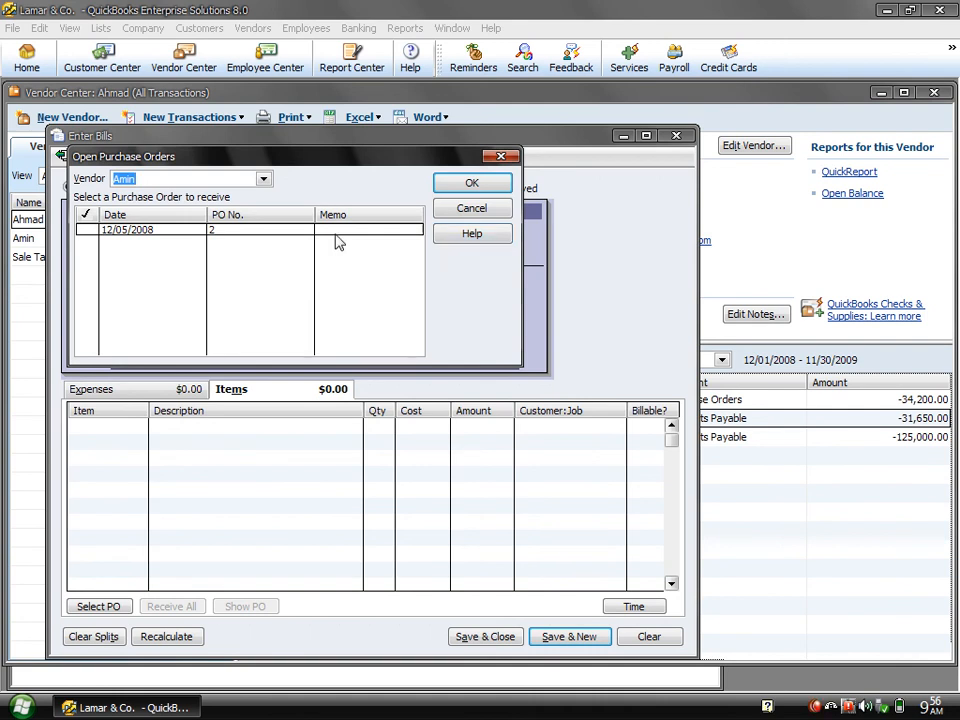
pyautogui.click(87, 231)
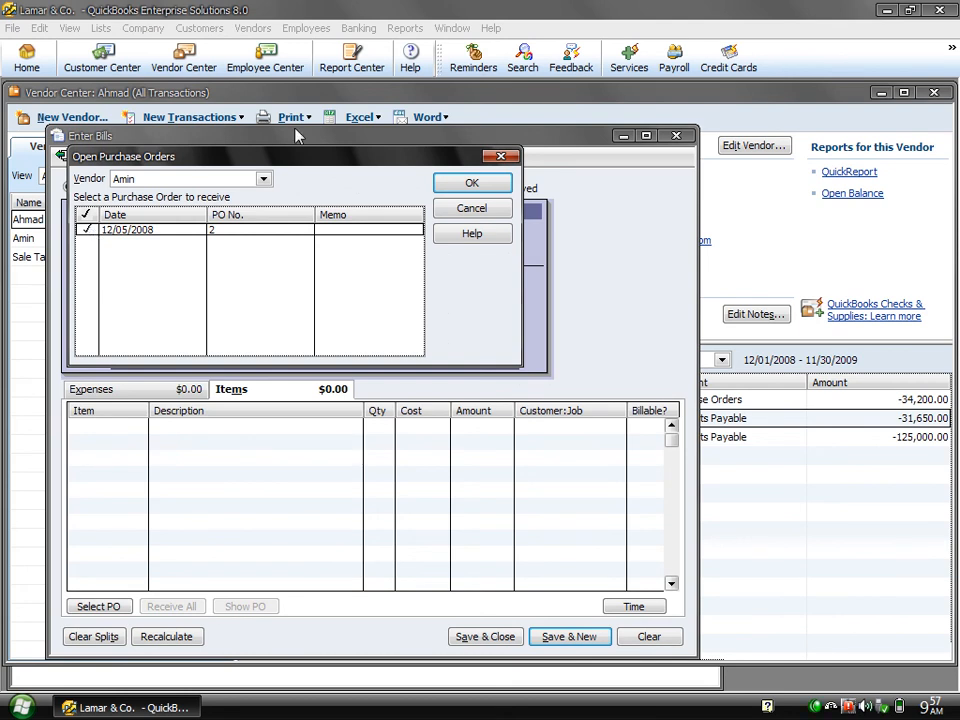
pyautogui.click(450, 186)
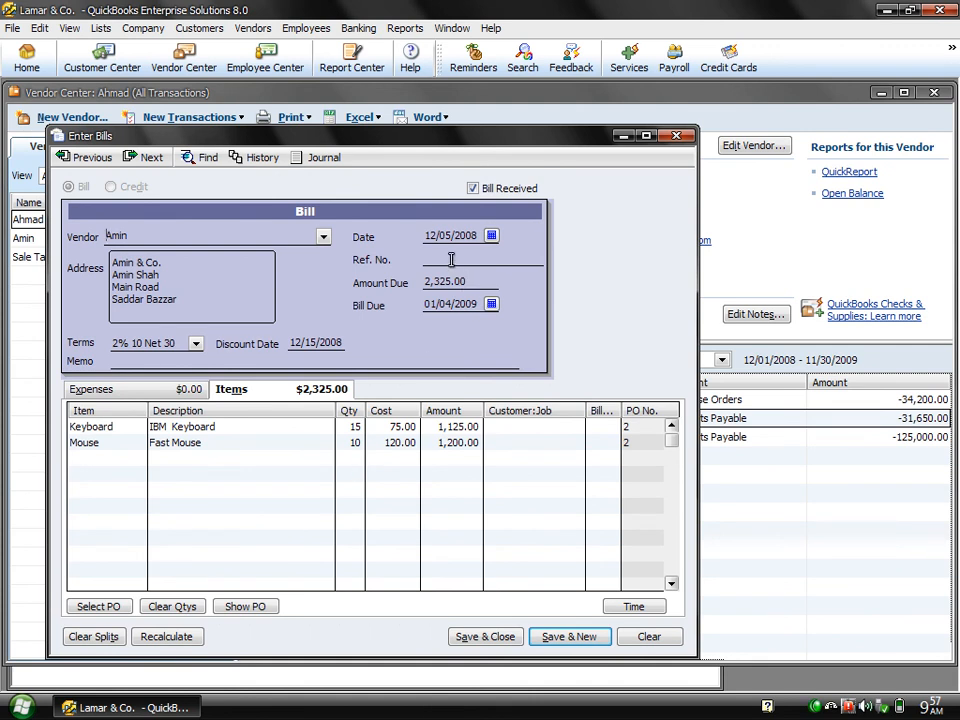
pyautogui.write('3324')
pyautogui.click(480, 642)
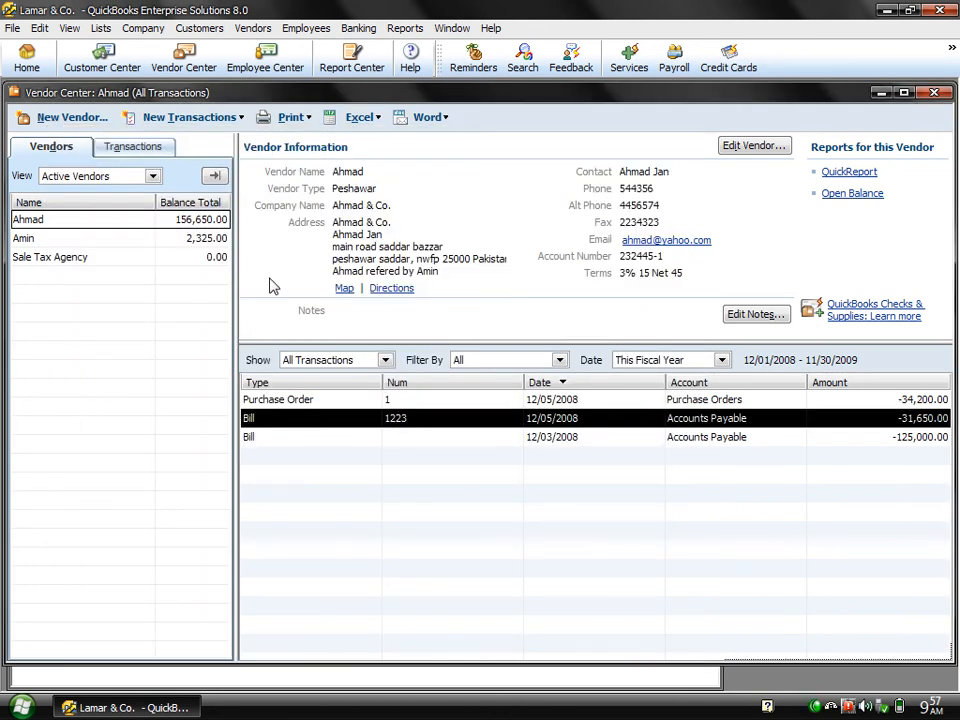
# Step: Check bill 3324 in the vendor's transactions and in the Transaction List by Vendor report, closing both windows
pyautogui.click(164, 241)
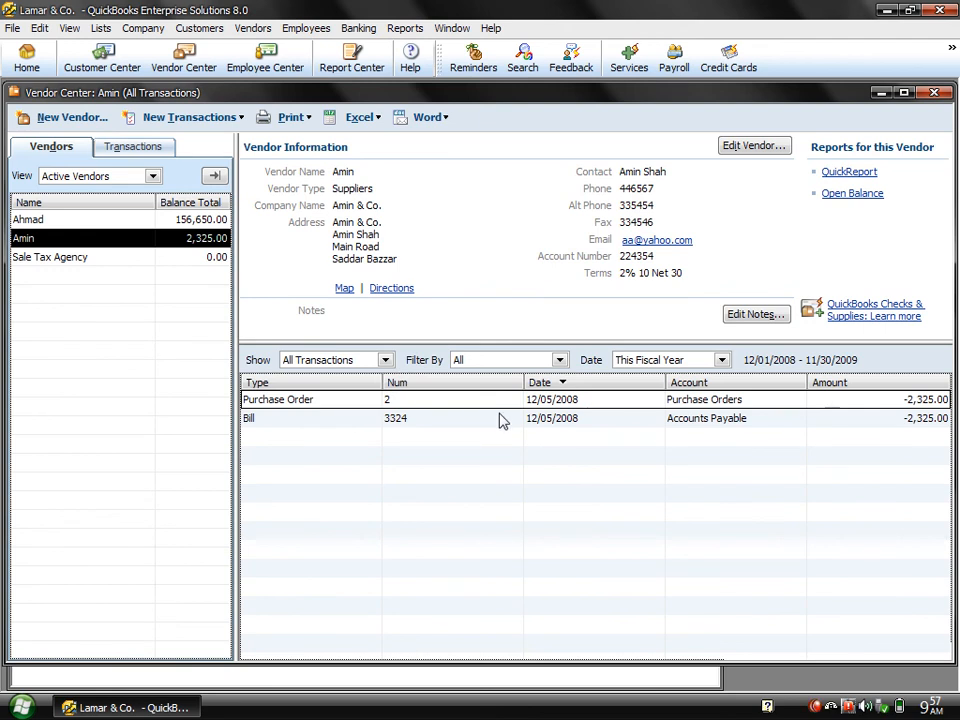
pyautogui.click(495, 420)
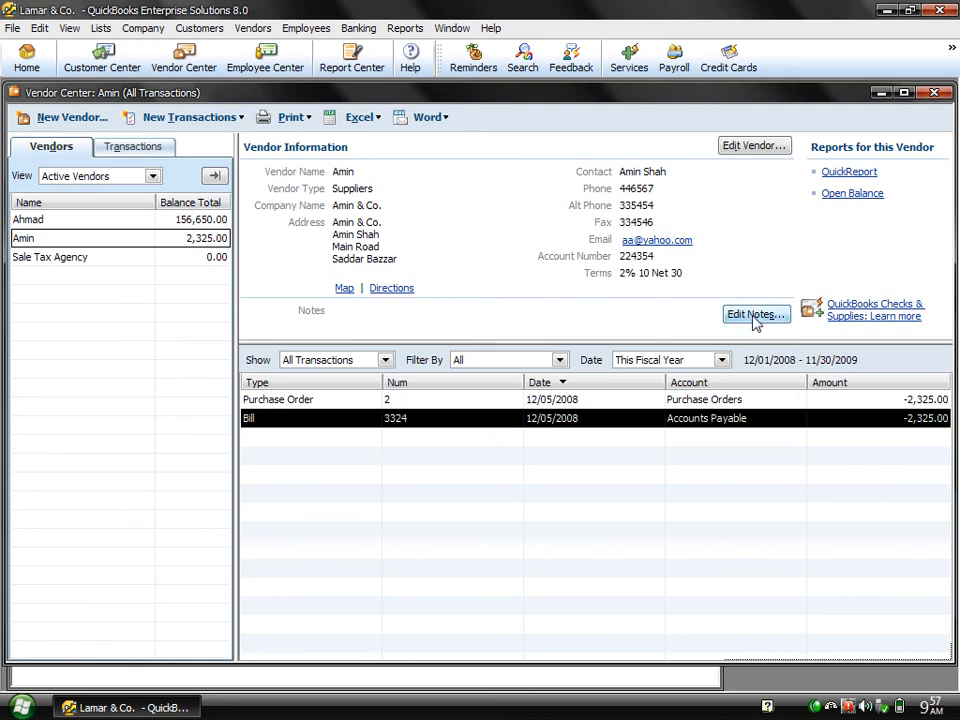
pyautogui.click(936, 93)
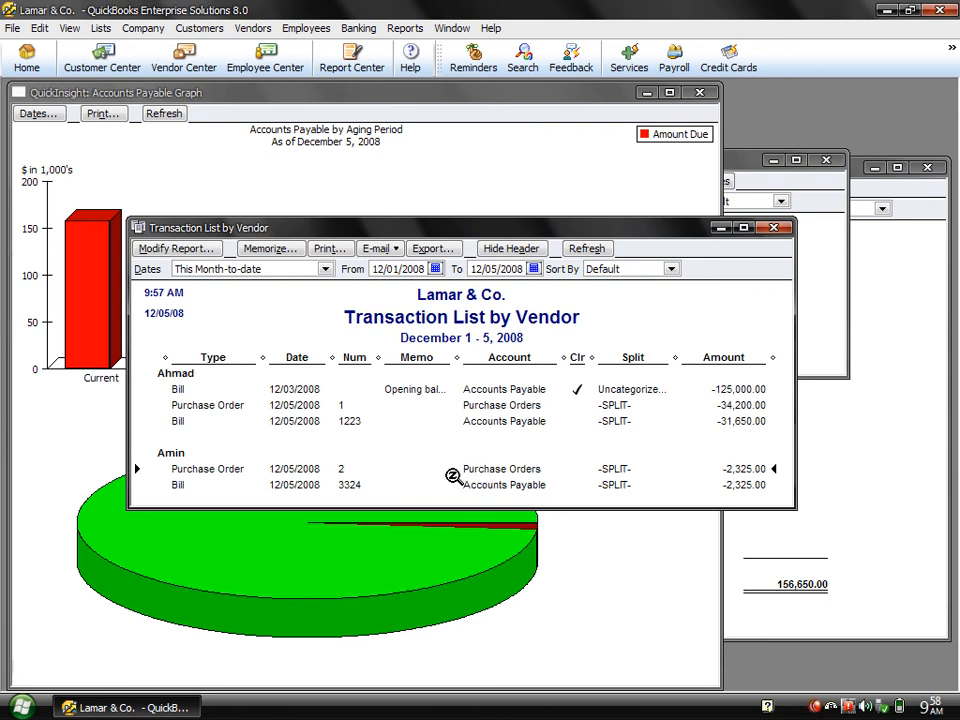
pyautogui.click(346, 486)
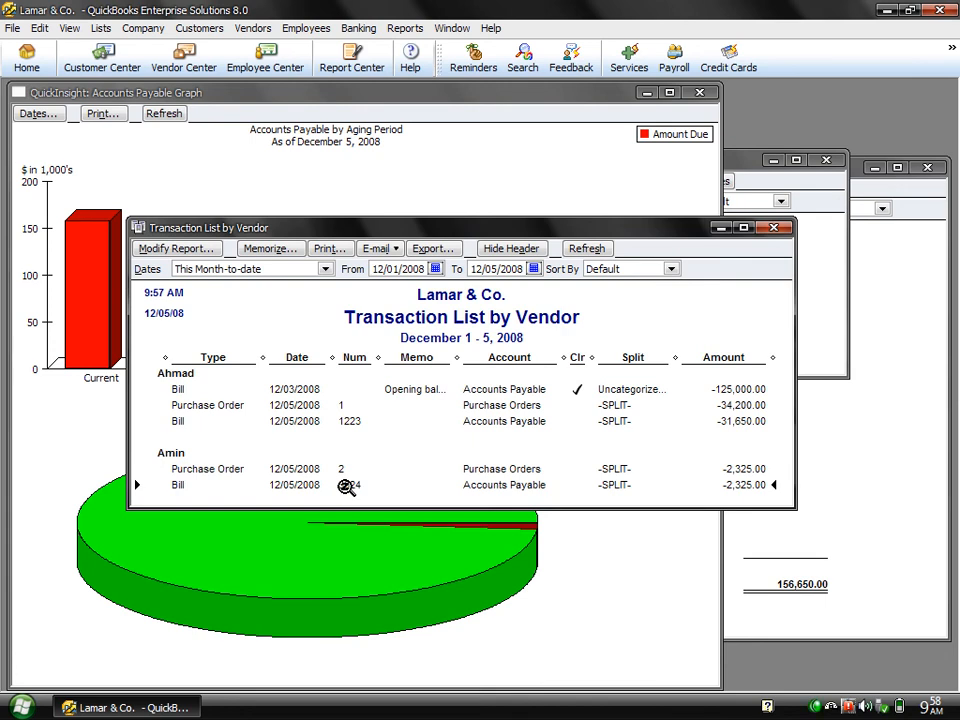
pyautogui.click(773, 229)
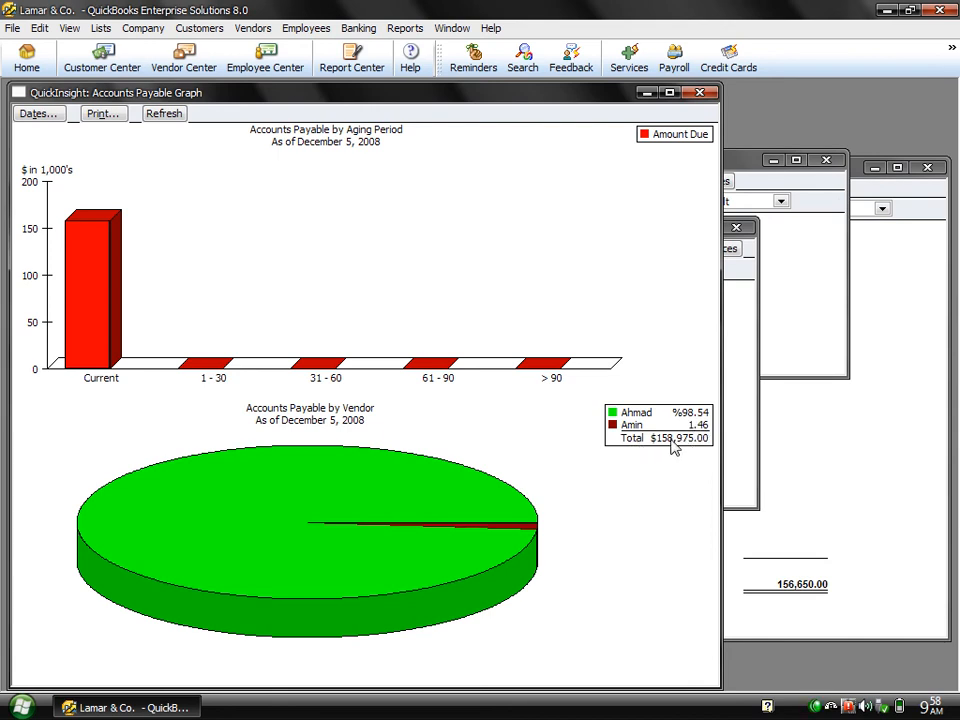
# Step: Inspect the Current aging bar of the Accounts Payable Graph down to the smaller vendor slice's aging detail, and close the graph windows
pyautogui.doubleClick(92, 285)
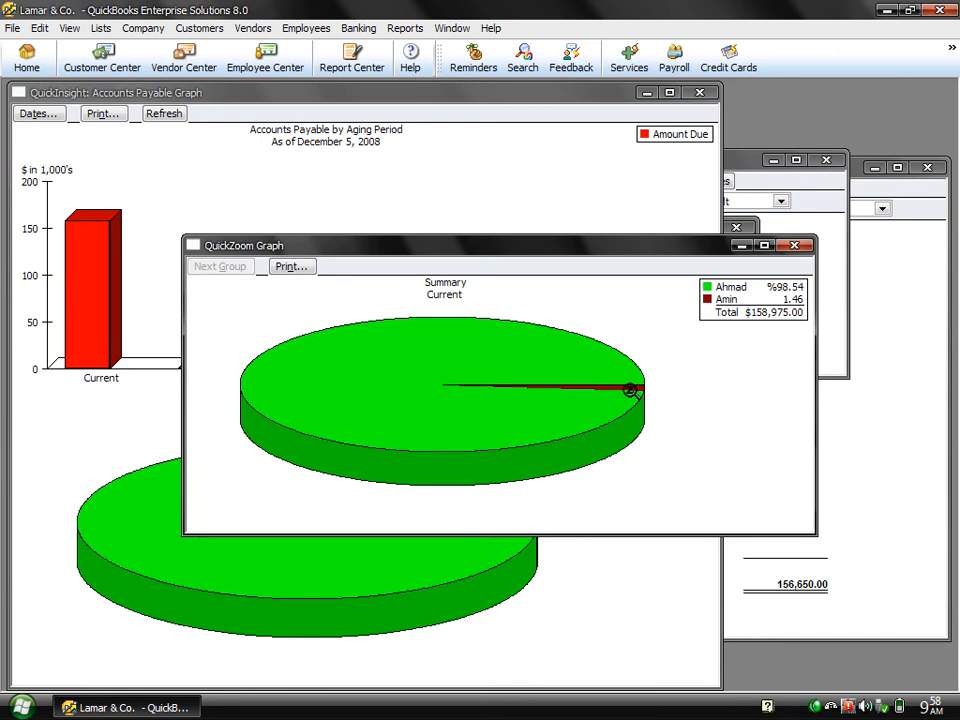
pyautogui.doubleClick(633, 391)
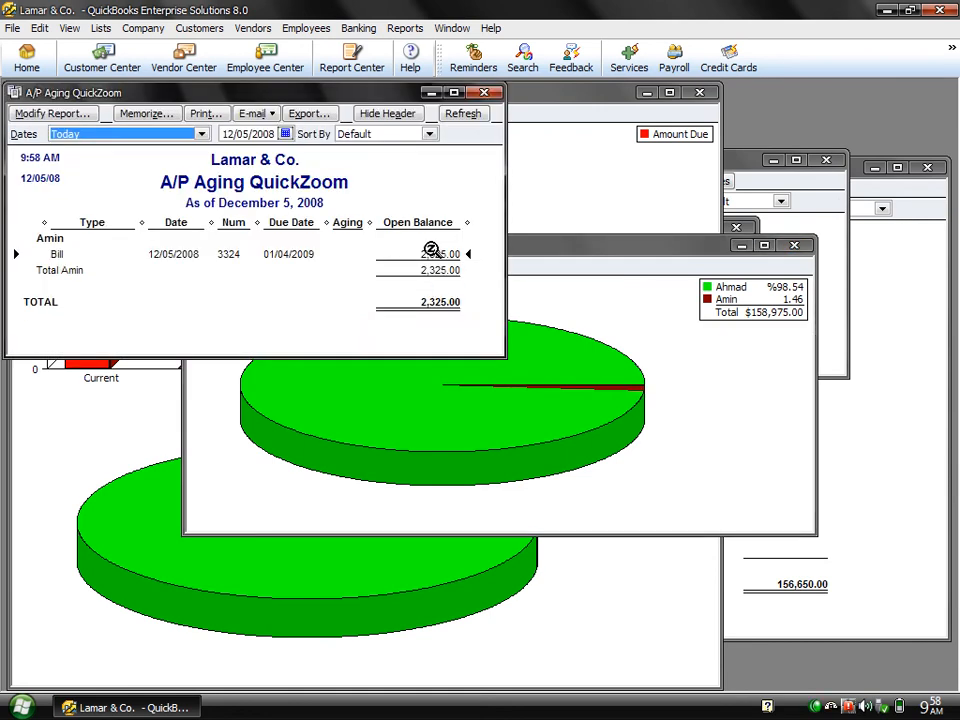
pyautogui.click(483, 93)
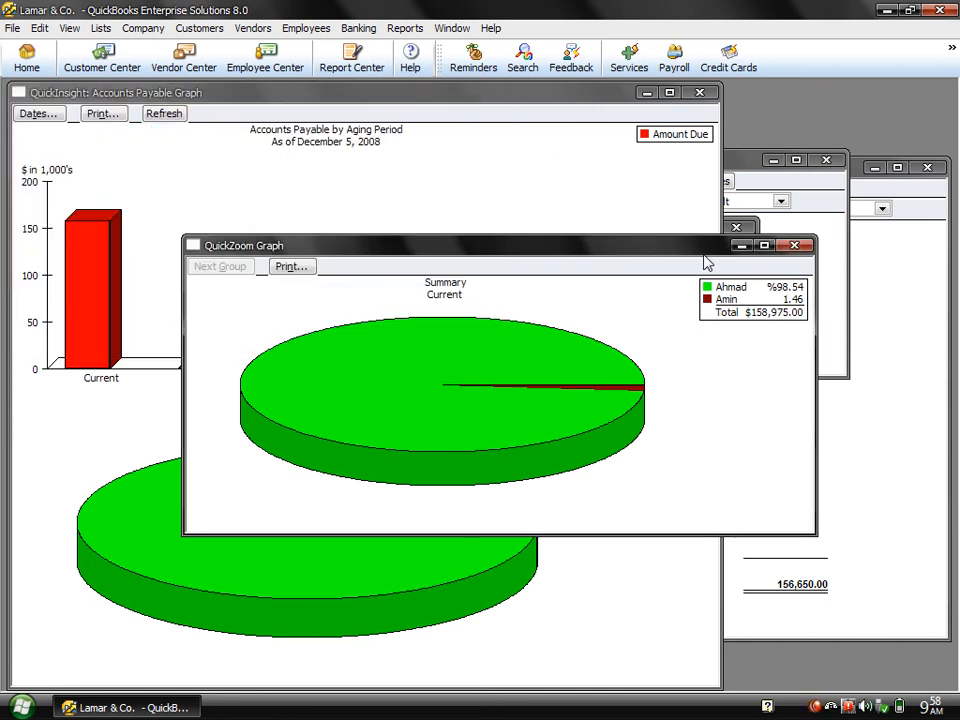
pyautogui.click(791, 251)
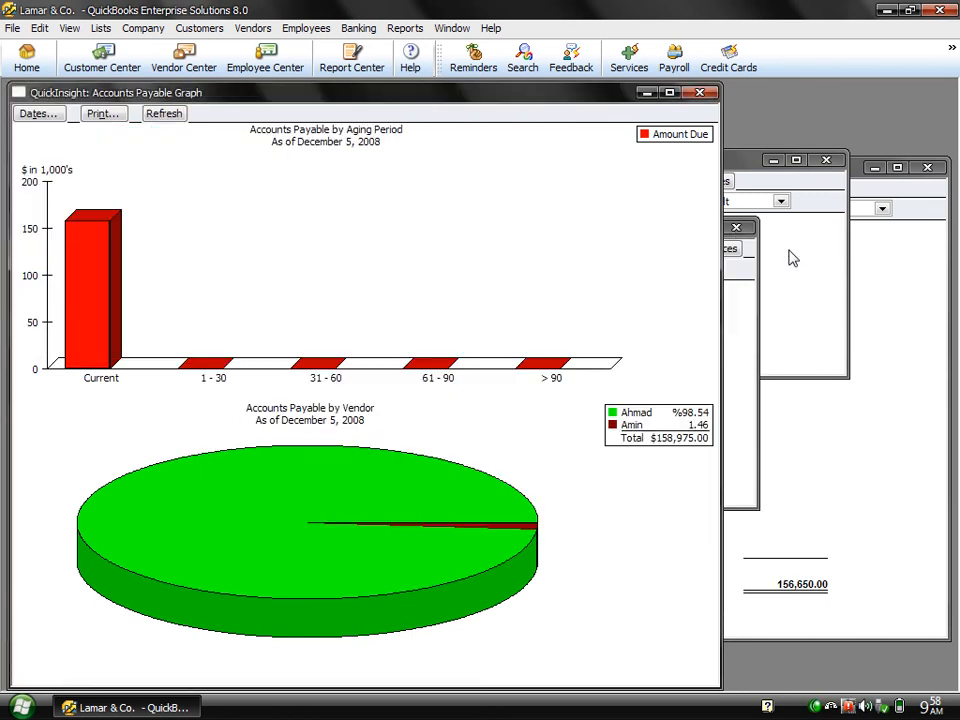
pyautogui.click(699, 93)
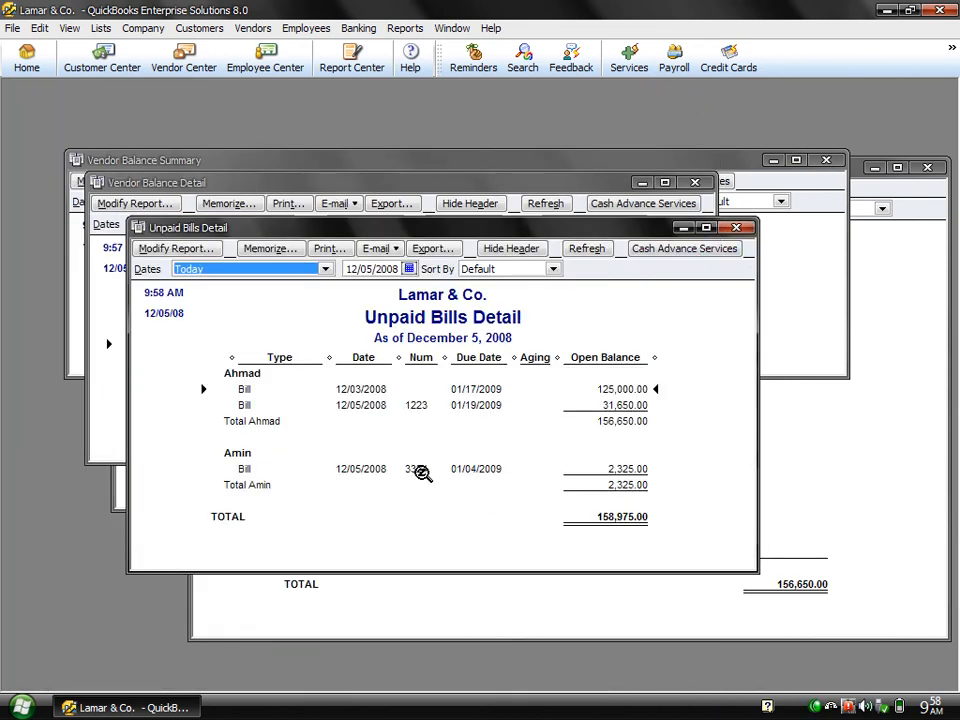
# Step: Review bill 3324 in the open unpaid bills, vendor balance and A/P aging reports, closing each report
pyautogui.click(425, 472)
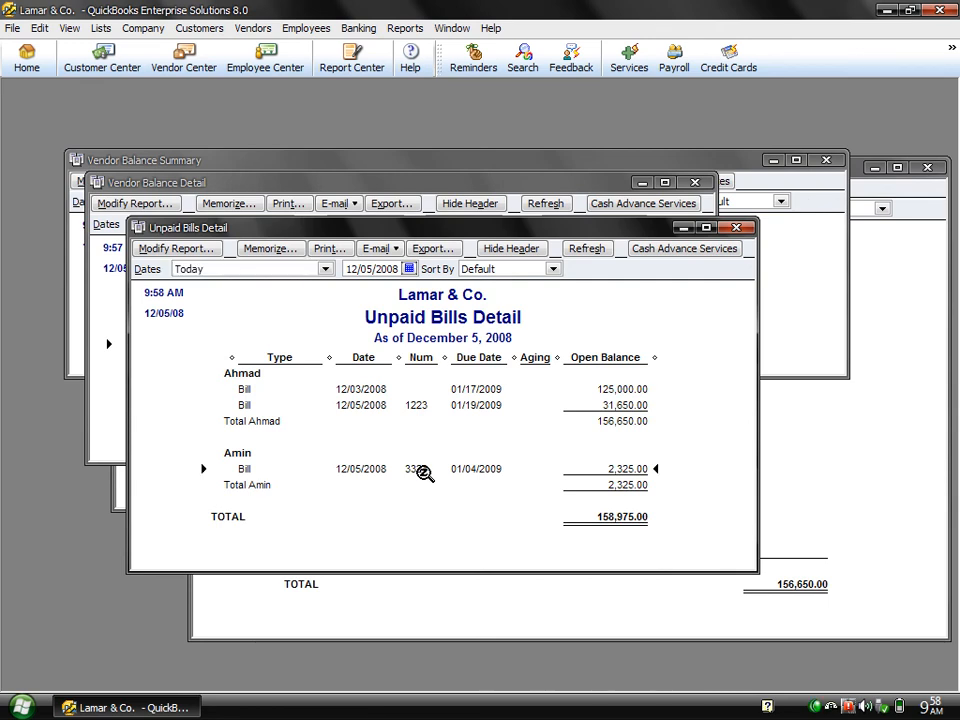
pyautogui.click(736, 228)
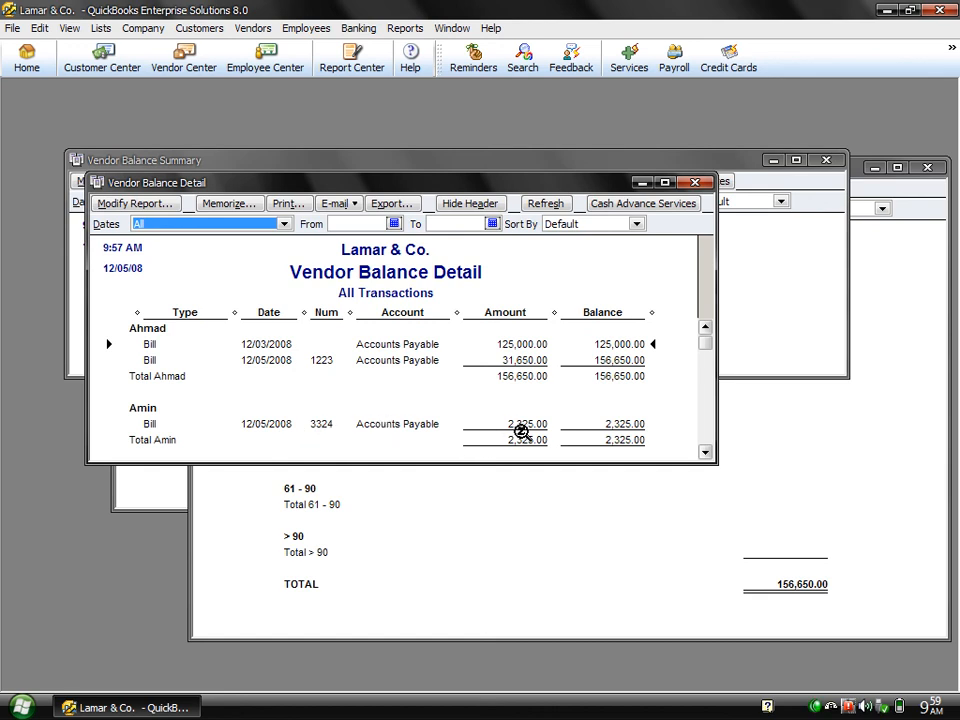
pyautogui.click(695, 182)
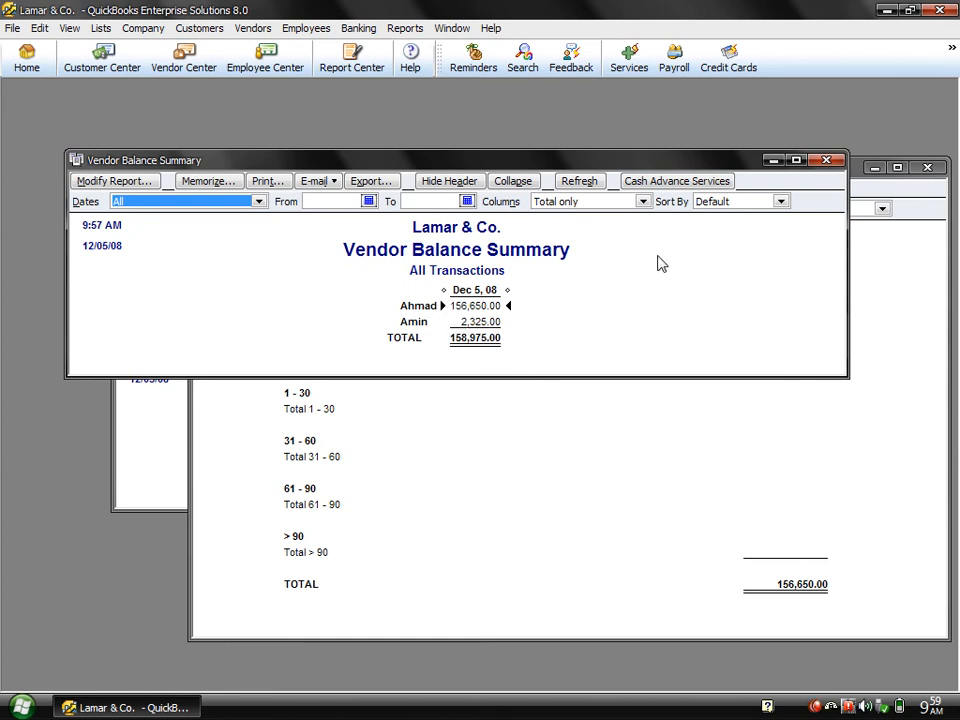
pyautogui.click(826, 161)
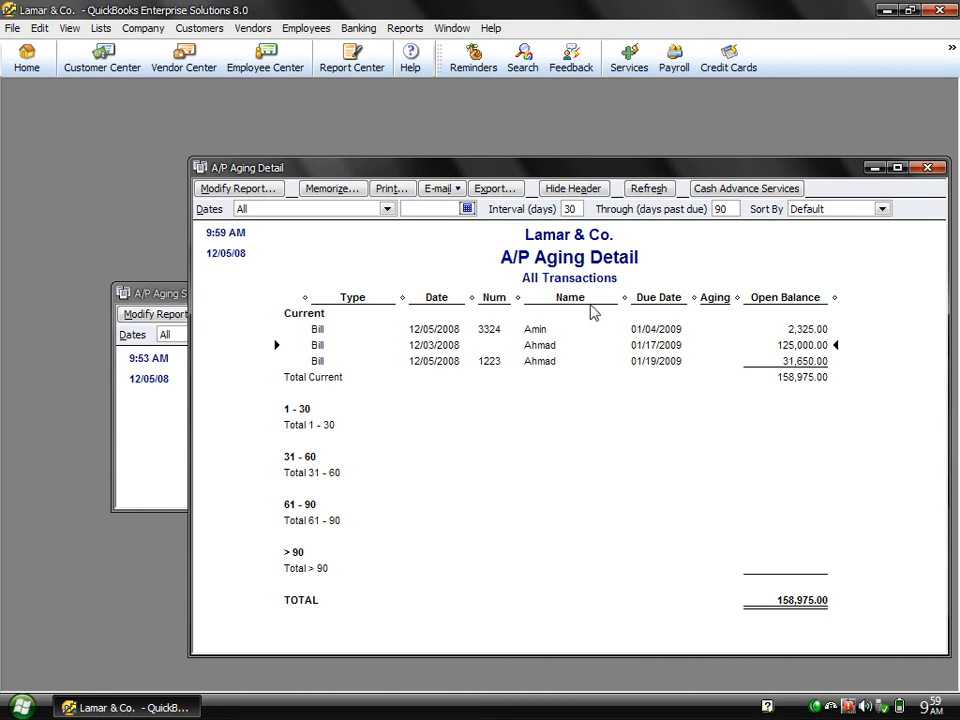
pyautogui.click(926, 168)
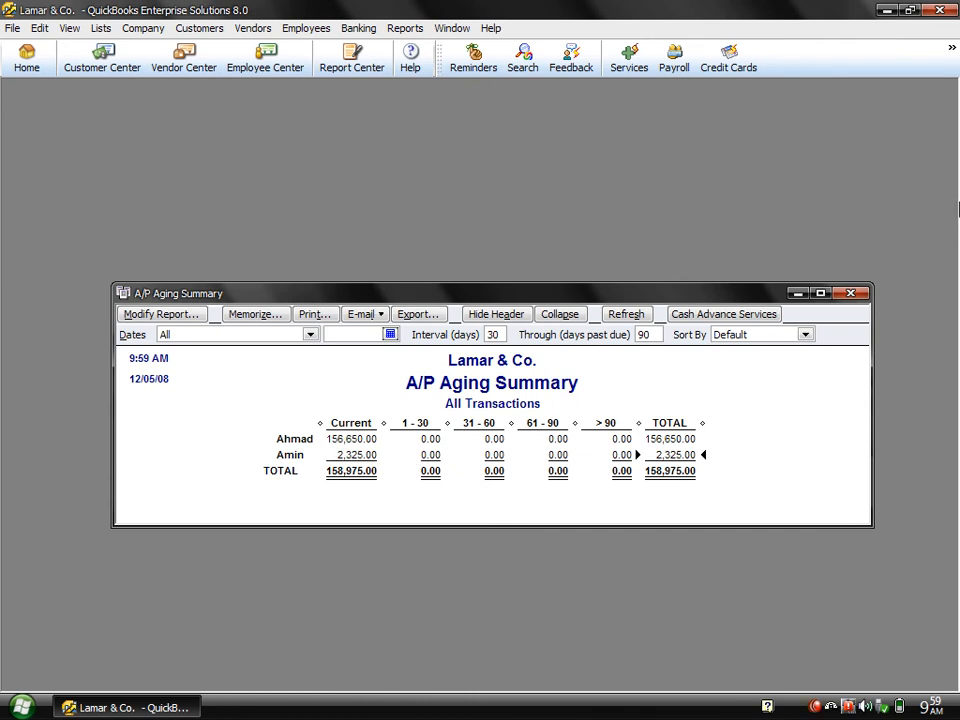
pyautogui.click(851, 294)
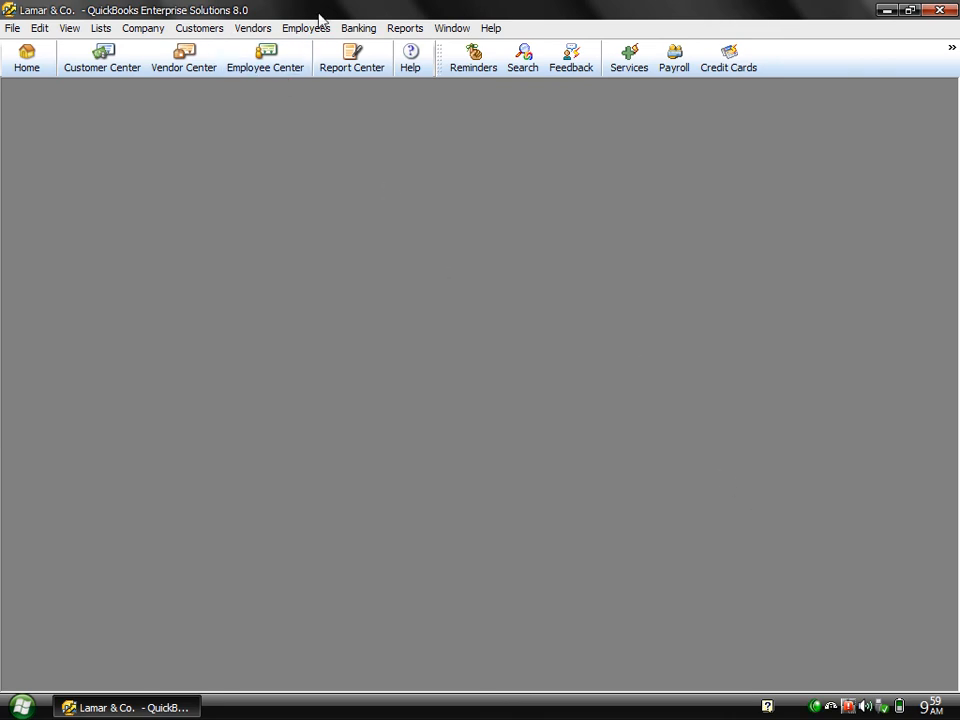
# Step: Open Pay Bills and select only bill 3324 for payment
pyautogui.click(255, 28)
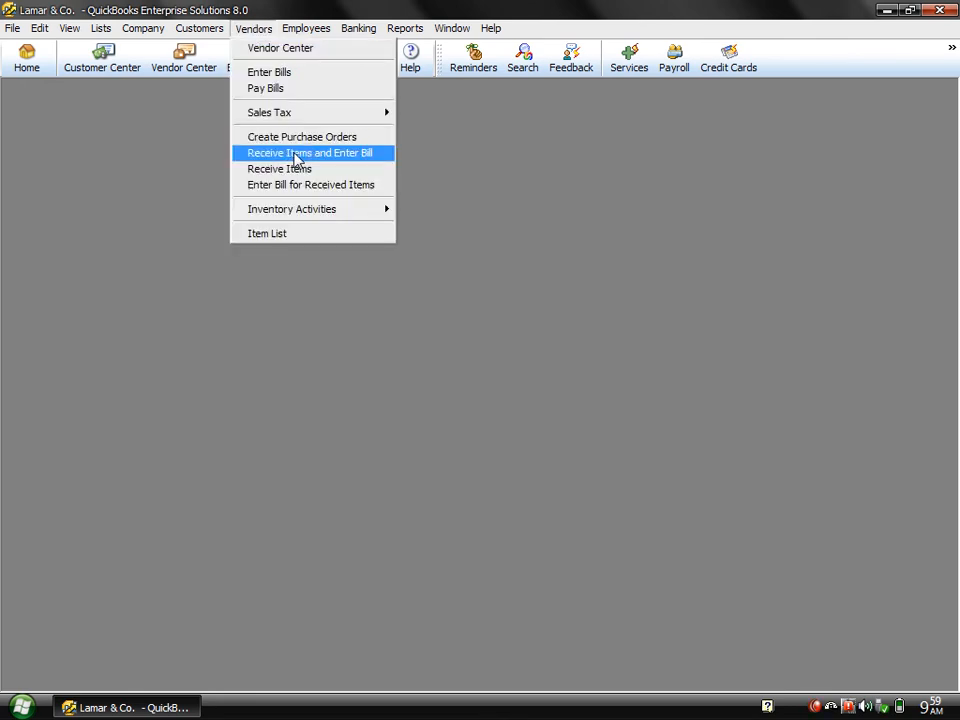
pyautogui.click(290, 90)
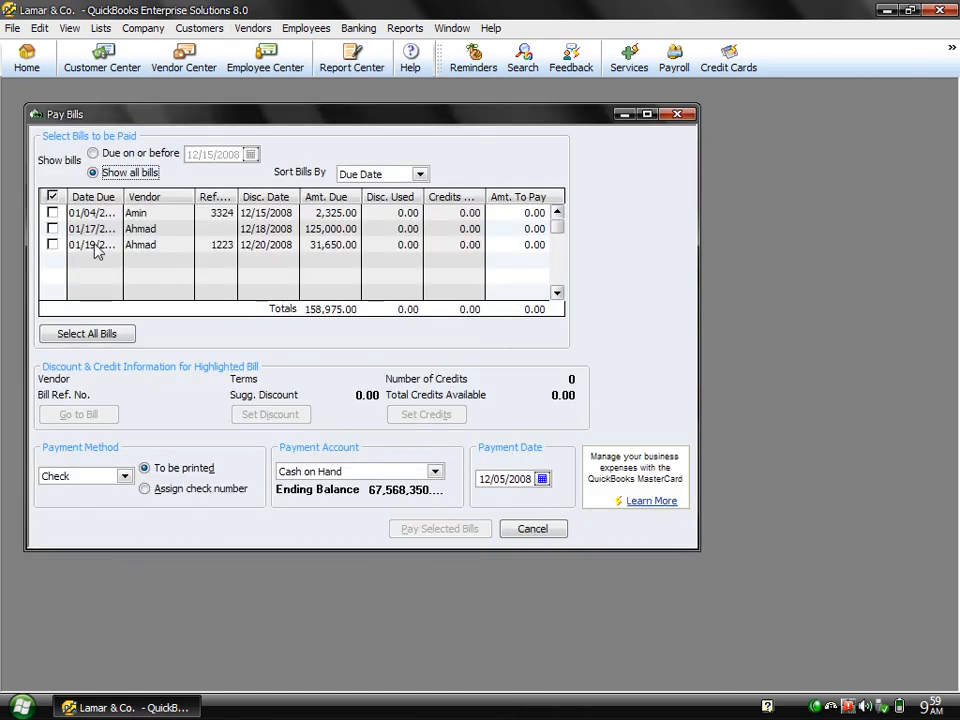
pyautogui.click(52, 212)
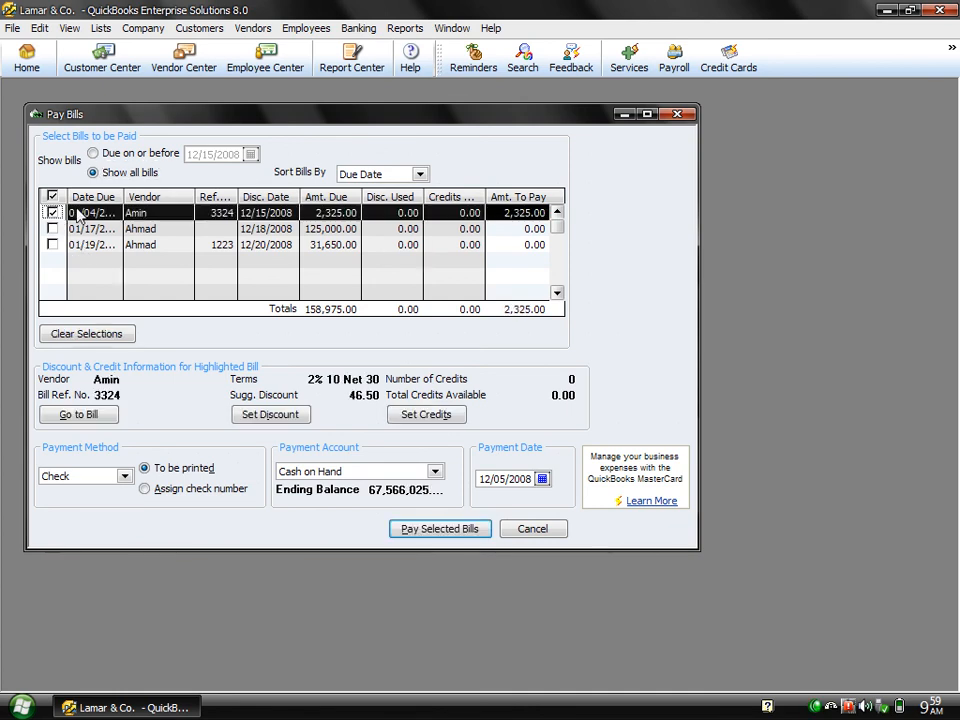
pyautogui.click(84, 343)
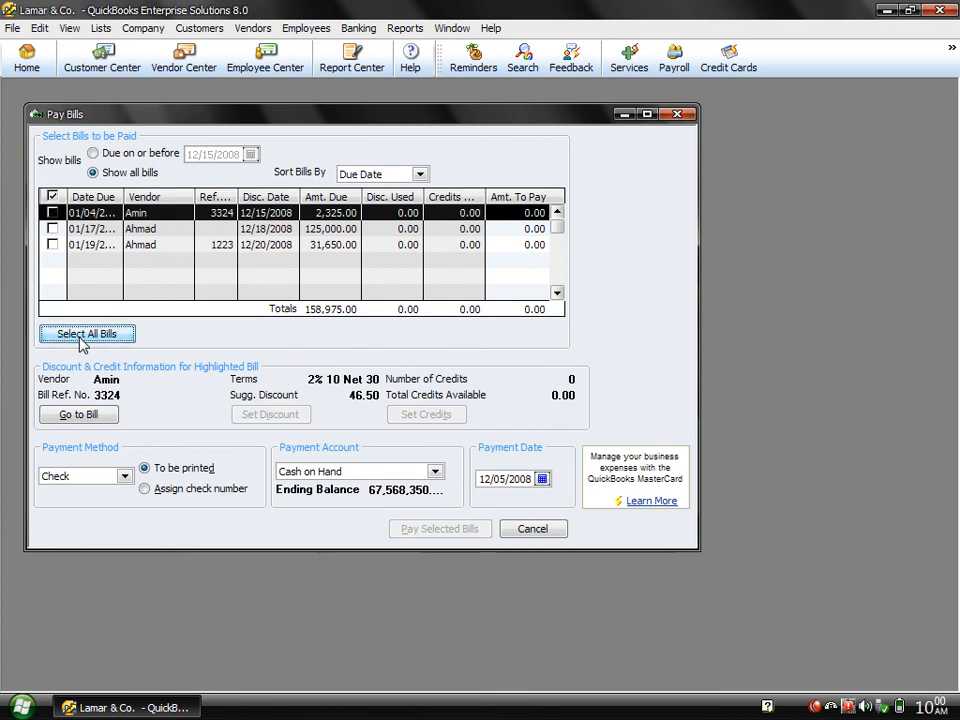
pyautogui.click(53, 213)
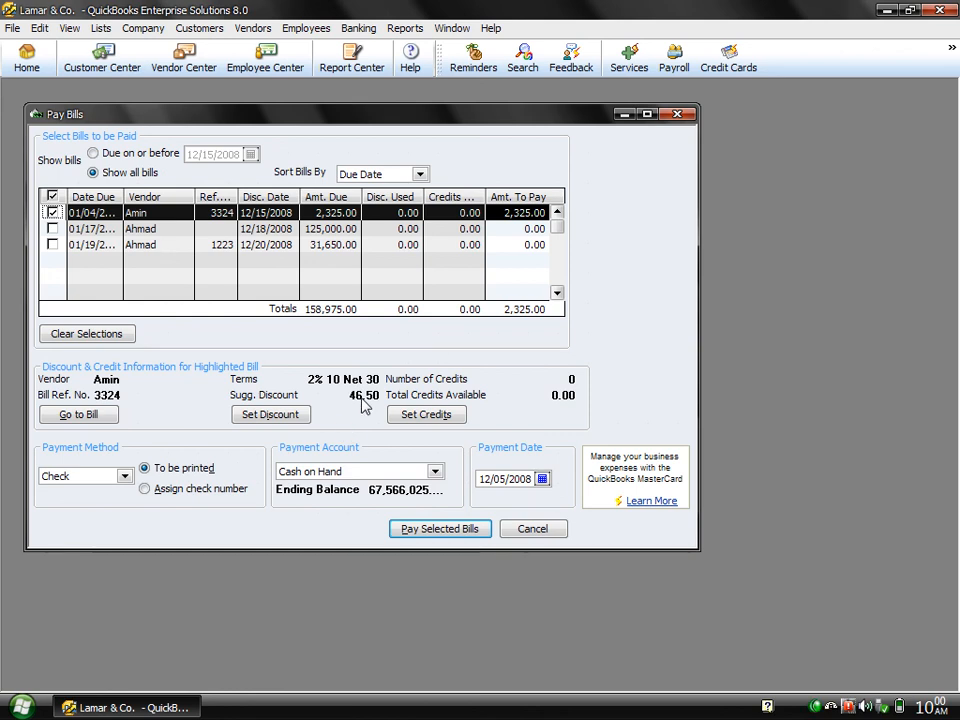
# Step: Apply the suggested 46.50 discount to bill 3324, adding a new income account named Discount Received as its discount account
pyautogui.click(265, 415)
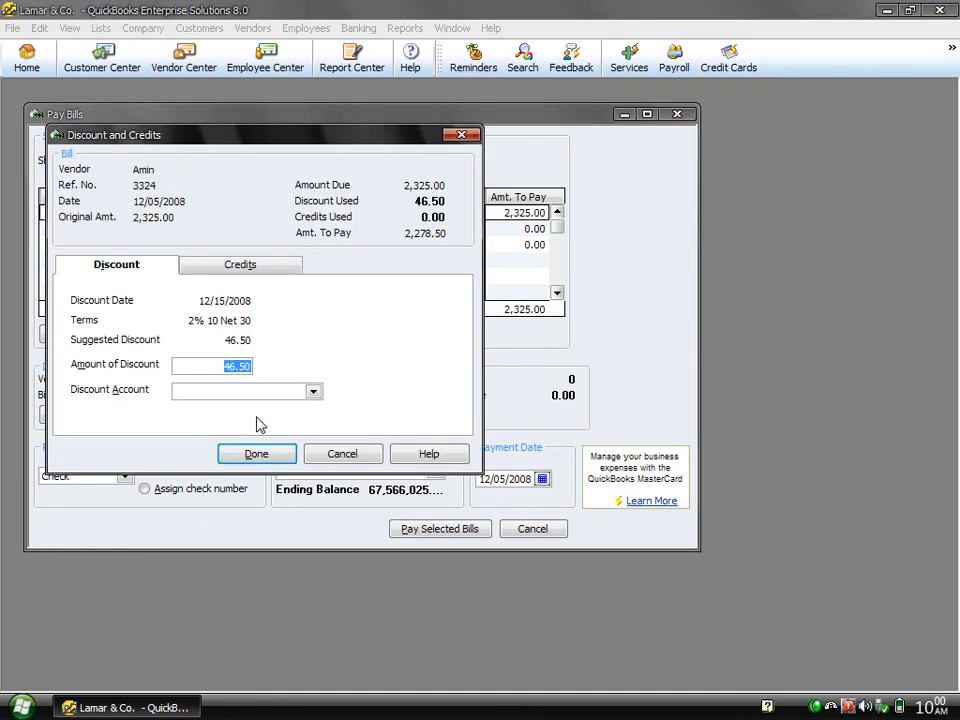
pyautogui.click(314, 393)
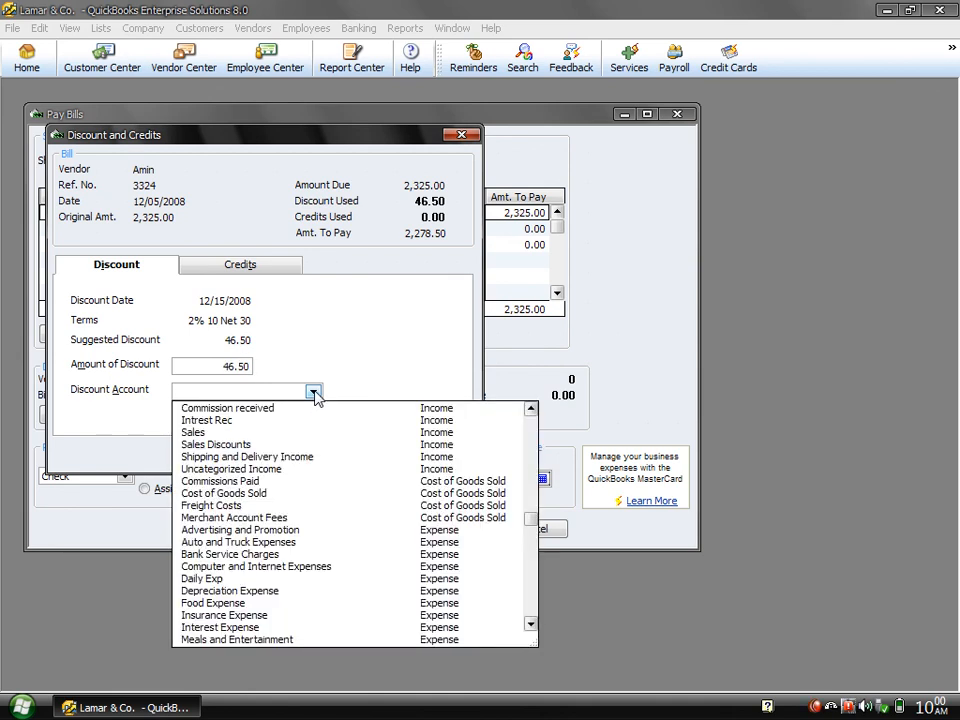
pyautogui.write('Di')
pyautogui.press('BackSpace')
pyautogui.press('BackSpace')
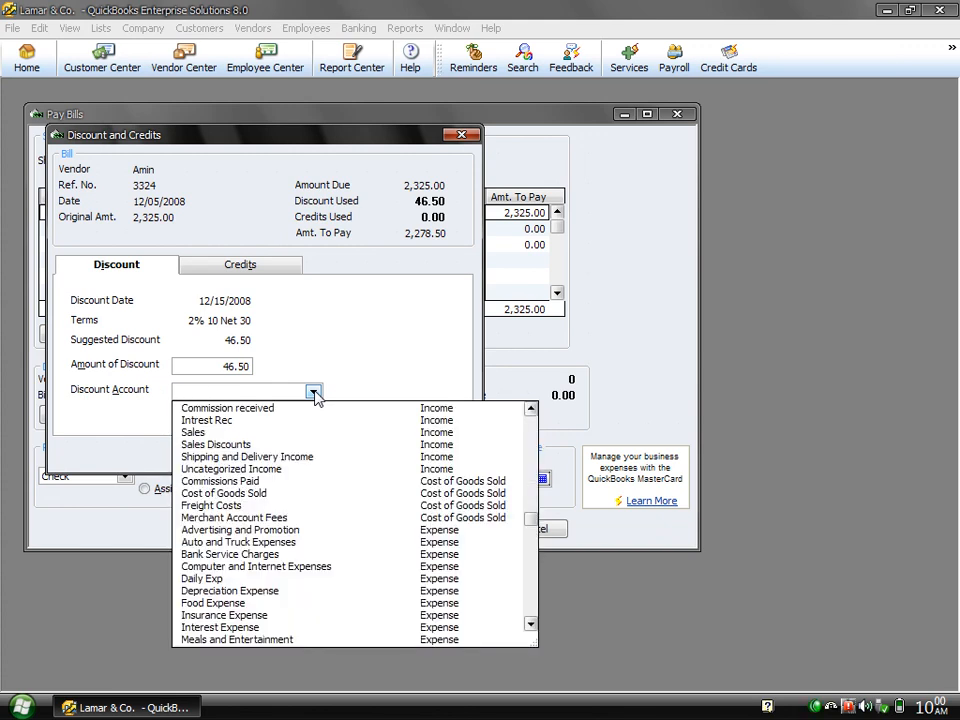
pyautogui.write('D')
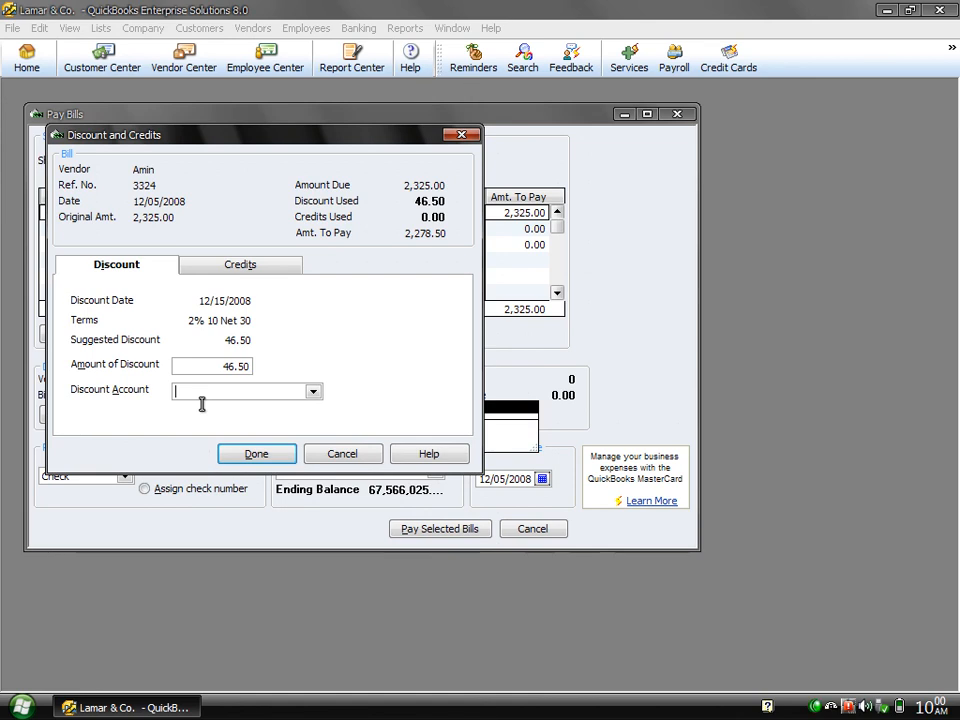
pyautogui.write('D')
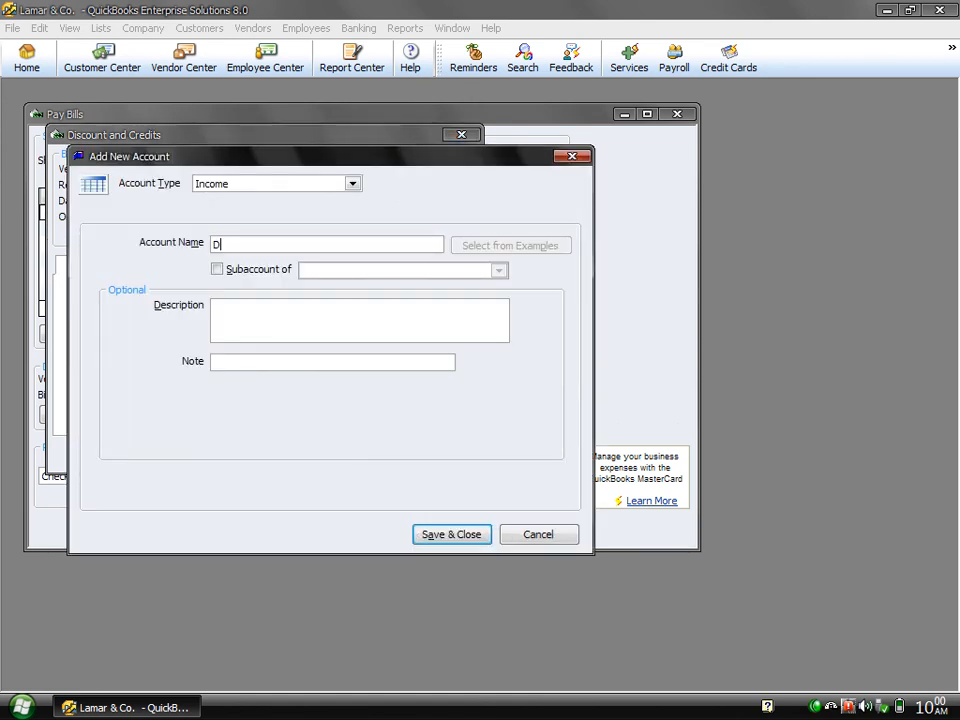
pyautogui.write('iscount Received')
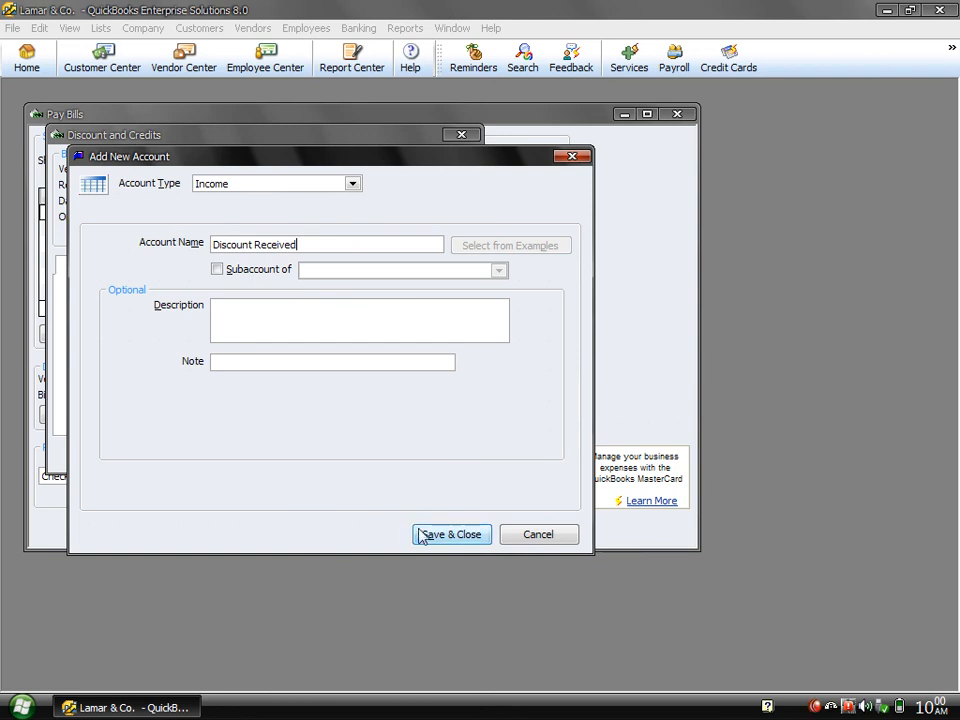
pyautogui.click(450, 534)
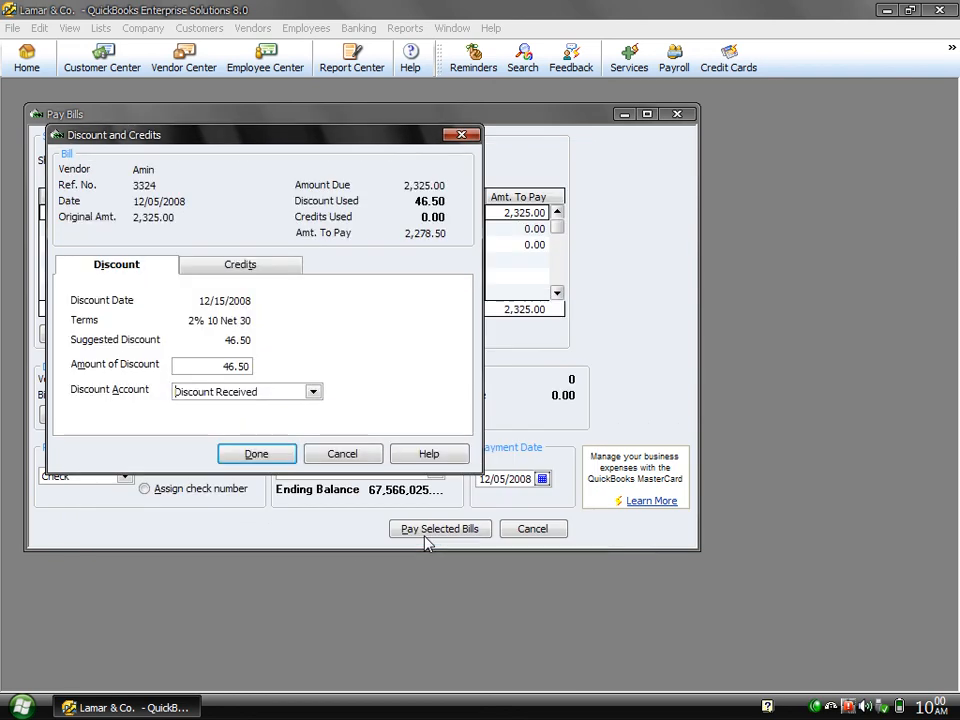
pyautogui.click(240, 459)
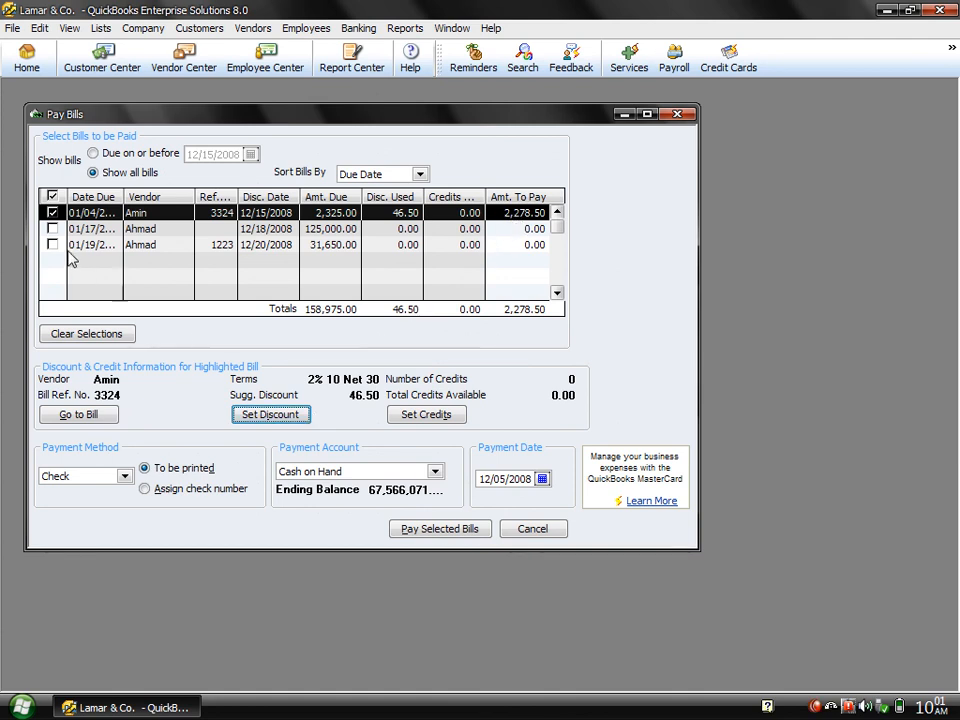
# Step: Select the 125,000.00 bill for payment and apply its suggested 3,750.00 discount to the Discount Received account
pyautogui.click(94, 230)
pyautogui.click(53, 228)
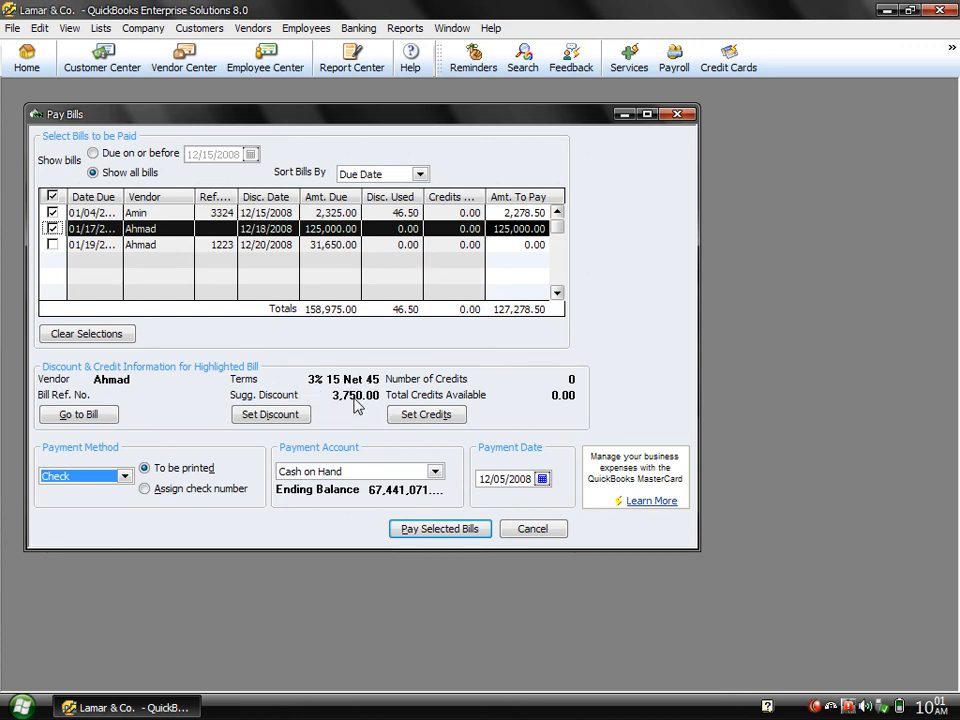
pyautogui.click(270, 414)
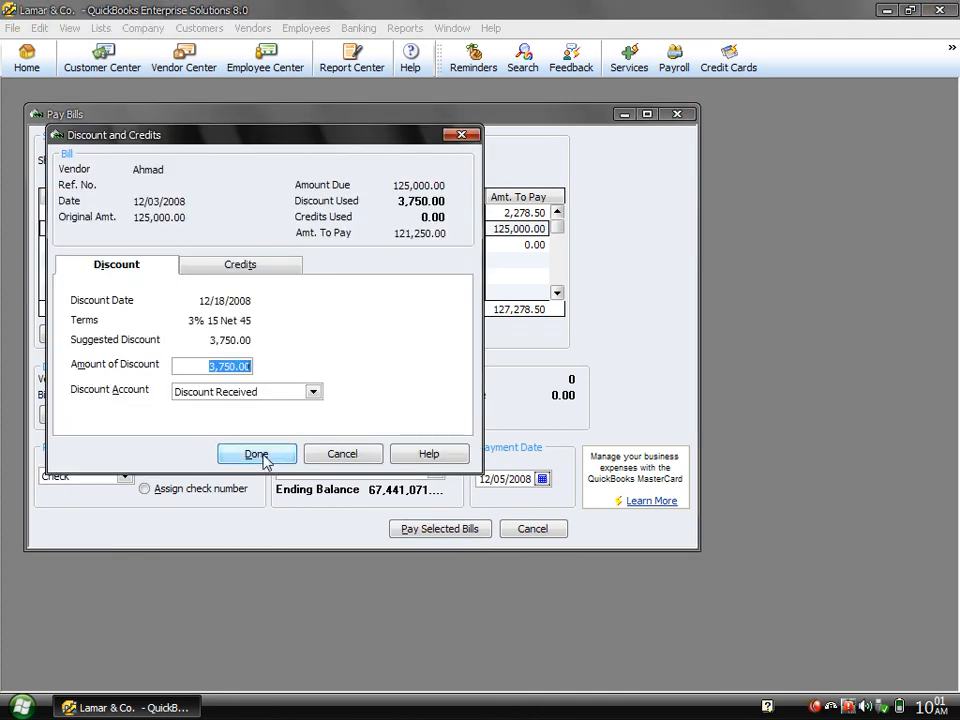
pyautogui.click(336, 457)
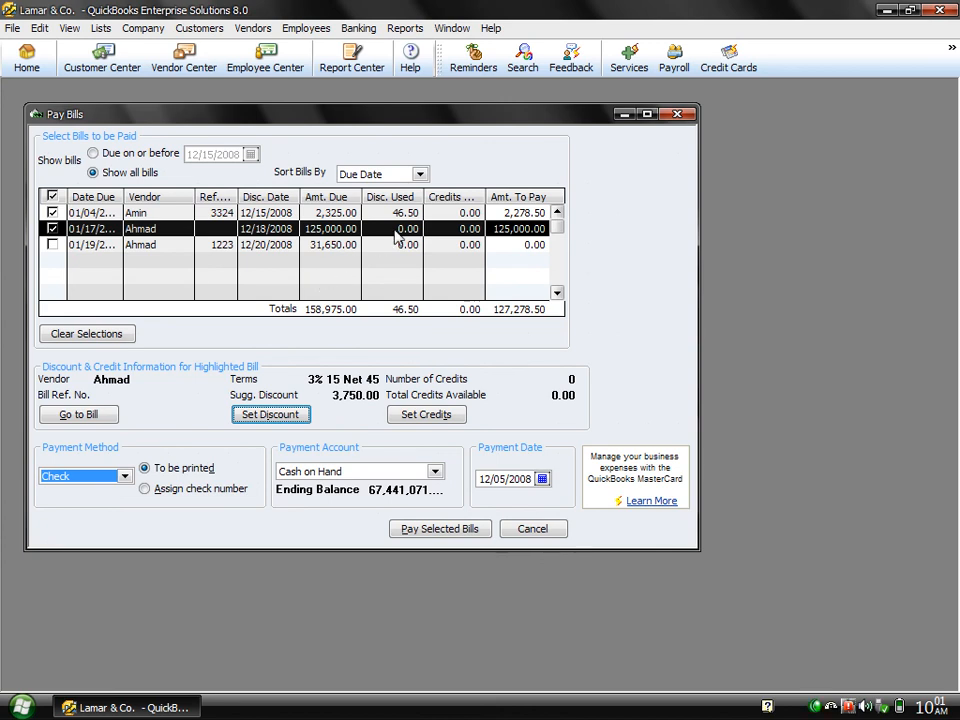
pyautogui.click(251, 416)
pyautogui.click(242, 452)
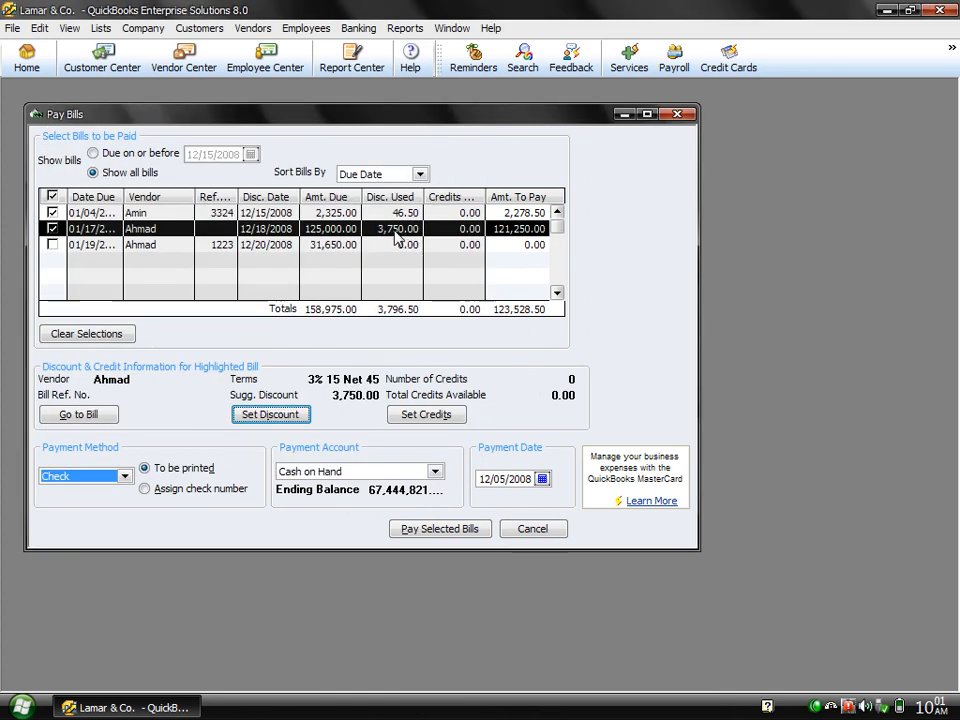
# Step: Select bill 1223 for payment and apply its suggested 949.50 discount to the Discount Received account
pyautogui.click(214, 248)
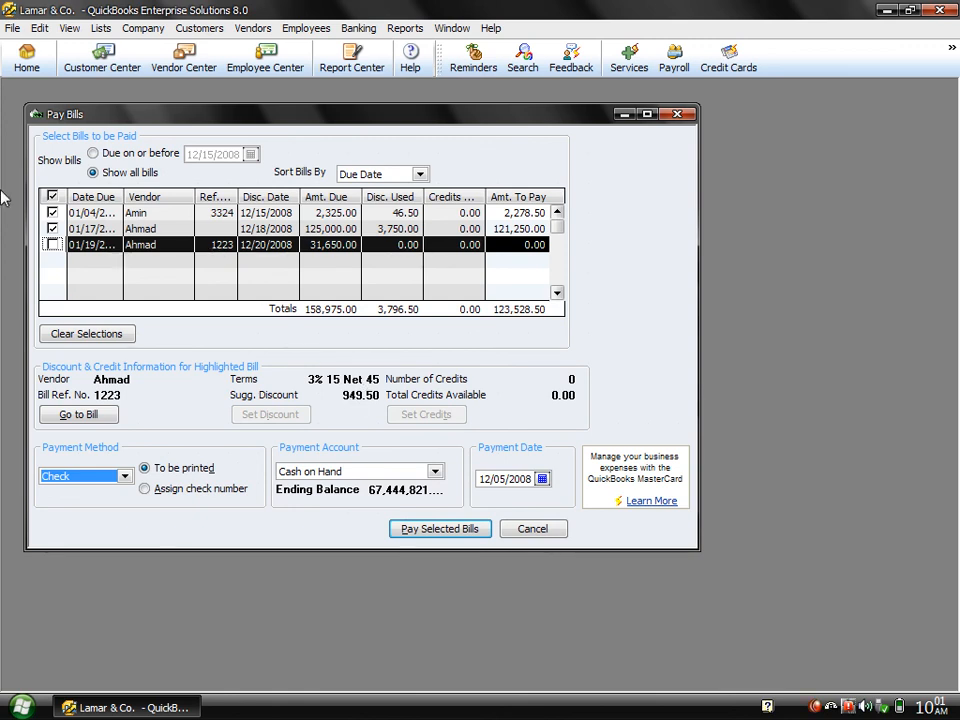
pyautogui.click(53, 244)
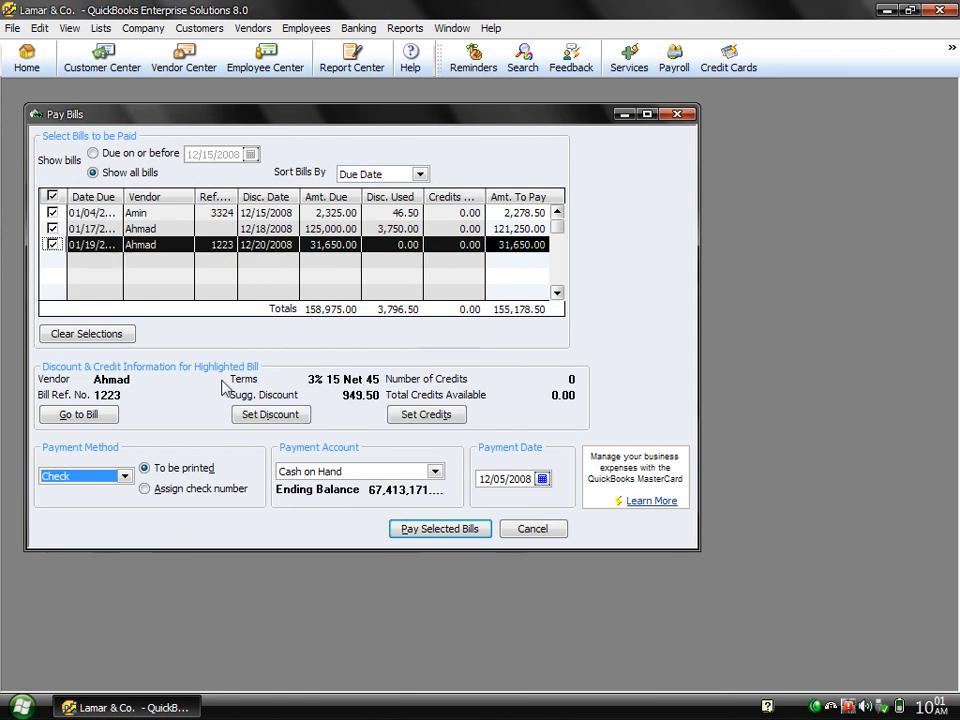
pyautogui.click(262, 415)
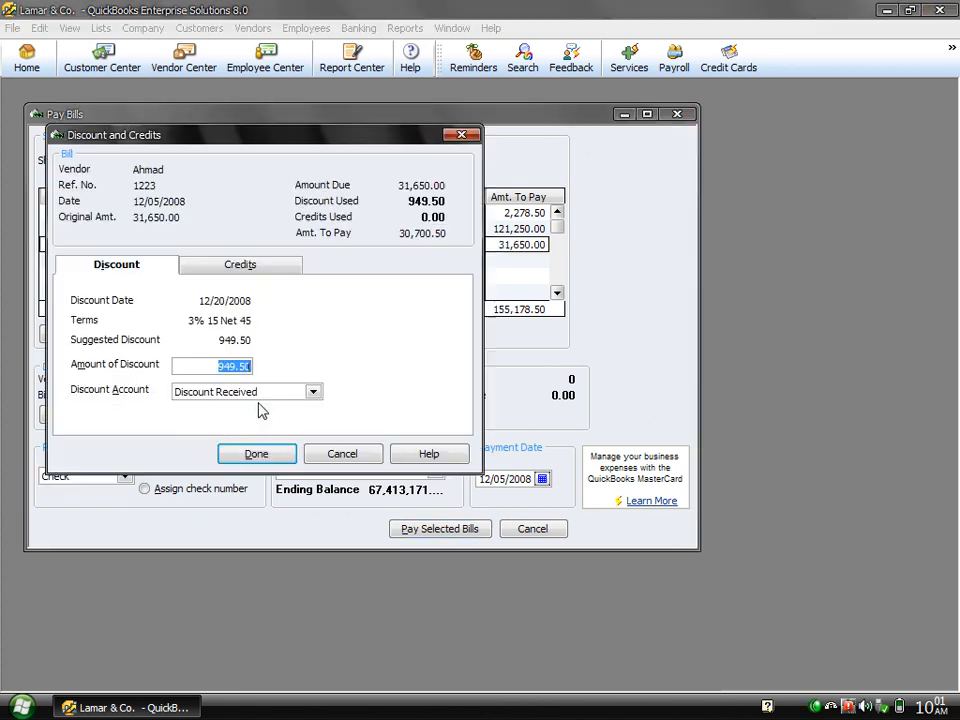
pyautogui.click(257, 456)
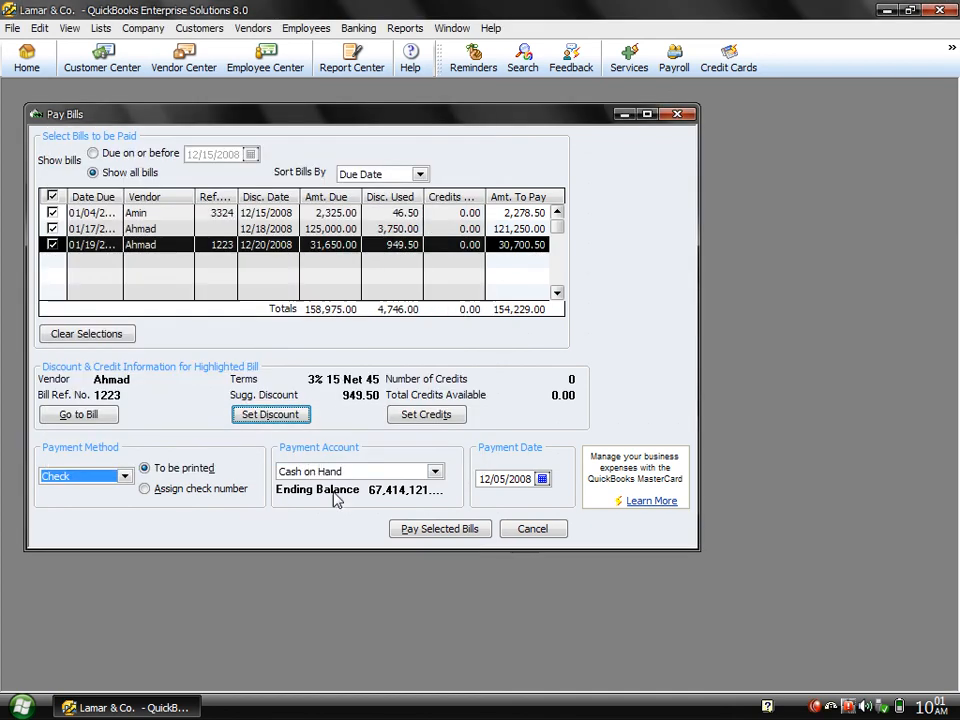
# Step: Pay the selected bills by check from the UBL Current account and close the payment summary
pyautogui.click(434, 474)
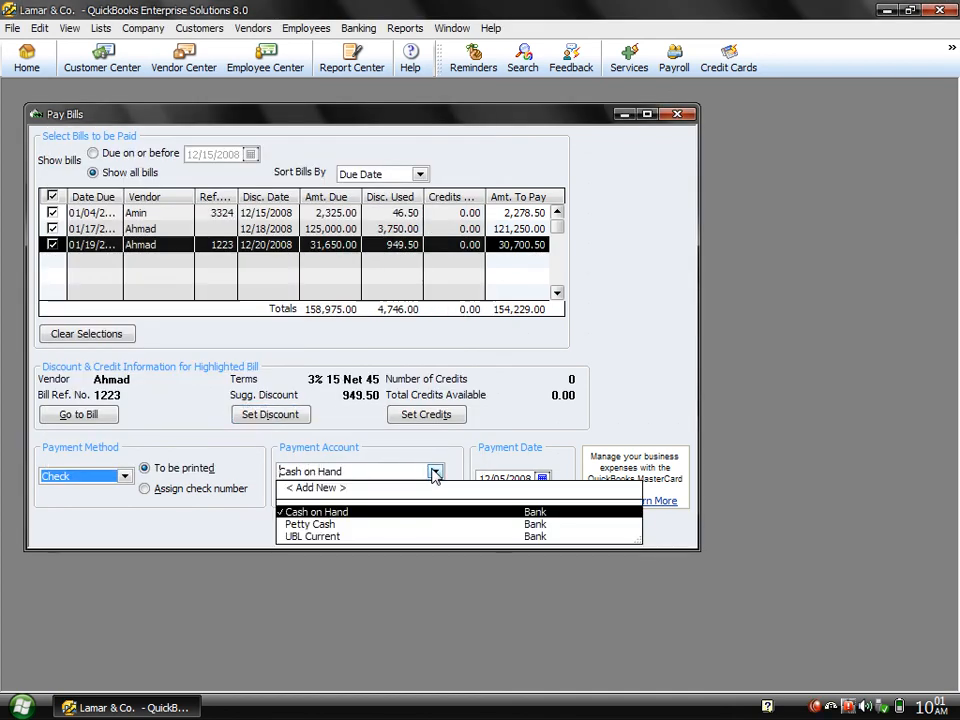
pyautogui.click(318, 537)
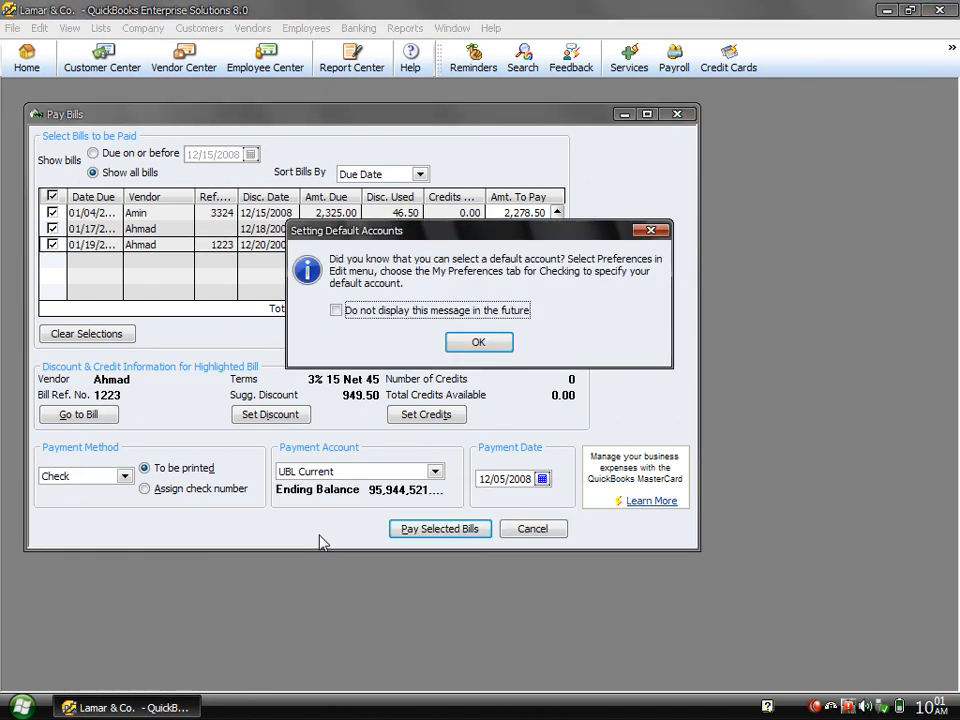
pyautogui.click(478, 345)
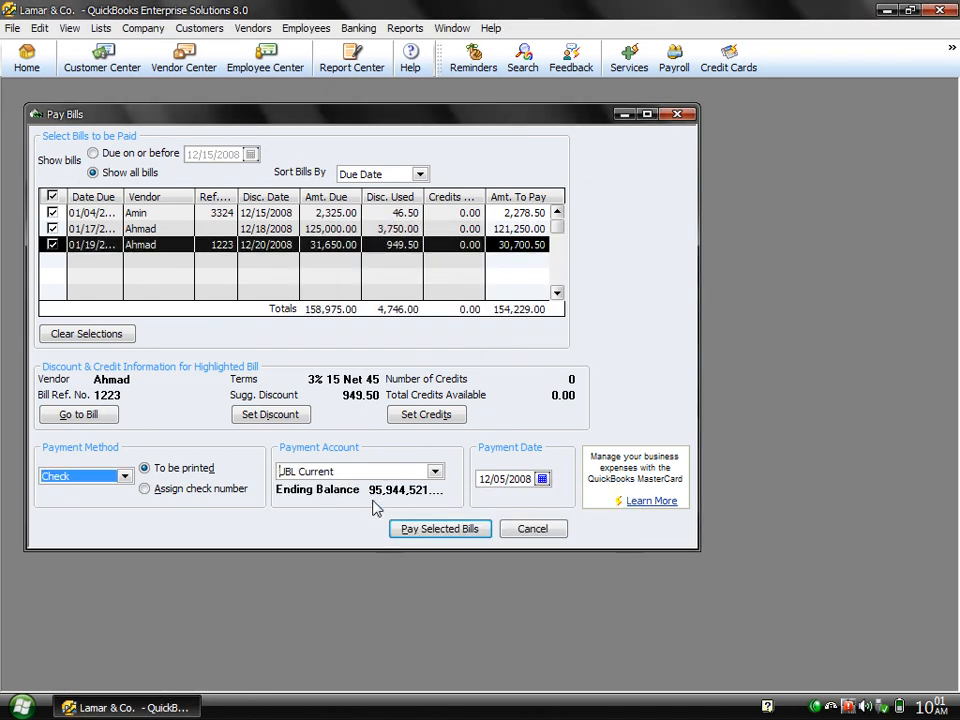
pyautogui.click(121, 478)
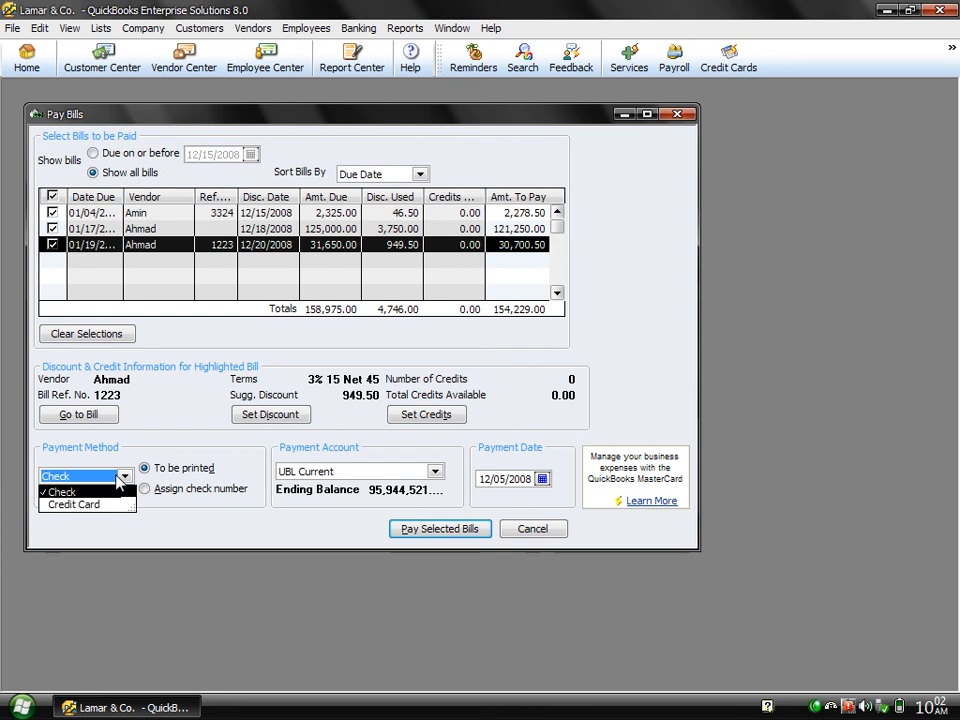
pyautogui.click(120, 478)
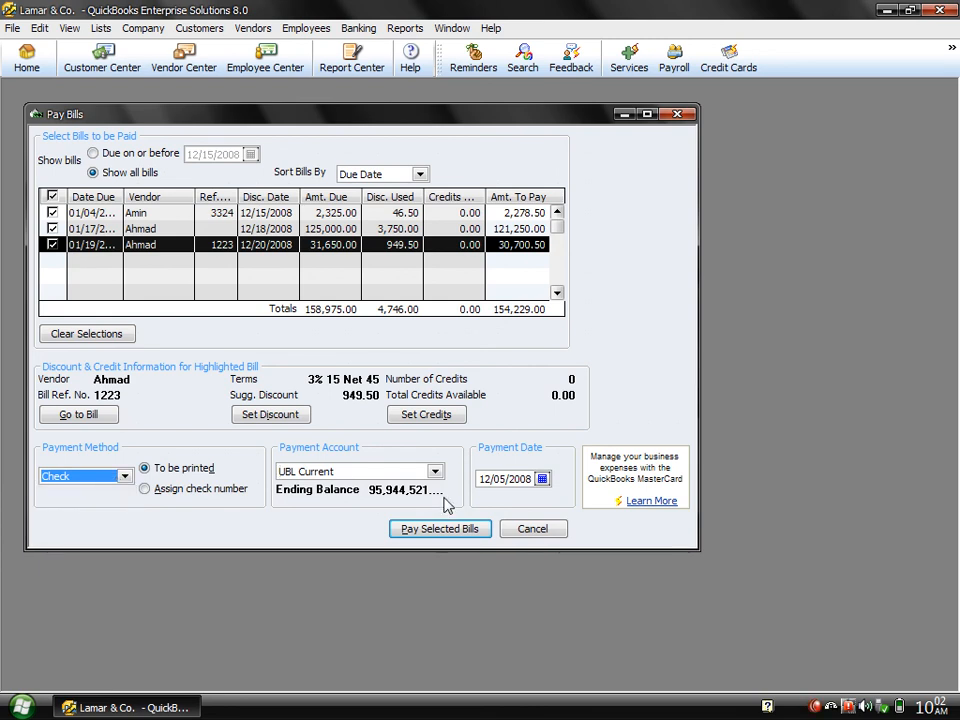
pyautogui.click(440, 529)
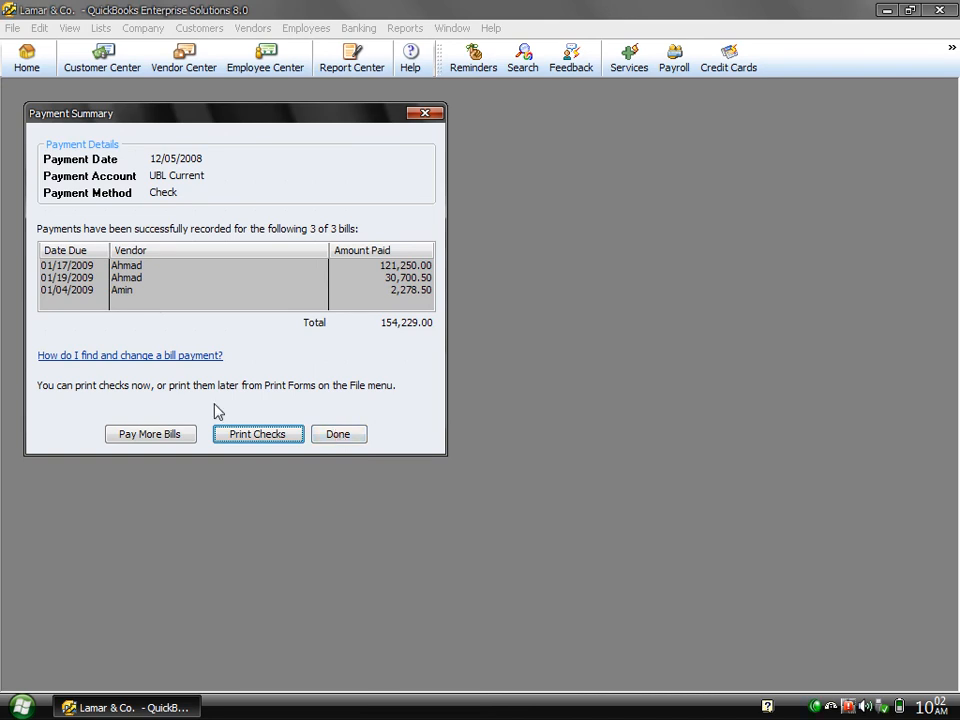
pyautogui.click(325, 436)
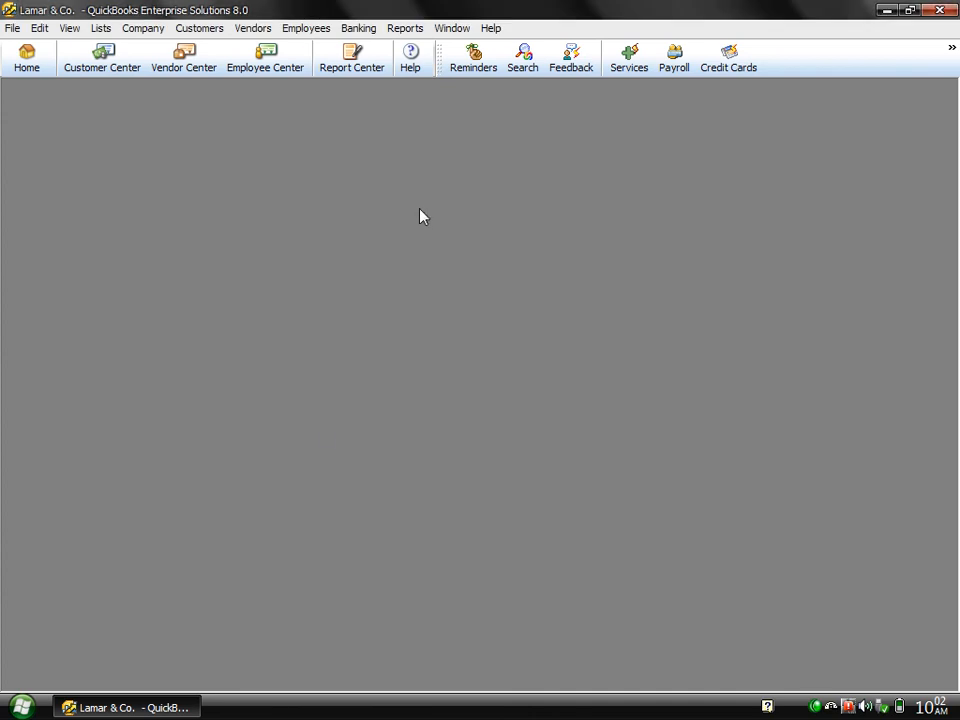
# Step: Check the bill payment entries of both paid vendors in the Vendor Center, closing it when finished
pyautogui.click(183, 60)
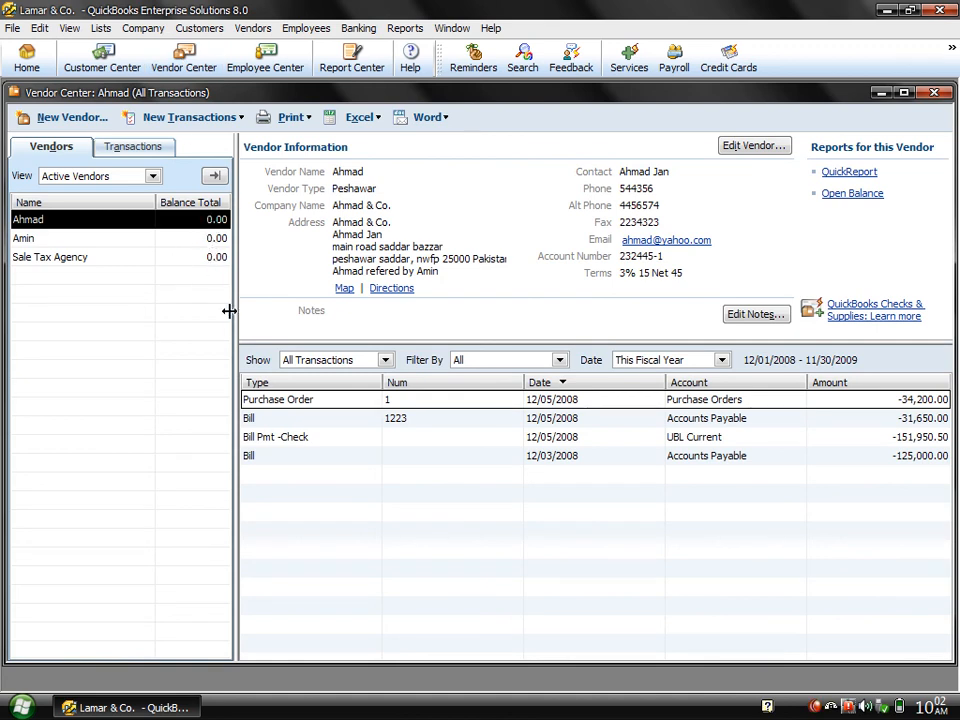
pyautogui.click(305, 442)
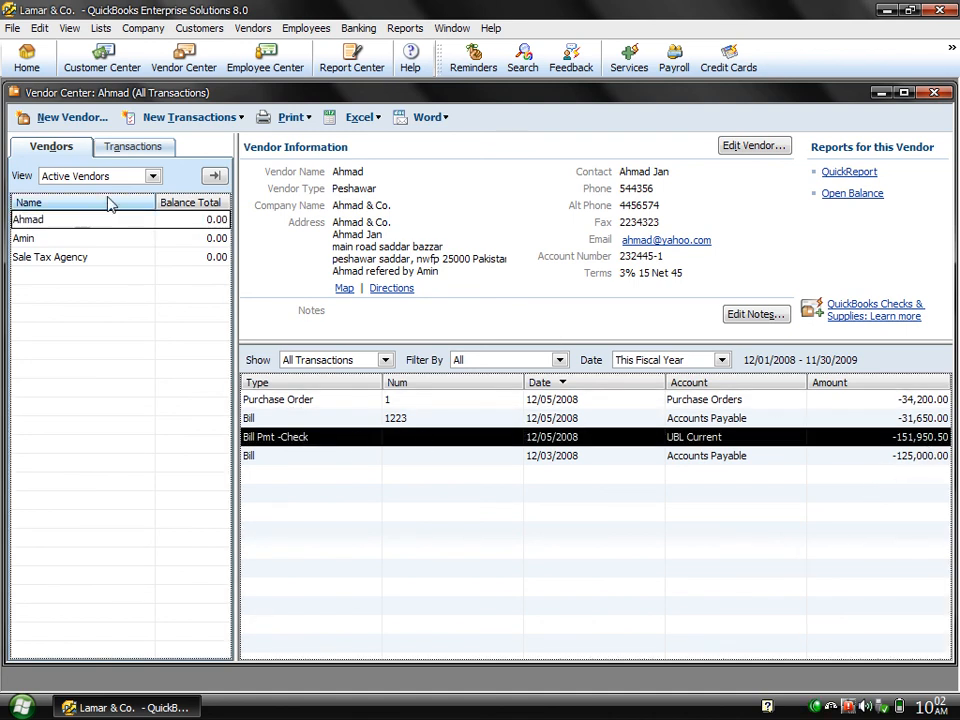
pyautogui.click(80, 240)
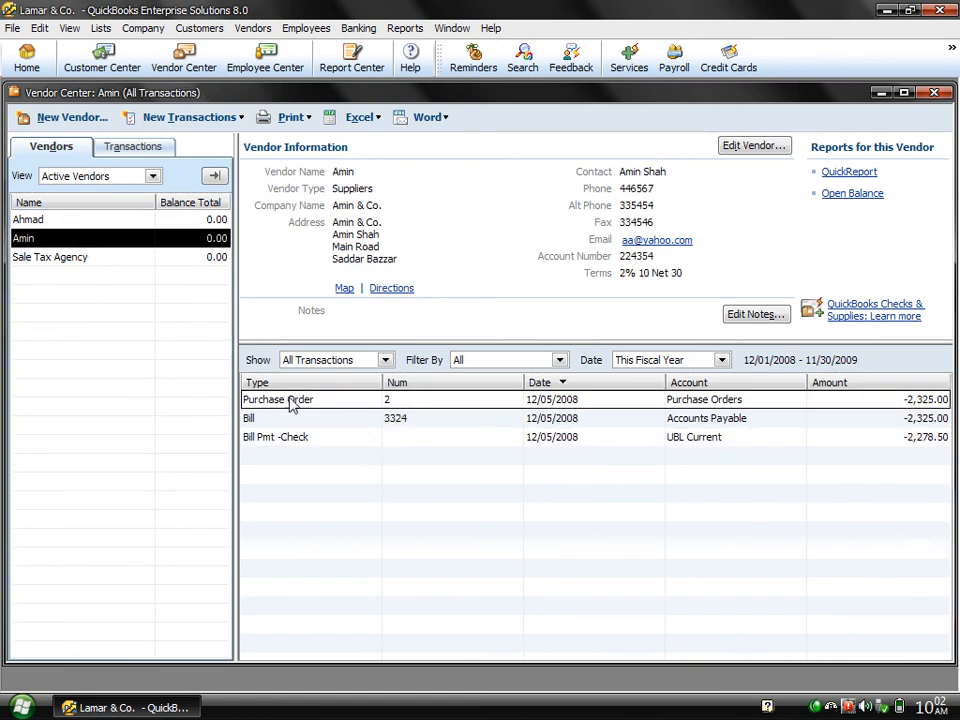
pyautogui.click(325, 440)
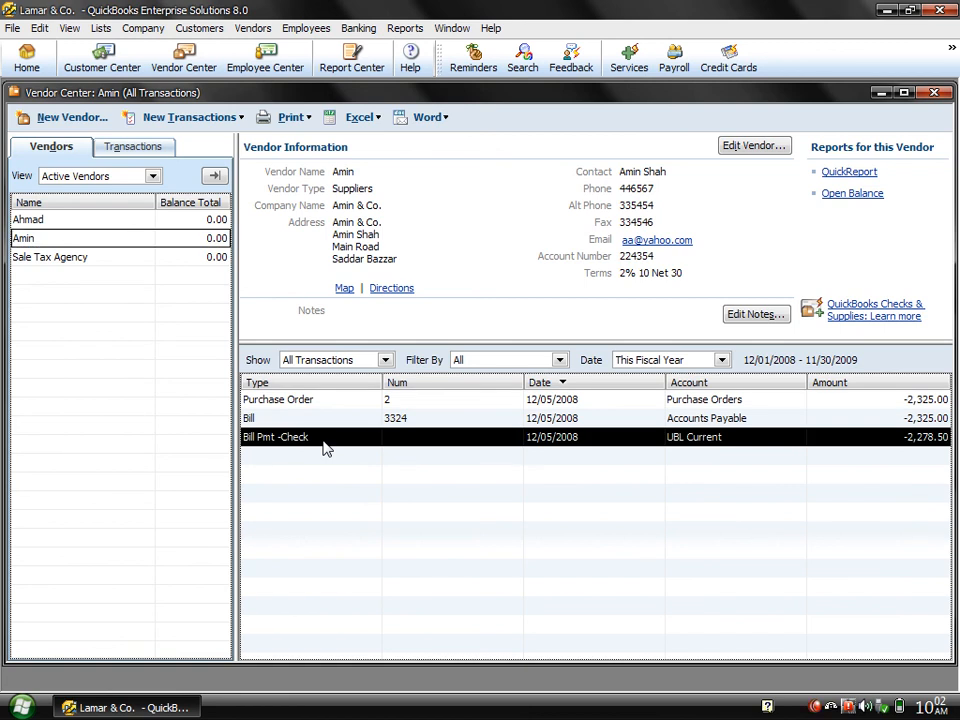
pyautogui.click(935, 93)
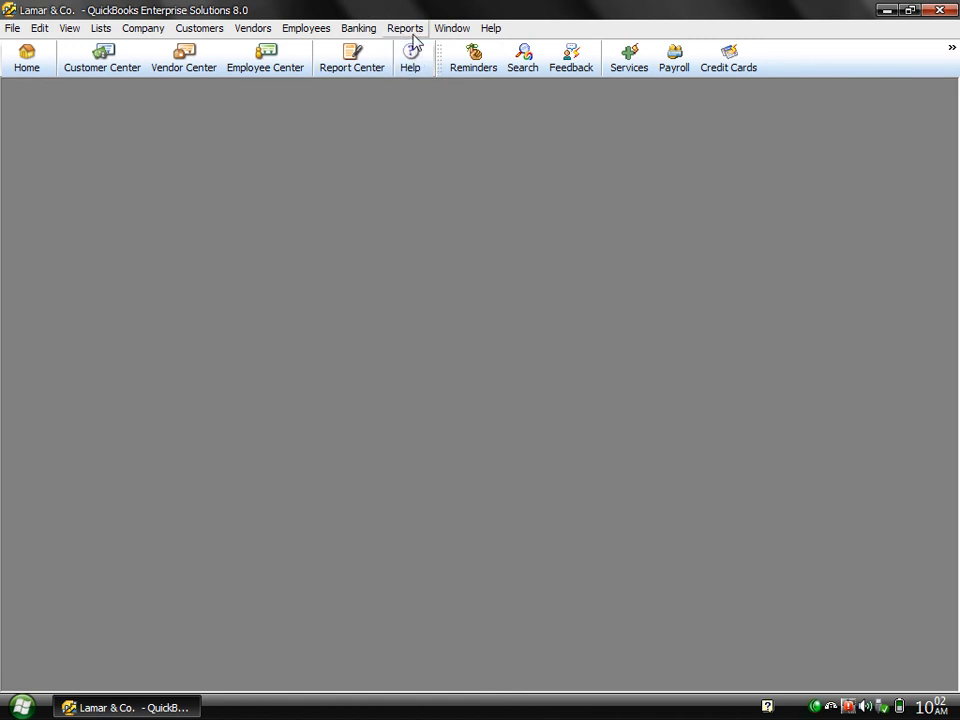
# Step: Review the A/P Aging Summary report for remaining payables and close it
pyautogui.click(407, 29)
pyautogui.moveTo(605, 201)
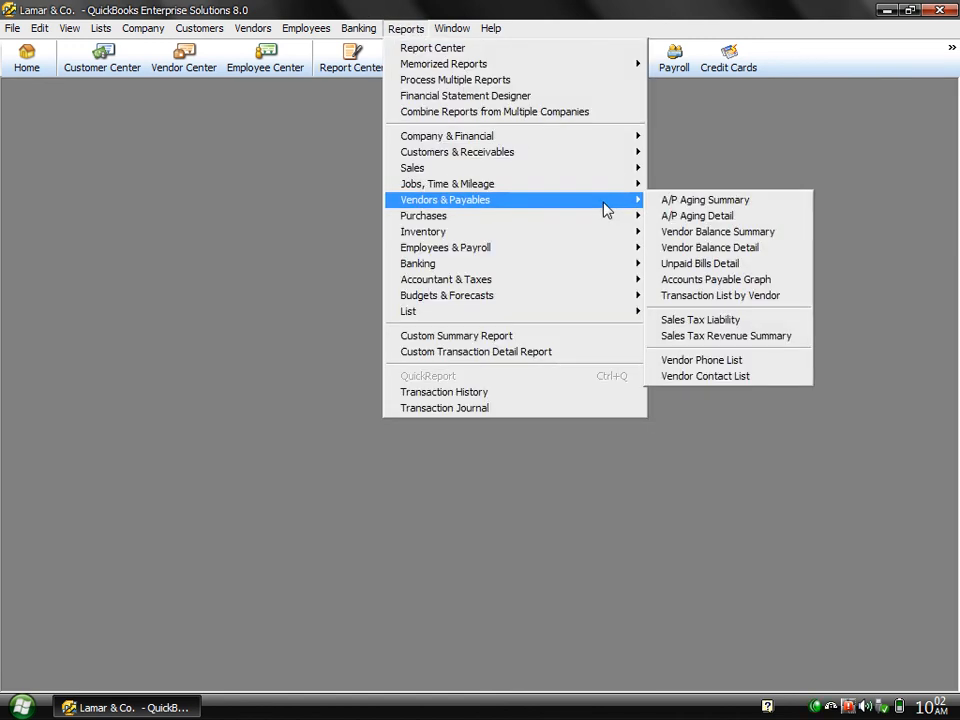
pyautogui.click(691, 206)
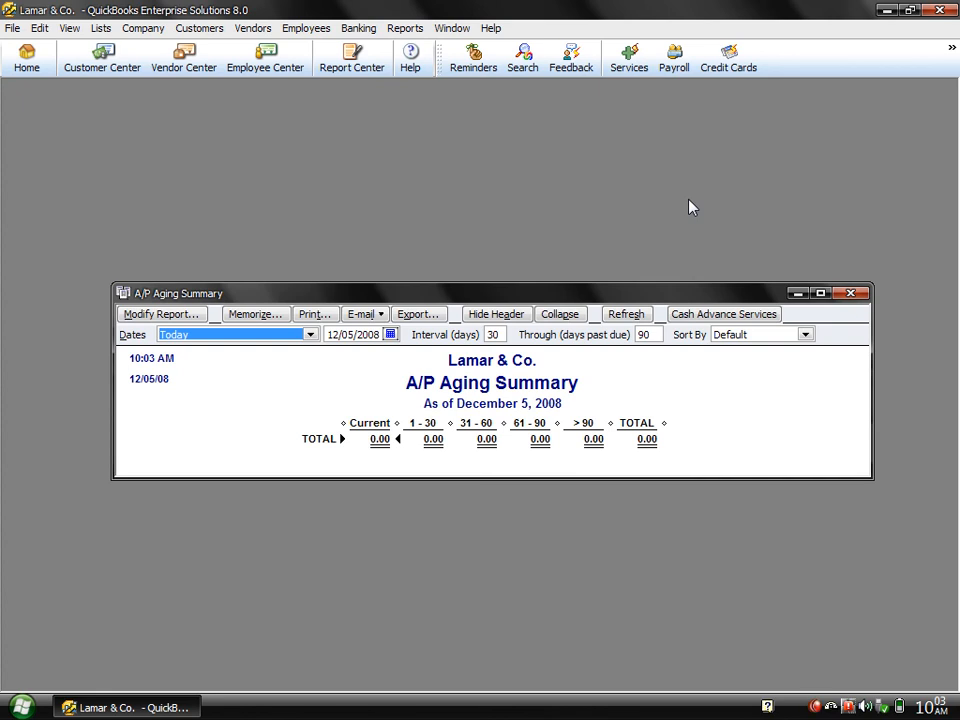
pyautogui.click(848, 294)
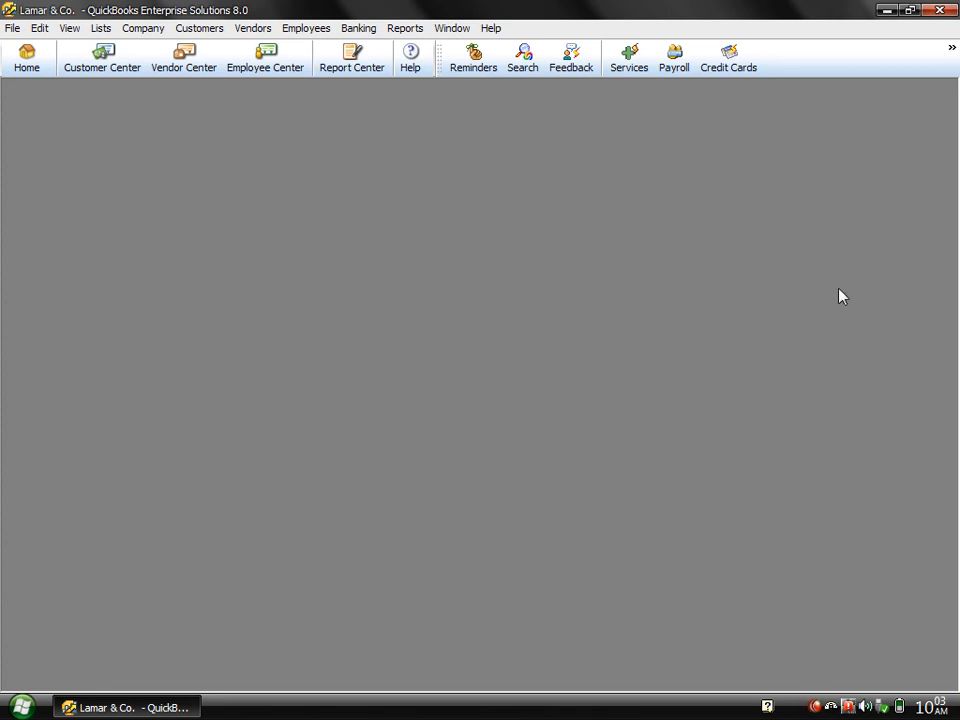
# Step: Open the Trial Balance for all dates and drill into the transactions behind its Accounts Payable balance
pyautogui.click(414, 30)
pyautogui.moveTo(628, 284)
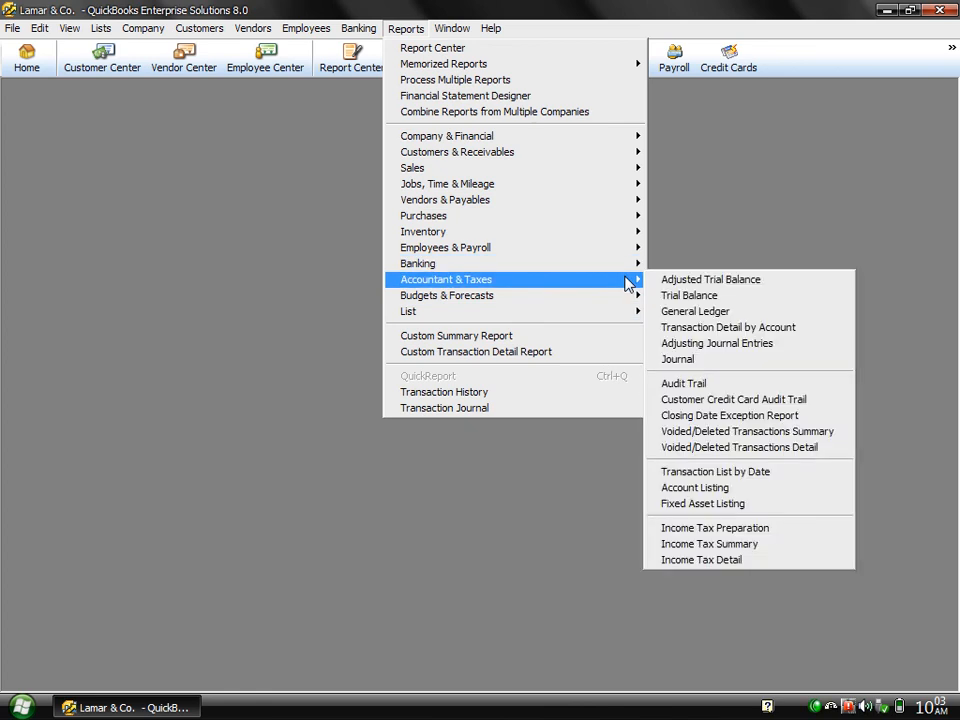
pyautogui.click(714, 304)
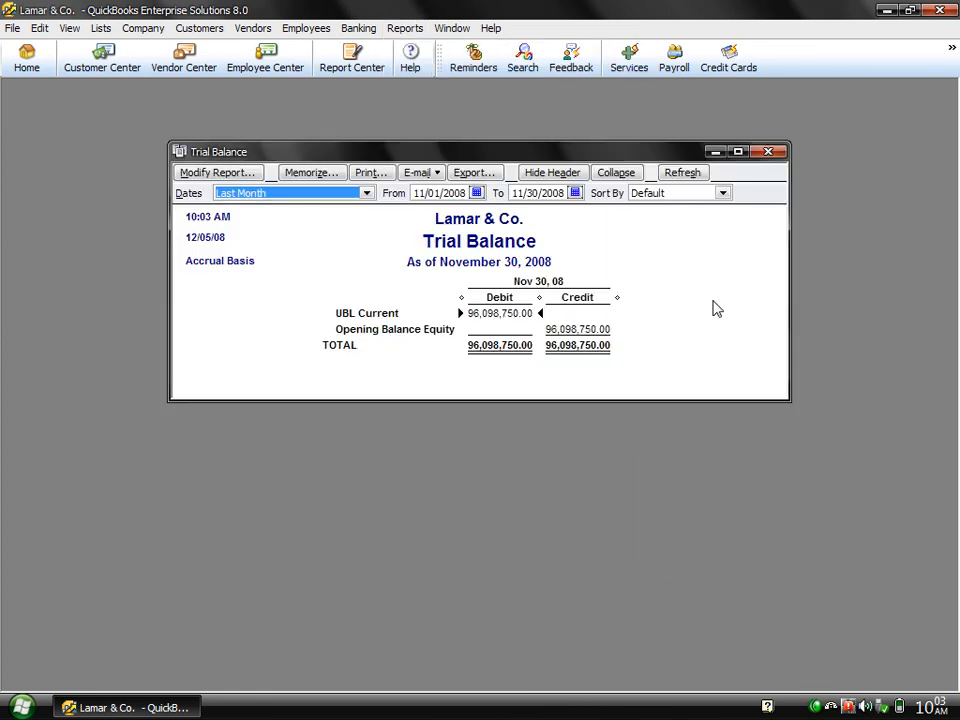
pyautogui.press('a')
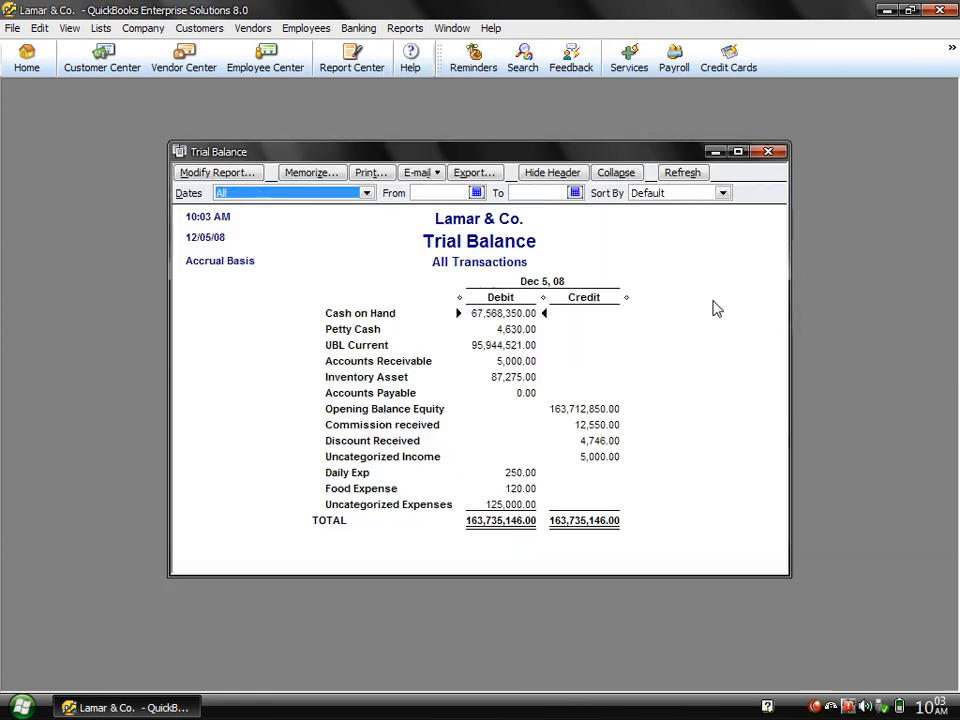
pyautogui.click(529, 395)
pyautogui.doubleClick(529, 397)
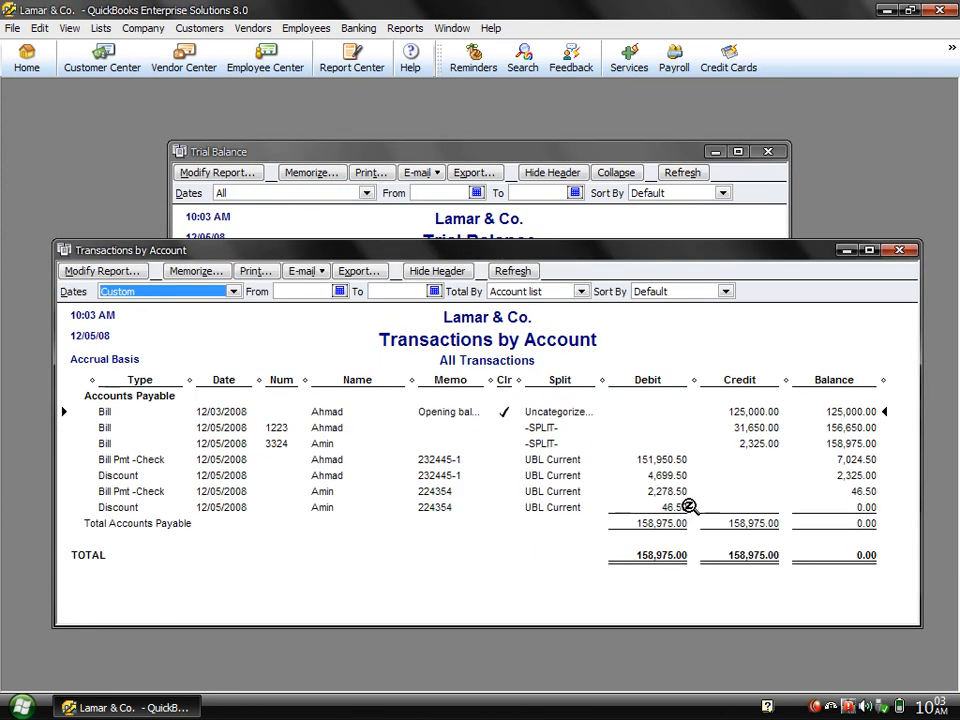
# Step: Leave the Accounts Payable details and review the transactions behind the Trial Balance's Discount Received amount, closing all reports when finished
pyautogui.click(670, 507)
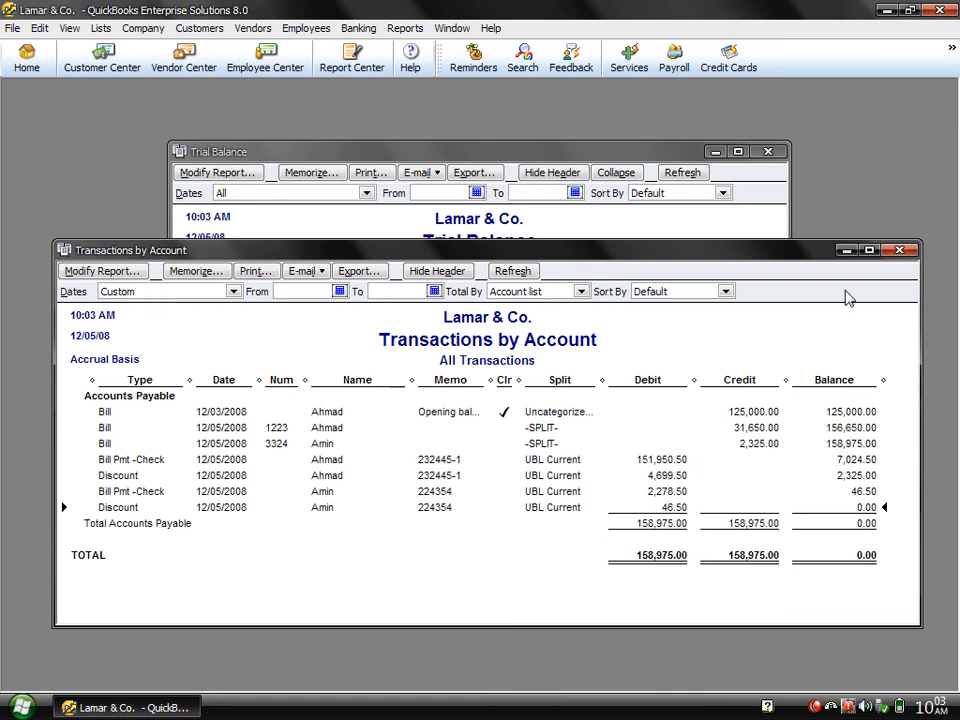
pyautogui.click(898, 251)
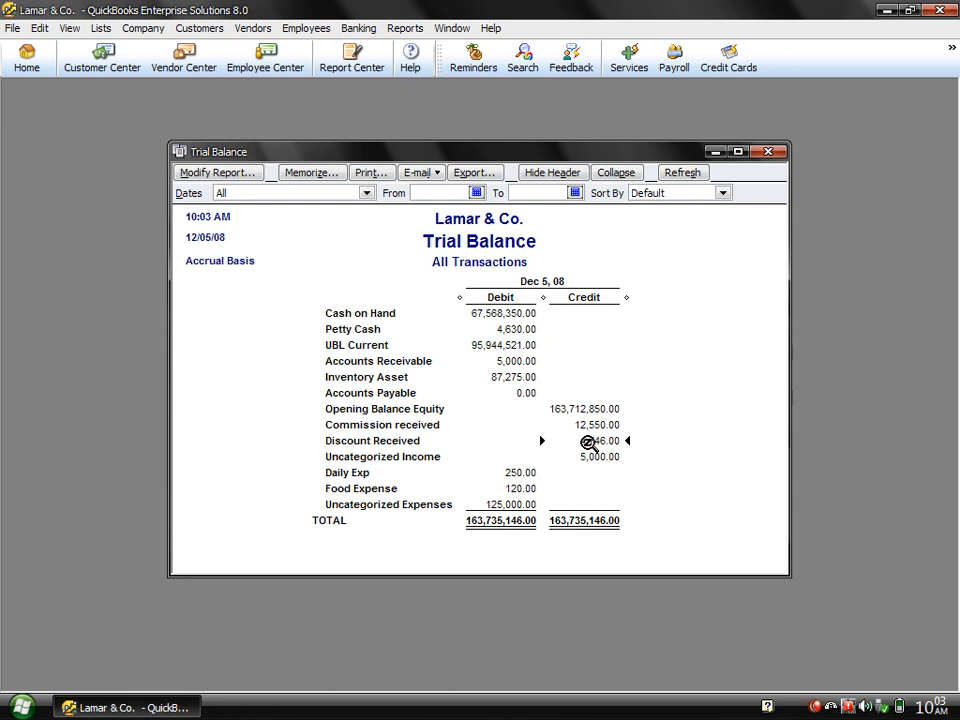
pyautogui.doubleClick(588, 442)
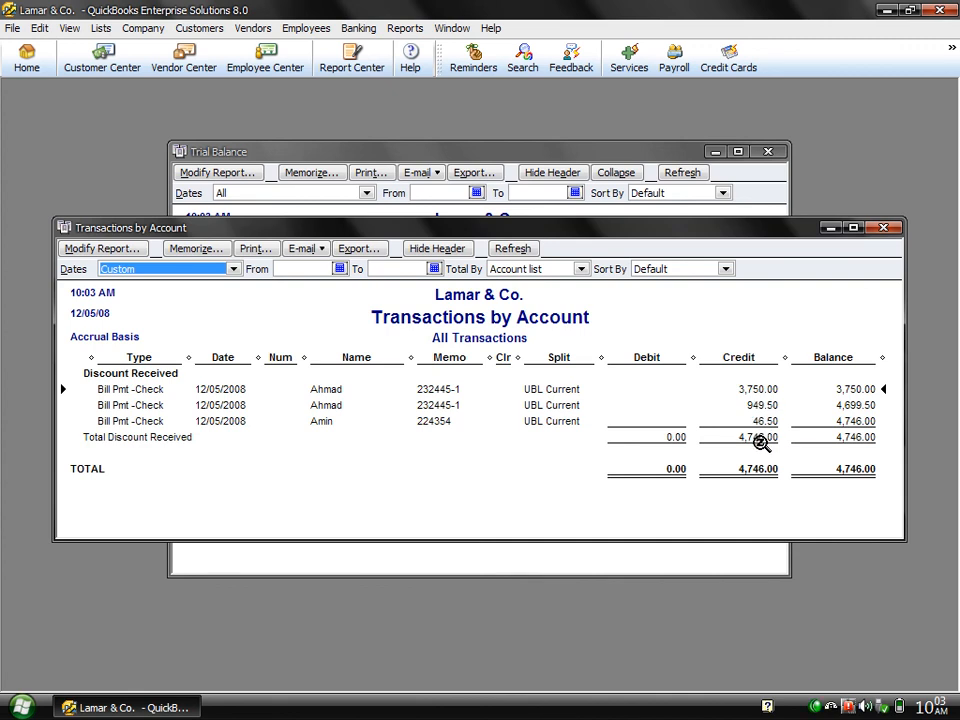
pyautogui.click(884, 228)
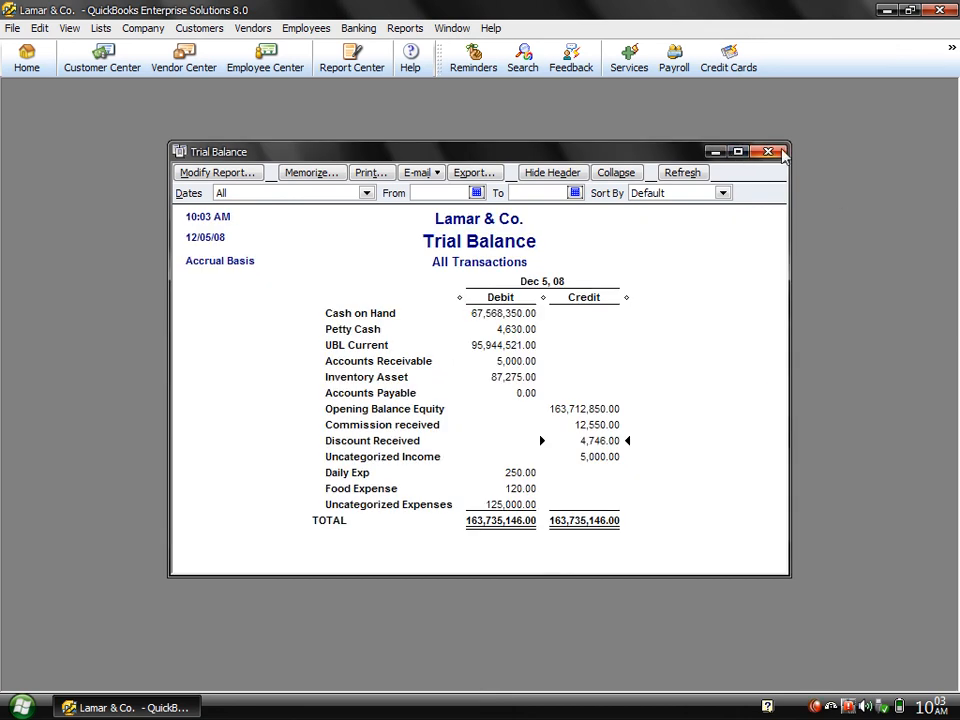
pyautogui.click(767, 151)
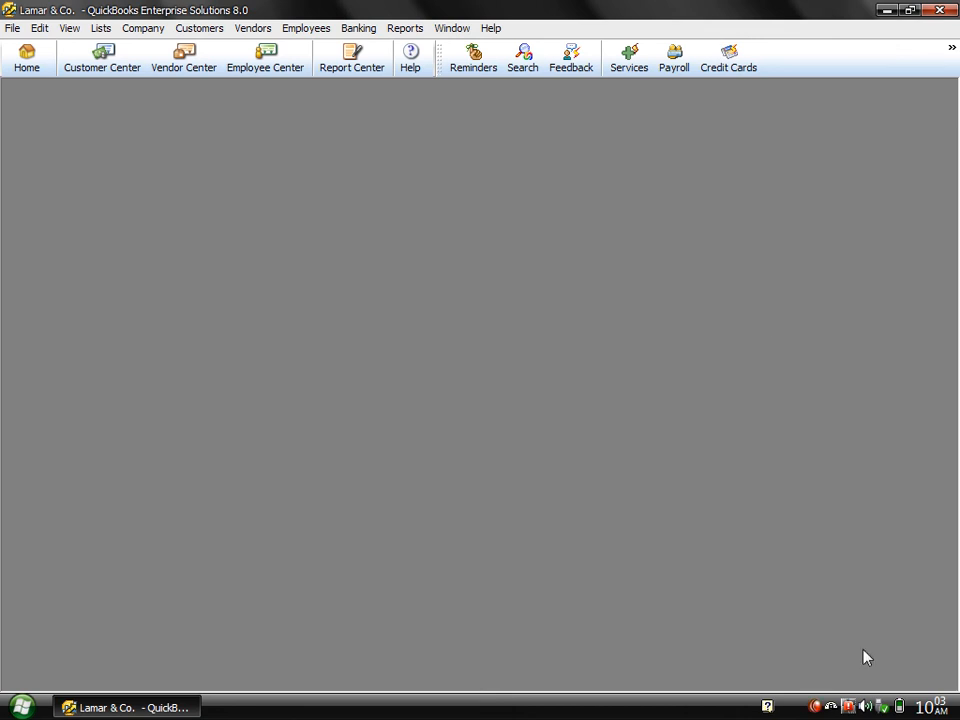
pyautogui.rightClick(813, 707)
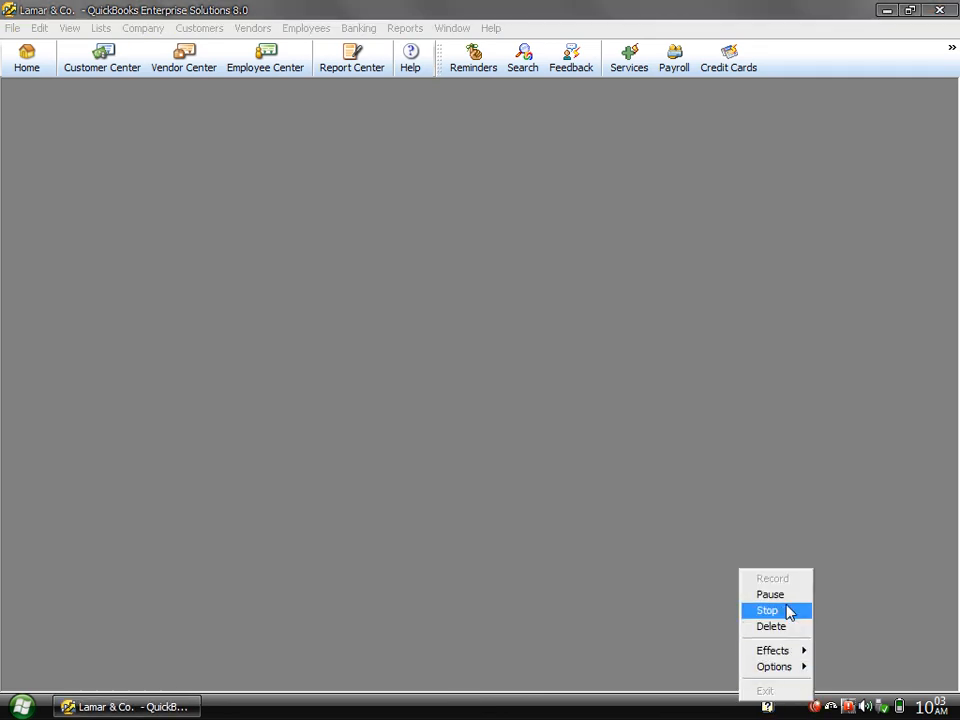